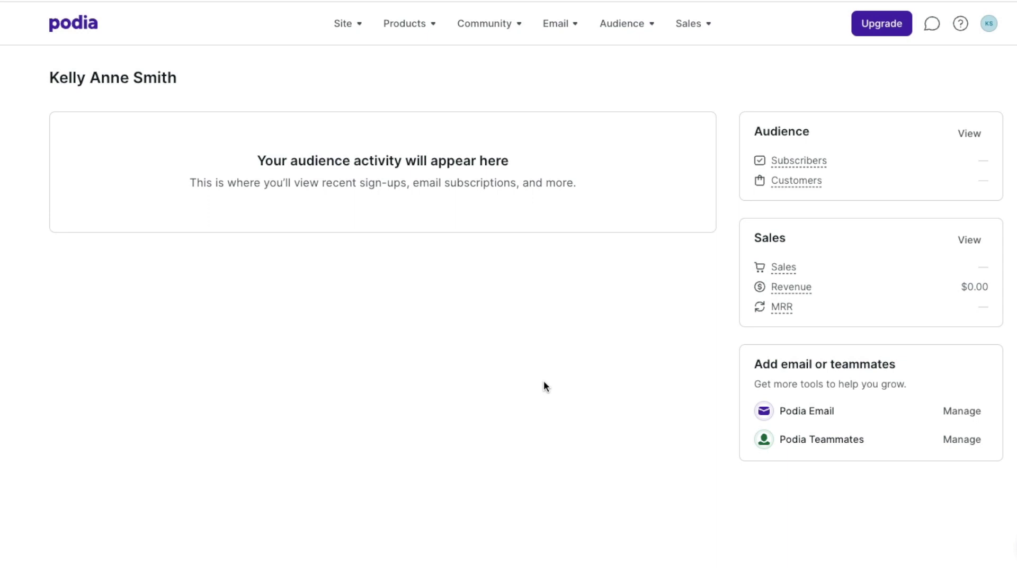
Open the email broadcasts overview, check the existing campaigns, and return to the broadcasts list.
left_click(557, 28)
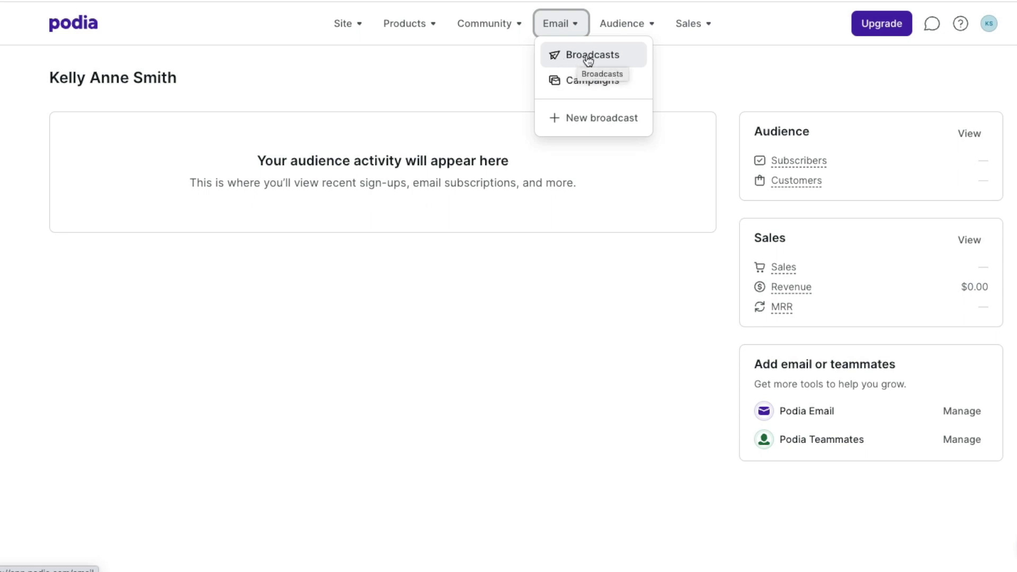
left_click(555, 29)
left_click(556, 32)
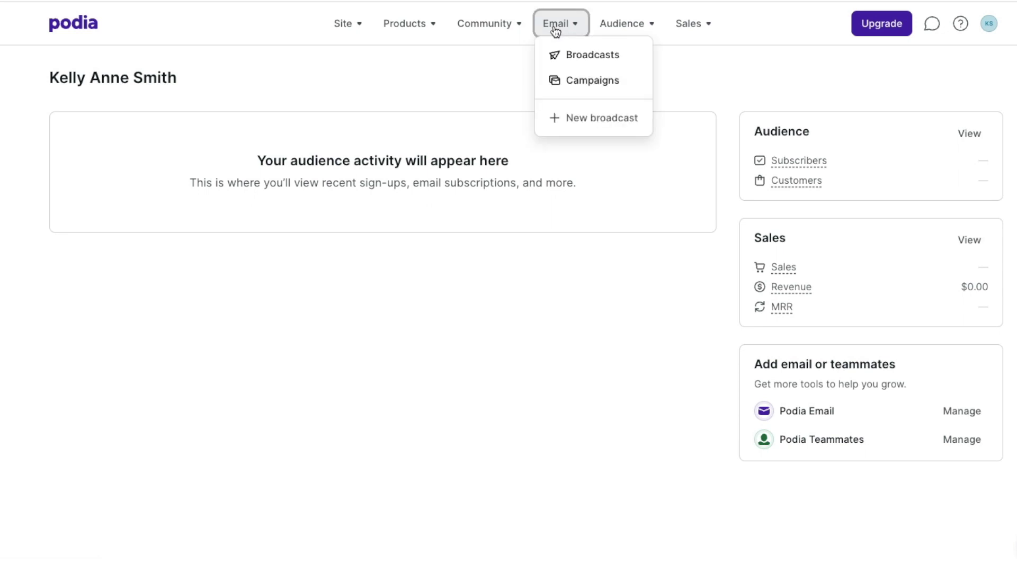
left_click(604, 56)
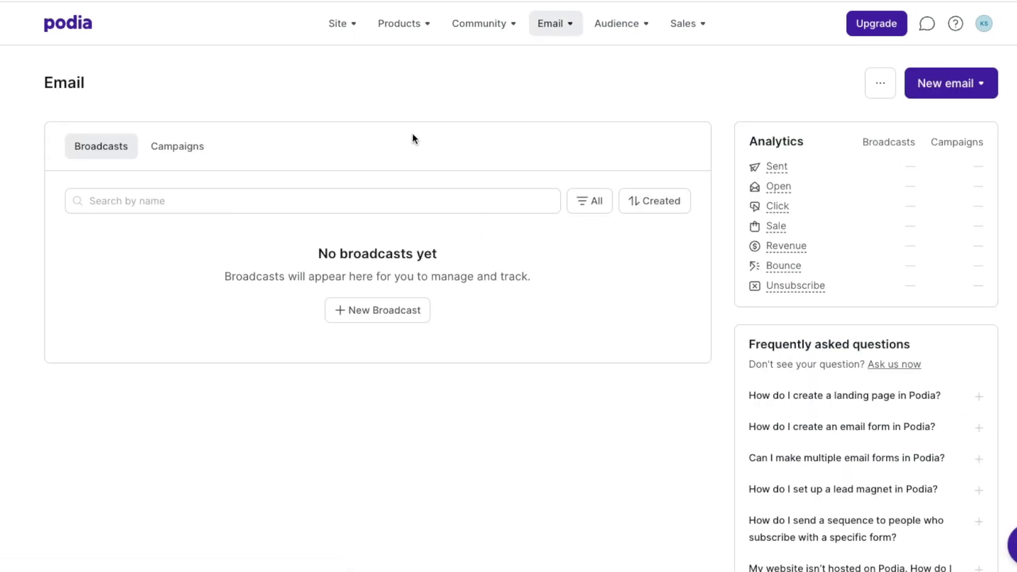
left_click(189, 145)
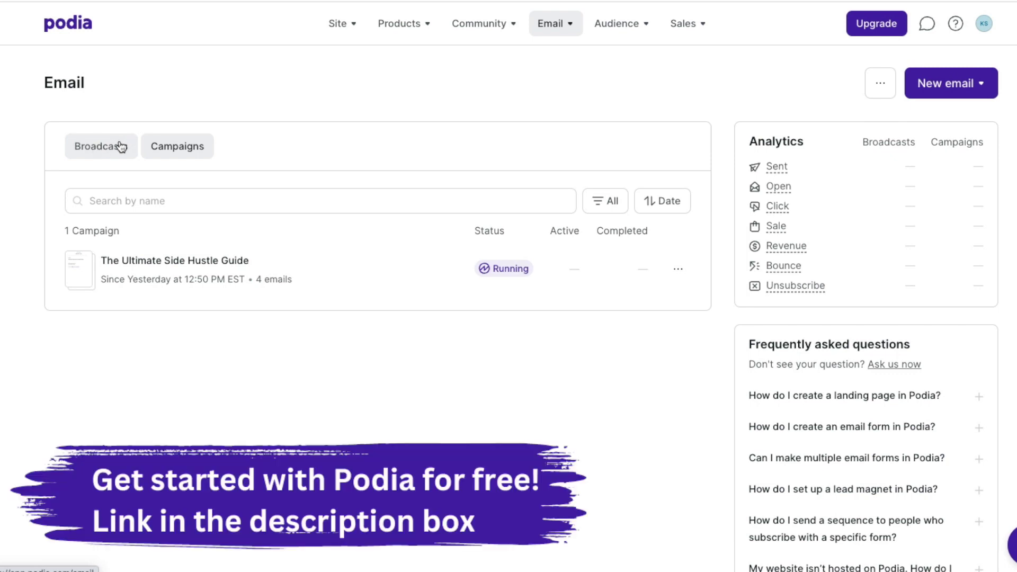
left_click(122, 147)
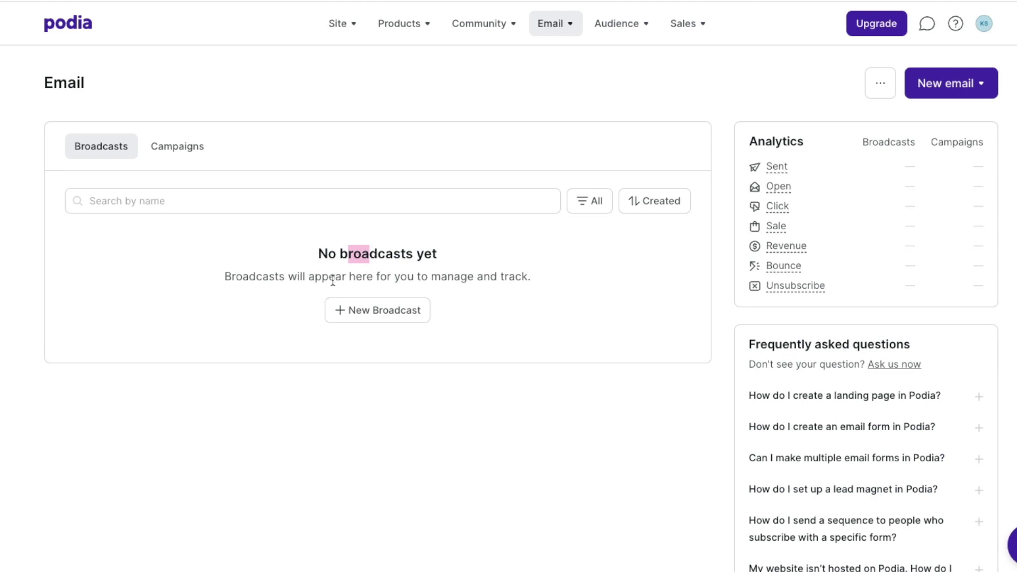
Create a new broadcast and name it "January 2024 Income Report".
left_click(416, 315)
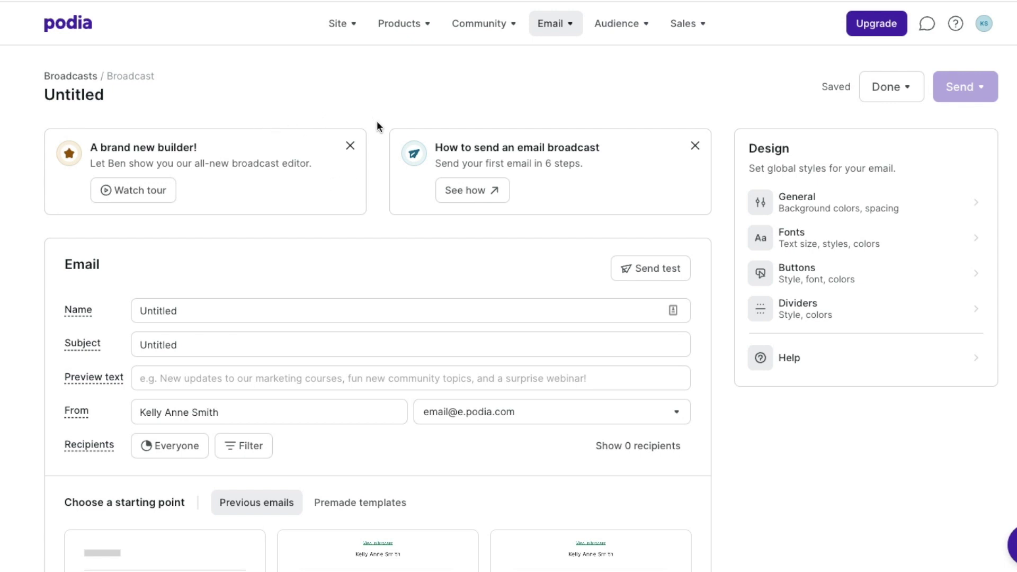
scroll(378, 129, "down", 2)
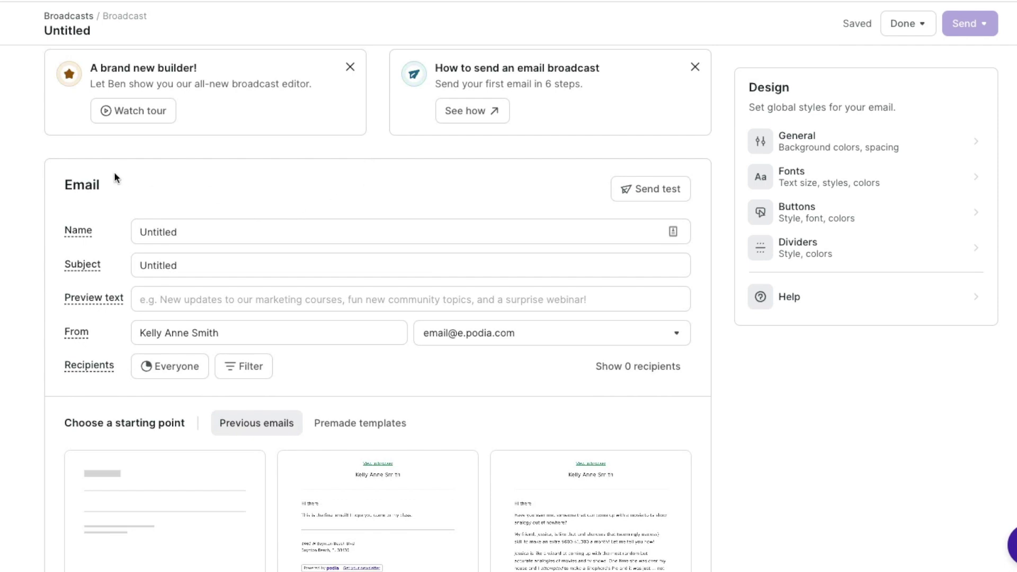
scroll(146, 201, "down", 1)
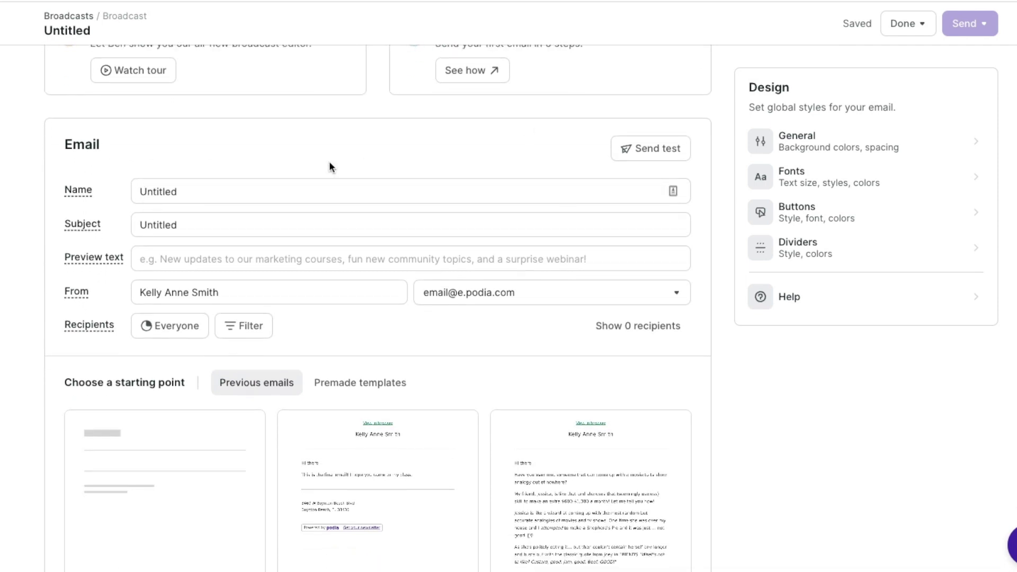
left_click(168, 192)
left_click_drag(187, 191, 139, 190)
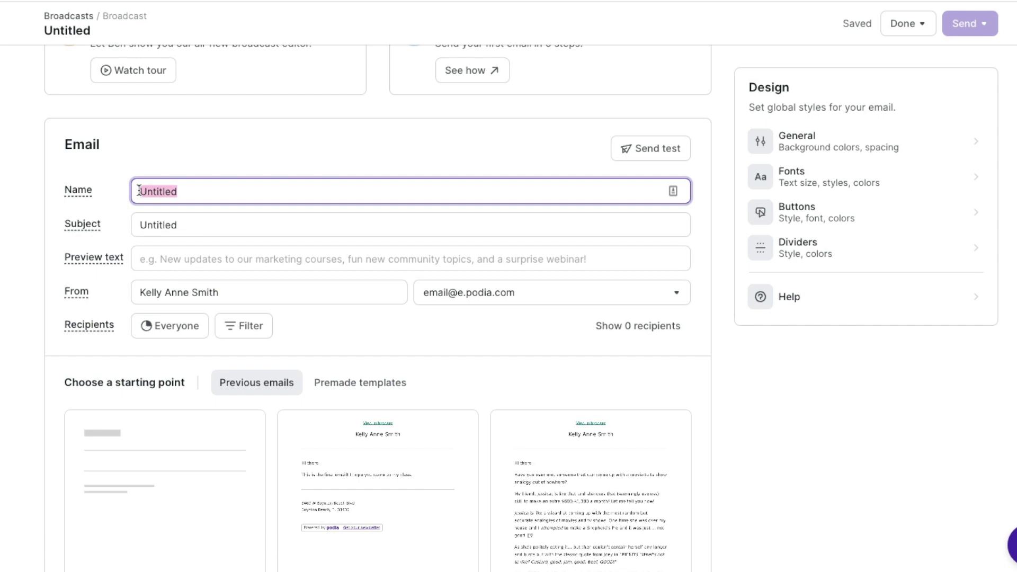
type("January 202")
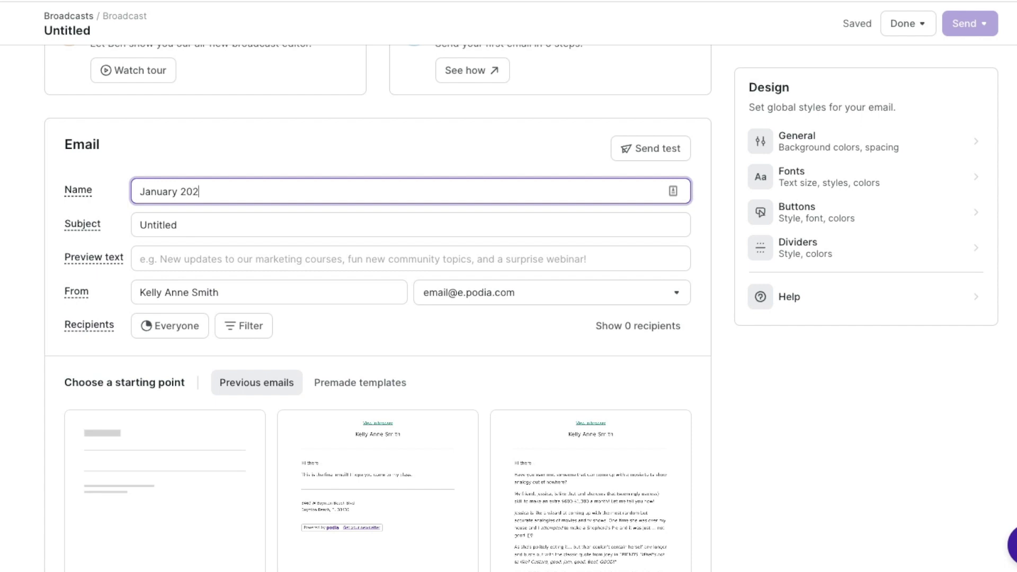
type("4 Income Report")
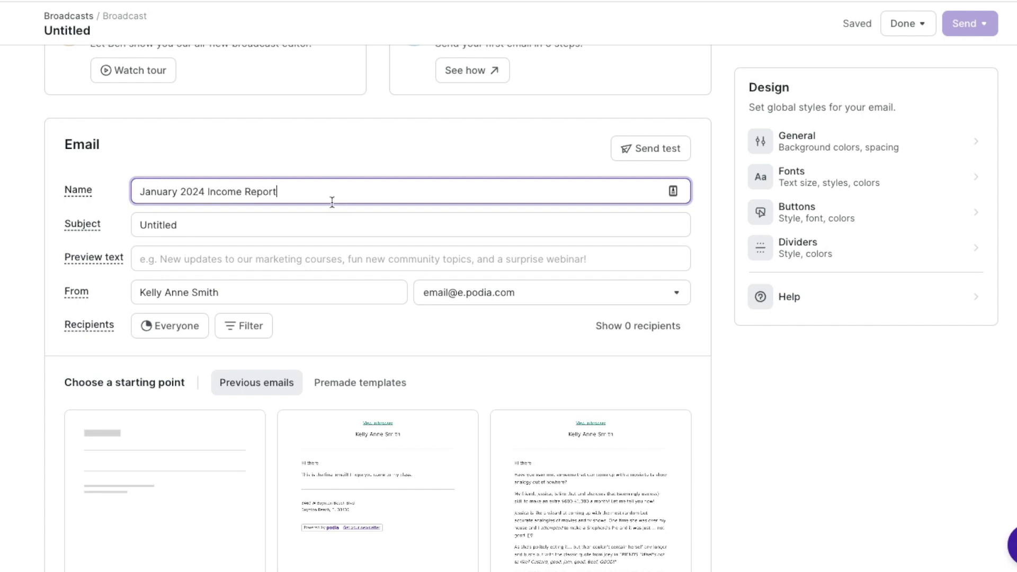
left_click(212, 208)
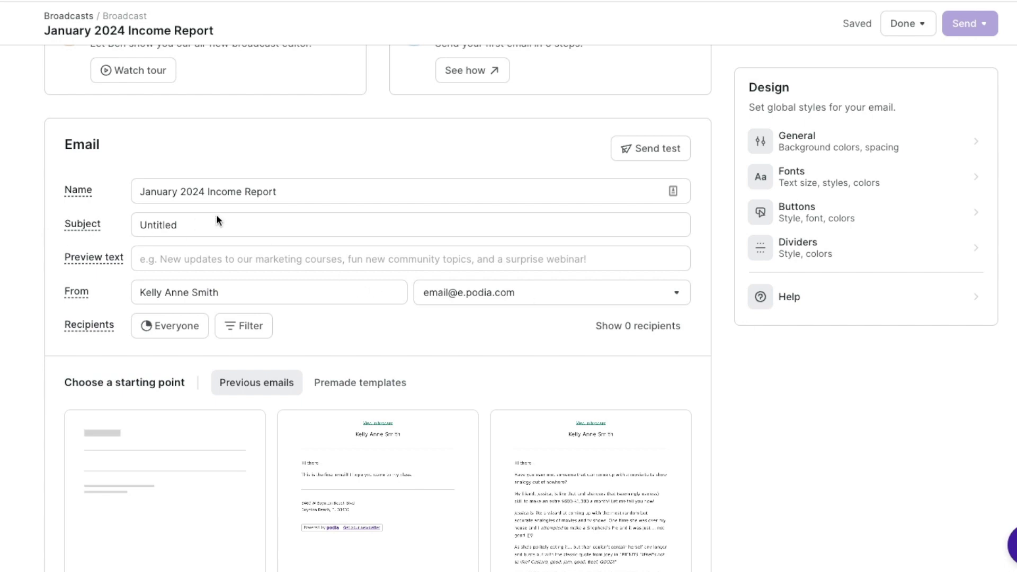
Set the broadcast's subject to "Did I hit my January Income goals?!".
left_click(189, 225)
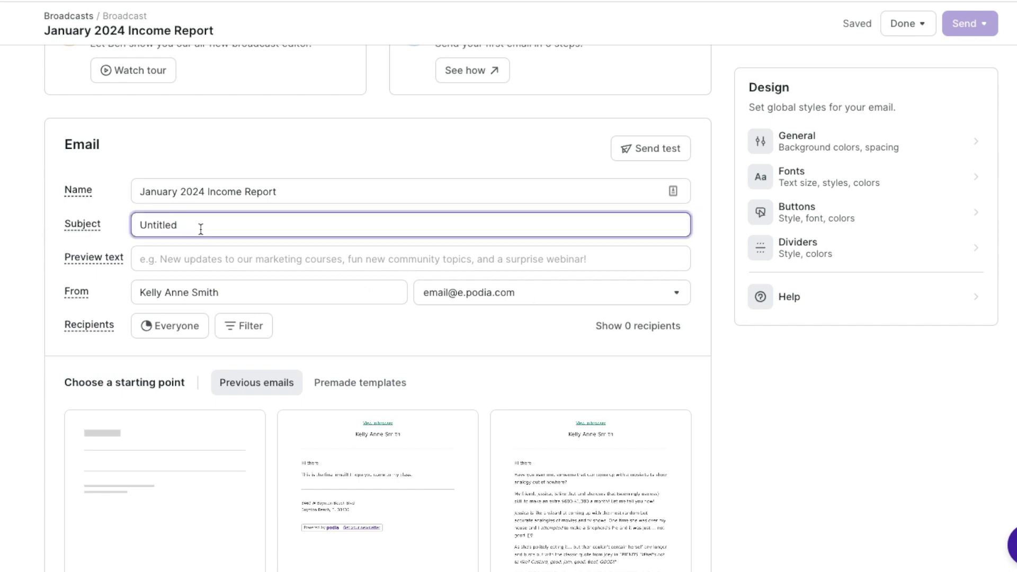
left_click_drag(199, 230, 136, 224)
type("Did I hit my January Income goals?!")
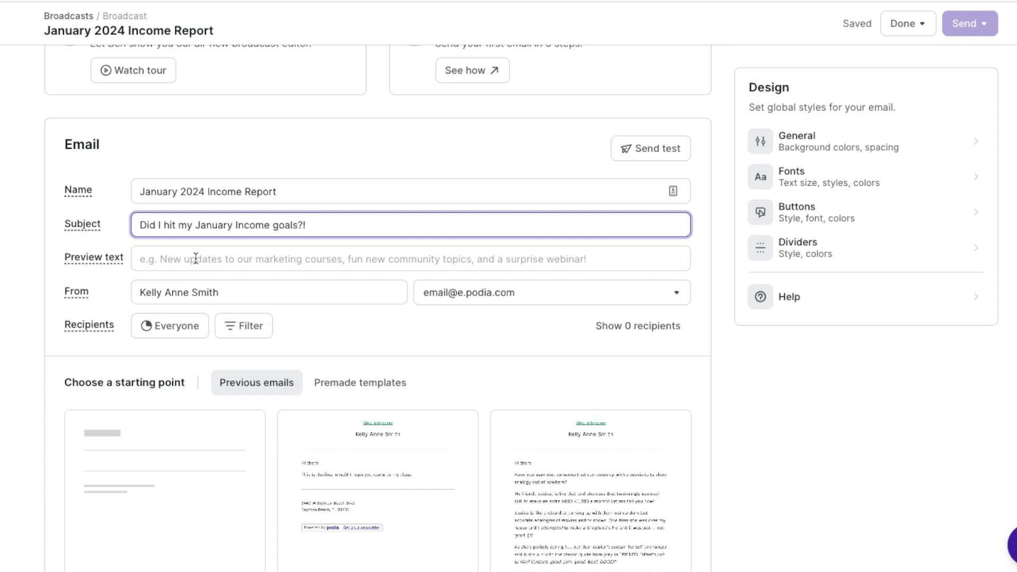
Enter the preview text "Income from YouTube, courses, digital products", correcting the spelling of "digital".
left_click(191, 258)
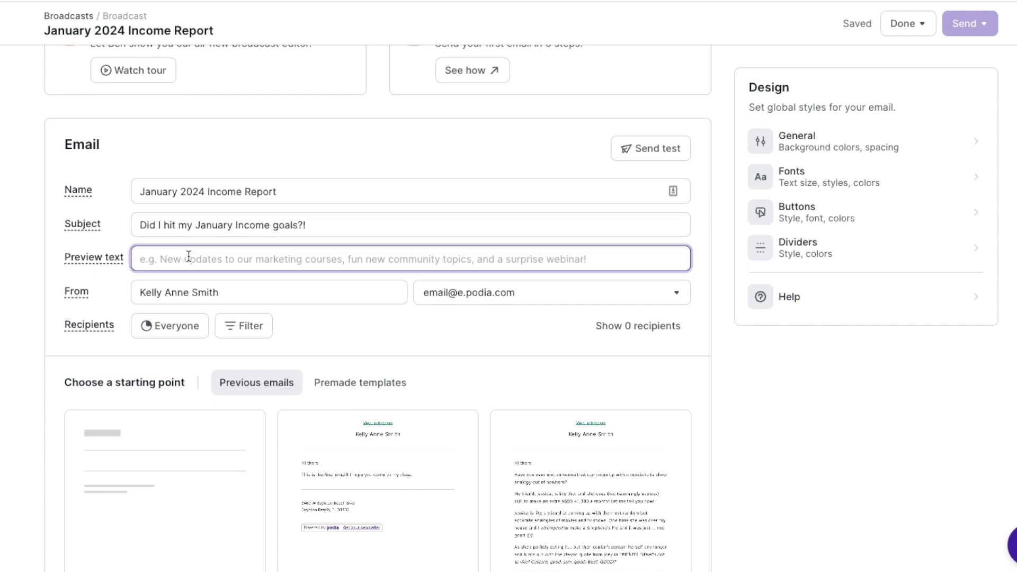
type("Income from ")
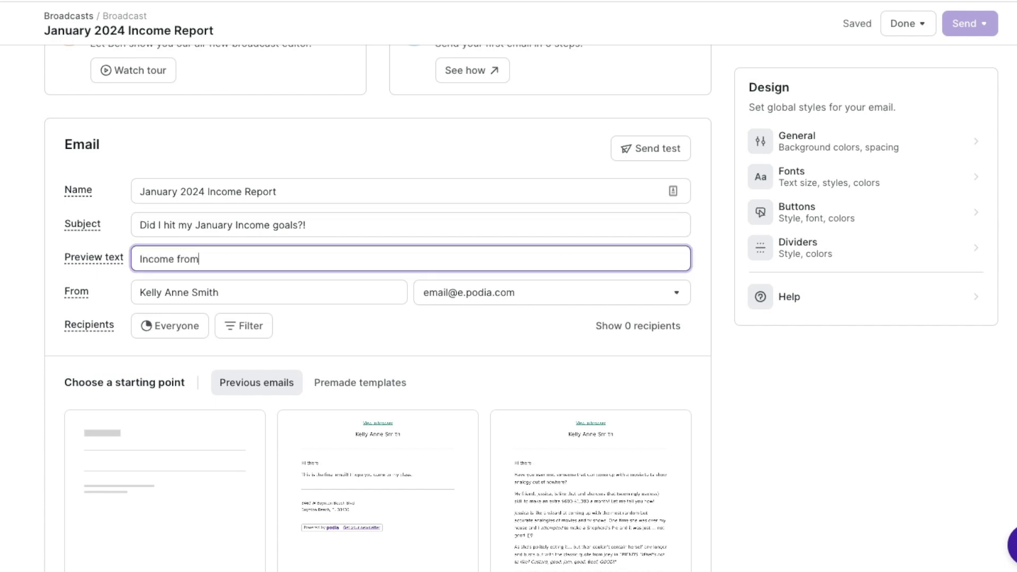
type("YouTube, courses, ")
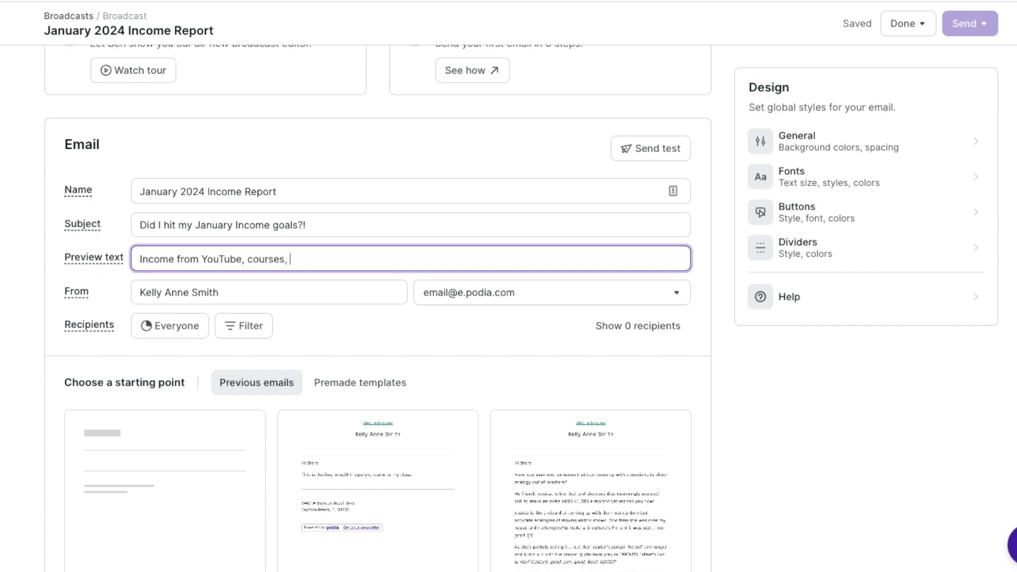
type("digitial progu")
key("BackSpace")
key("BackSpace")
type("ducts")
right_click(297, 259)
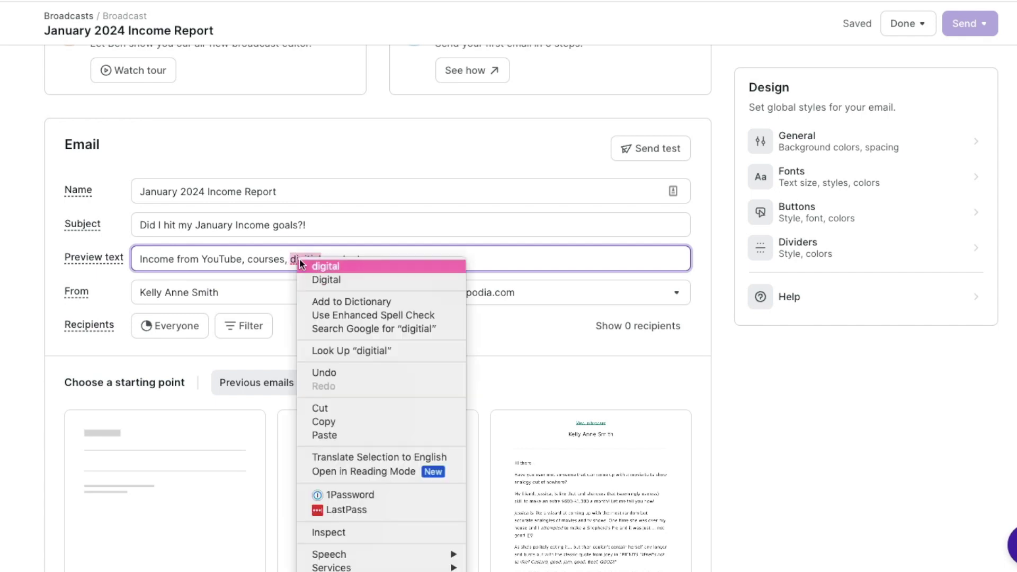
left_click(304, 267)
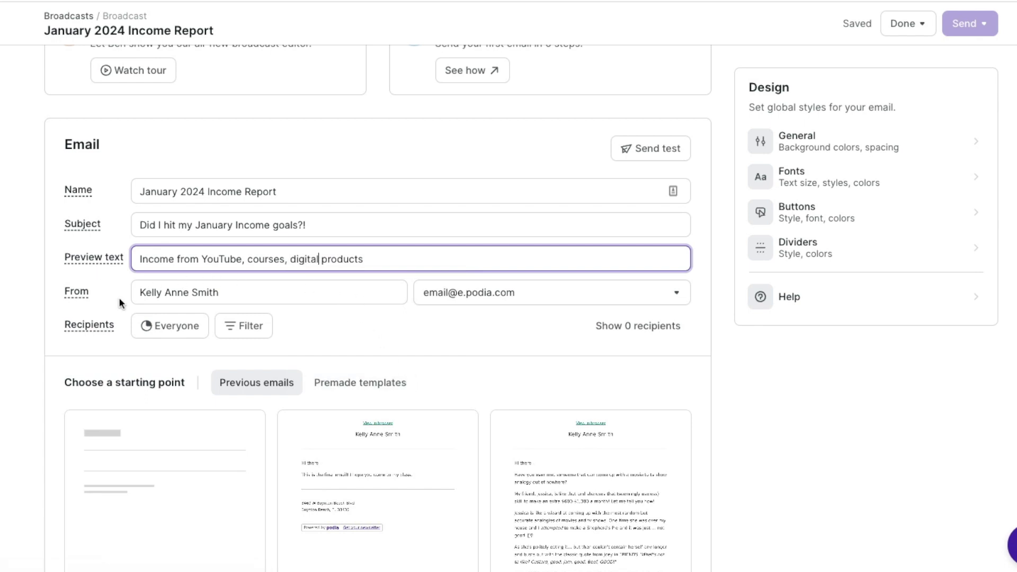
Try the Subscribers segment as the broadcast's recipients and set it back to Everyone.
scroll(367, 326, "down", 1)
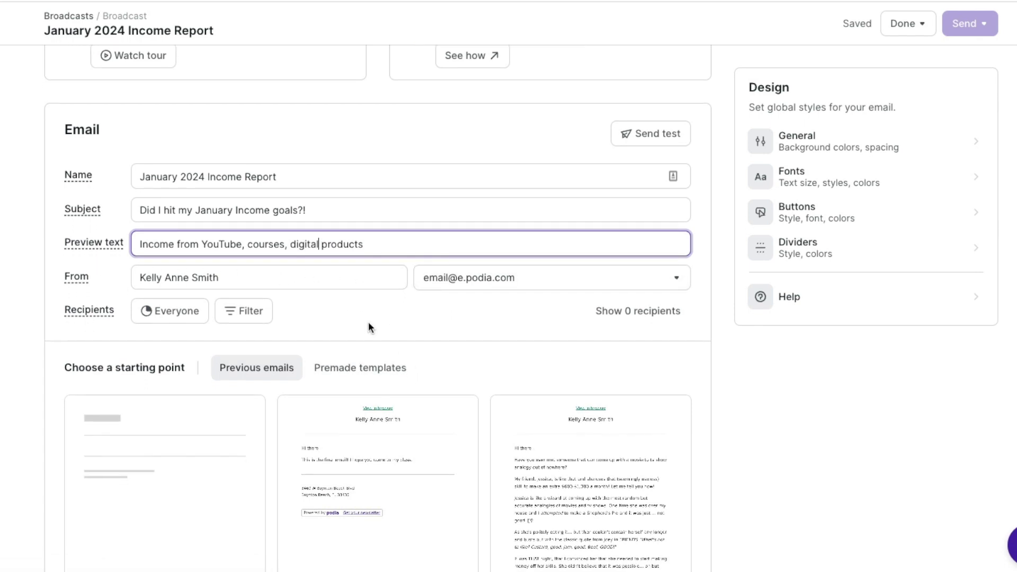
left_click(179, 316)
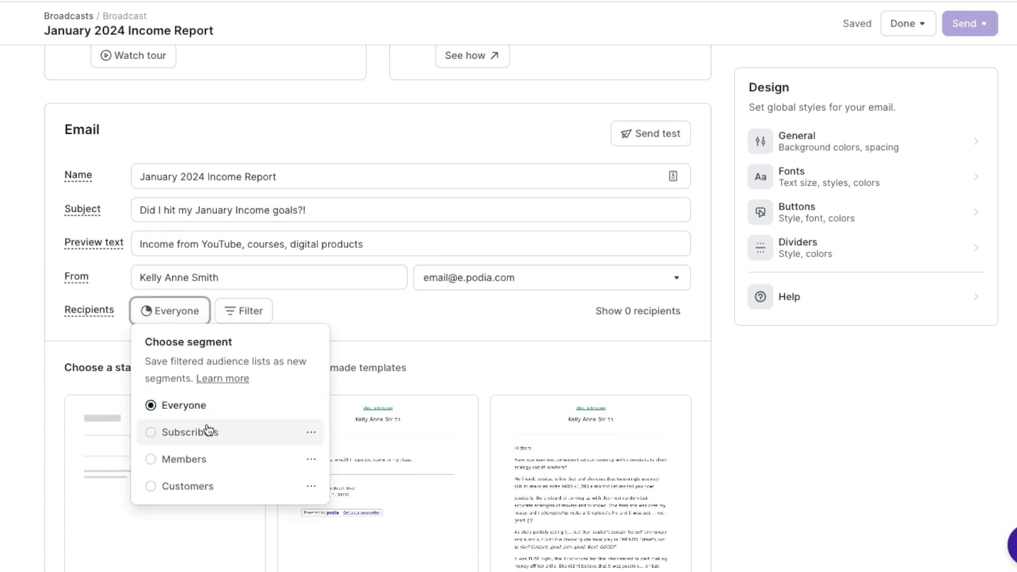
key("Escape")
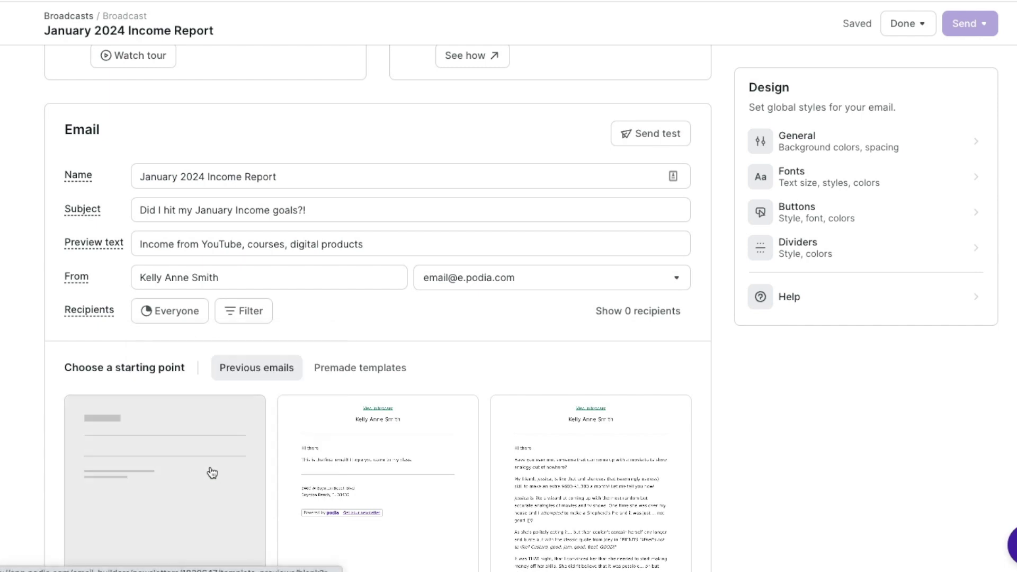
left_click(179, 318)
left_click(194, 439)
left_click(180, 311)
key("Escape")
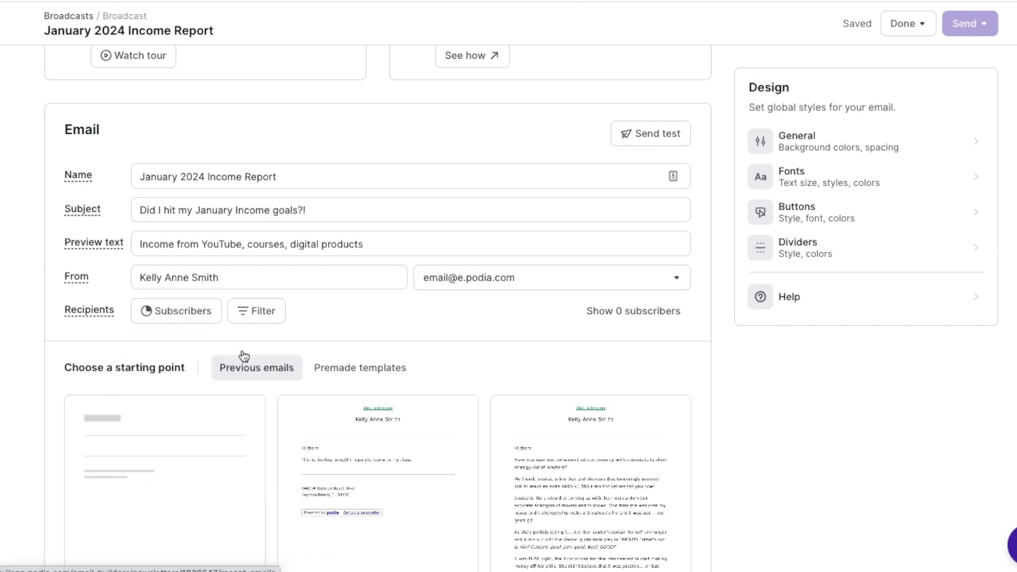
Browse the previous emails and the premade templates offered as starting points for the broadcast.
scroll(389, 329, "down", 5)
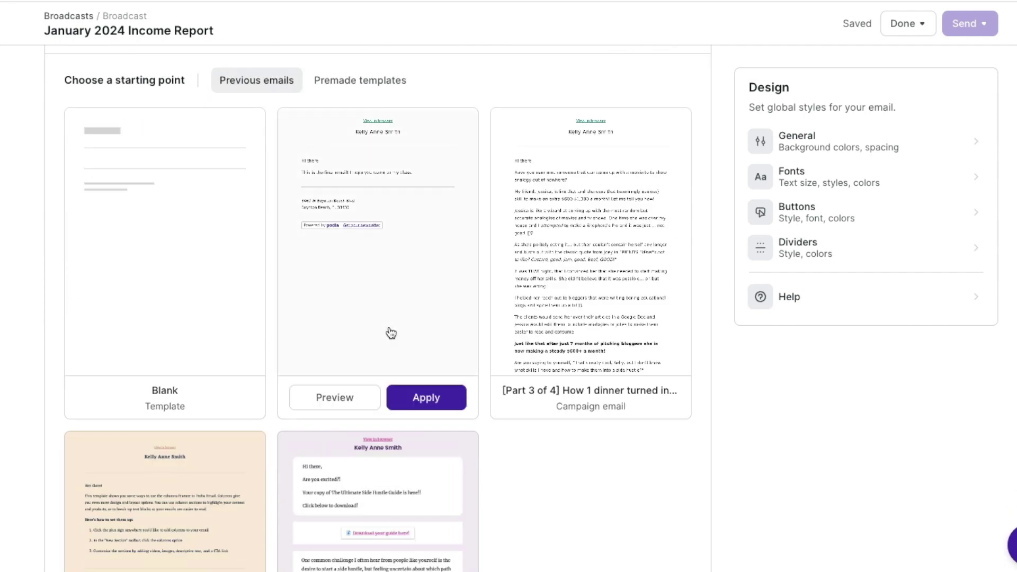
scroll(390, 333, "up", 1)
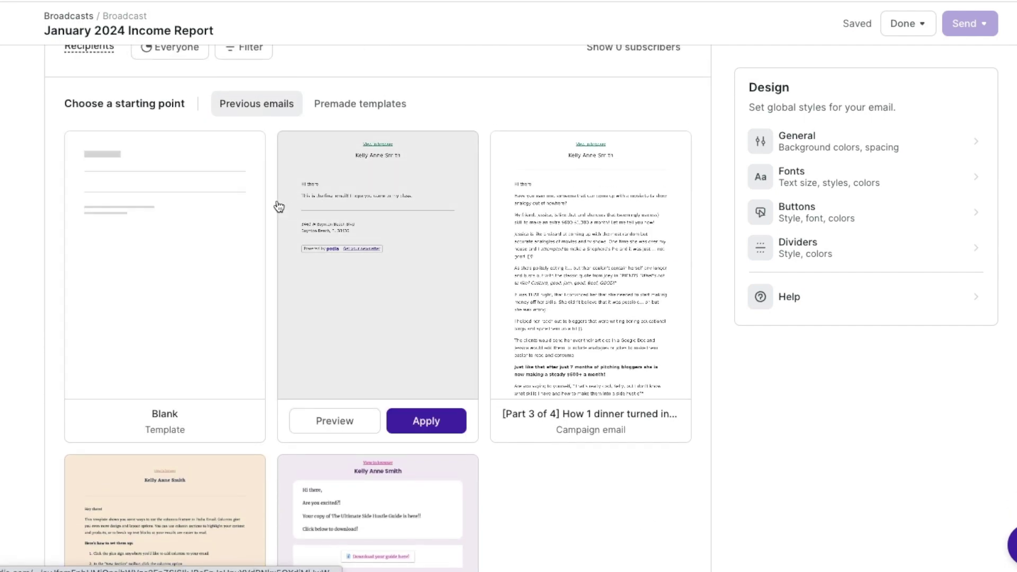
left_click(396, 104)
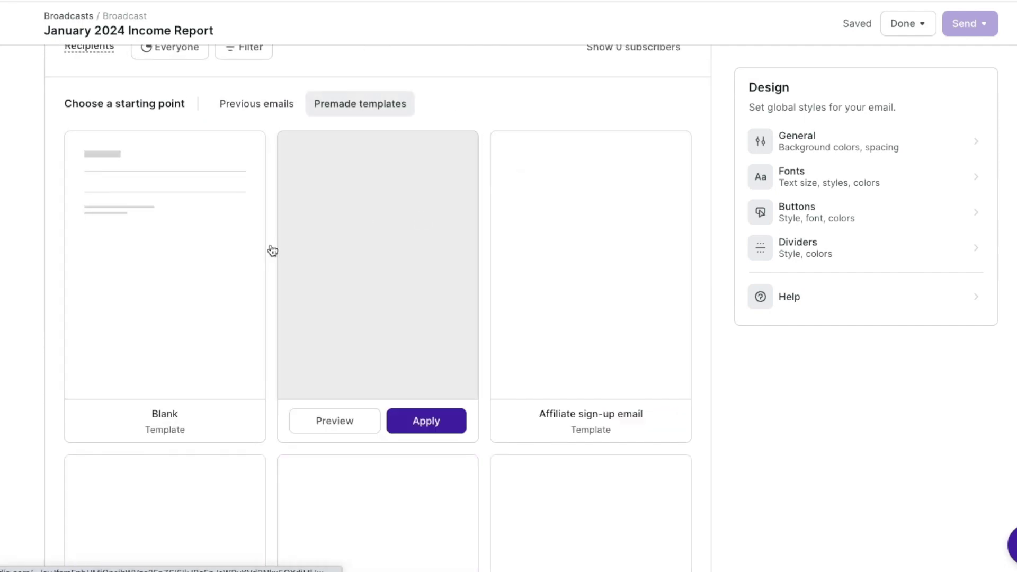
scroll(363, 345, "down", 4)
scroll(363, 347, "down", 4)
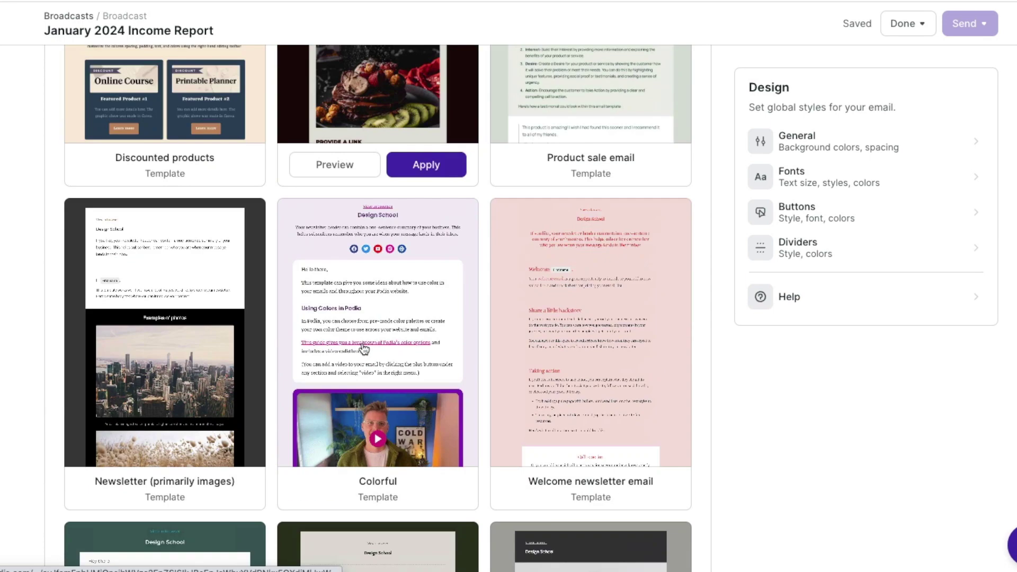
scroll(363, 349, "down", 1)
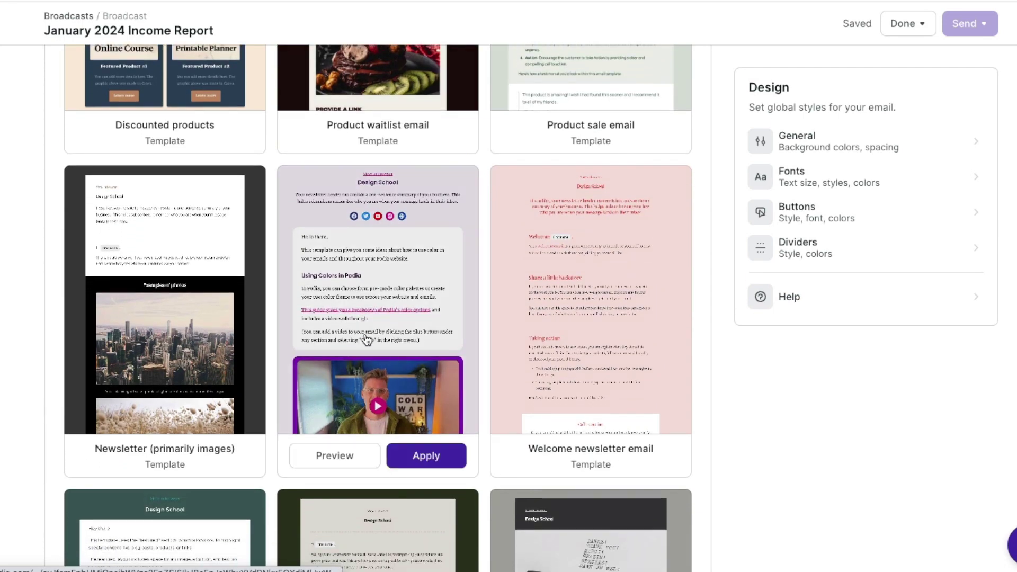
scroll(392, 338, "down", 2)
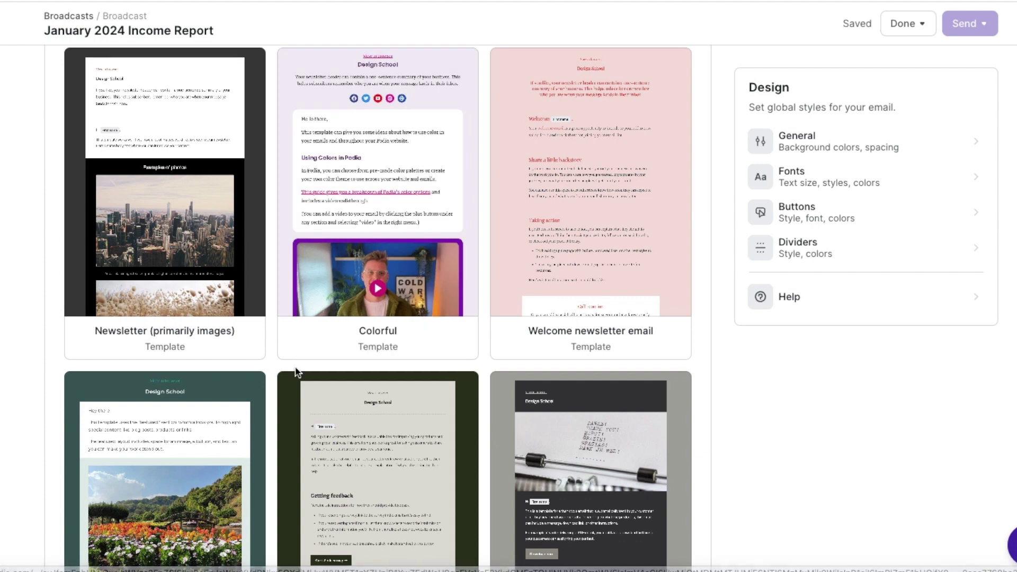
scroll(296, 373, "down", 4)
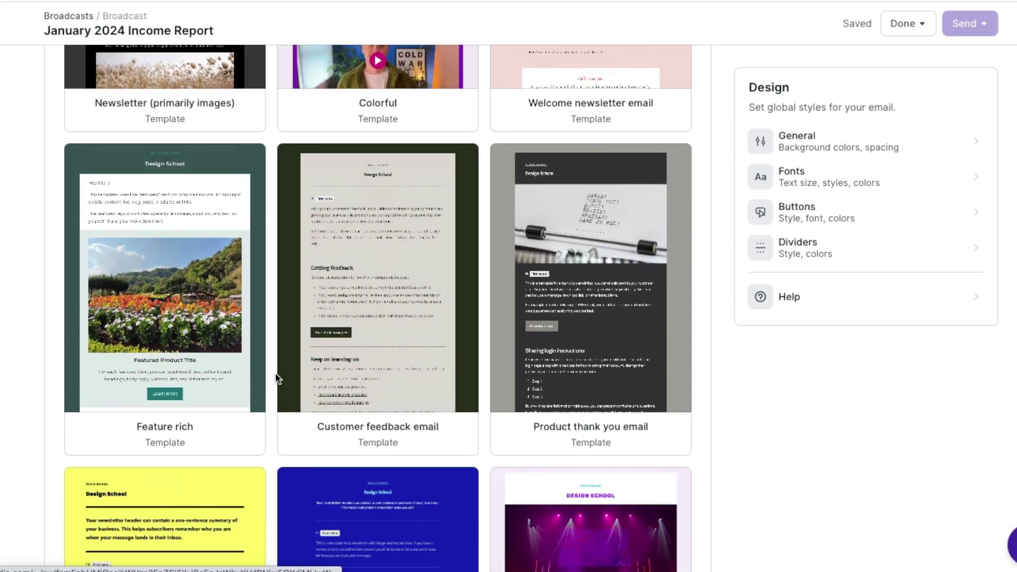
scroll(276, 378, "down", 3)
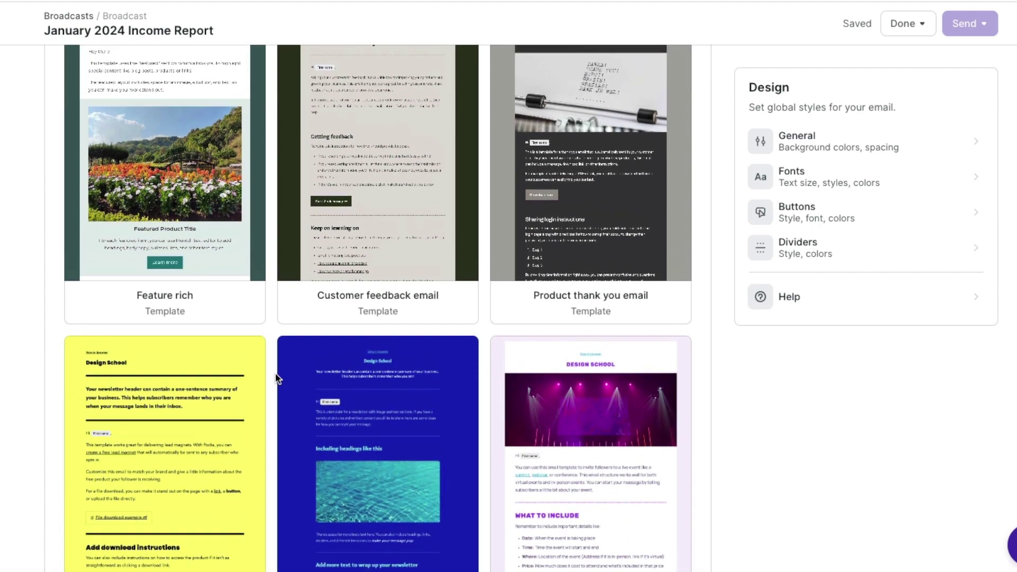
scroll(276, 377, "down", 5)
scroll(275, 377, "up", 20)
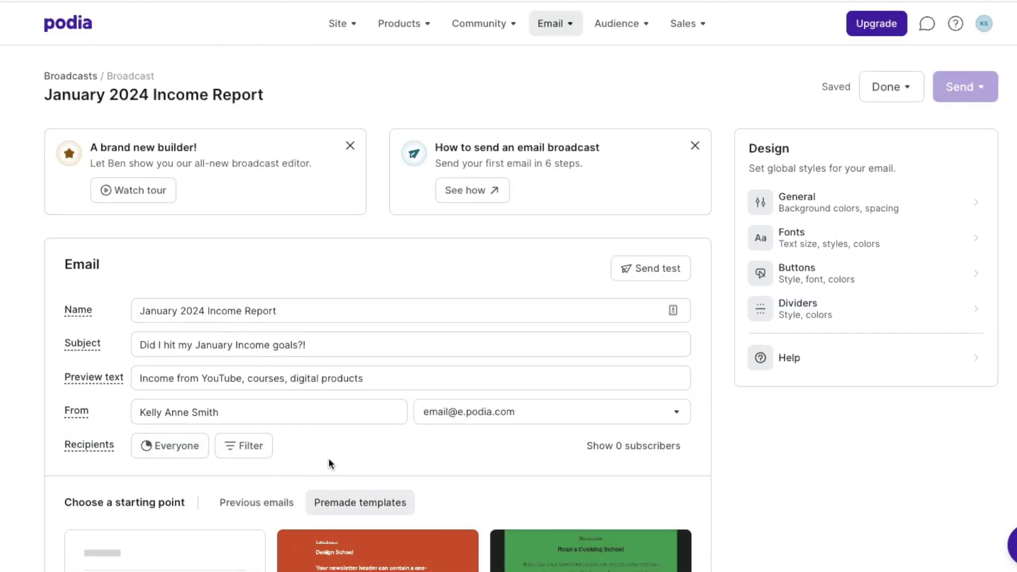
Show the previous emails again as starting points and look over the Blank template and earlier campaign emails.
scroll(323, 461, "down", 3)
left_click(271, 361)
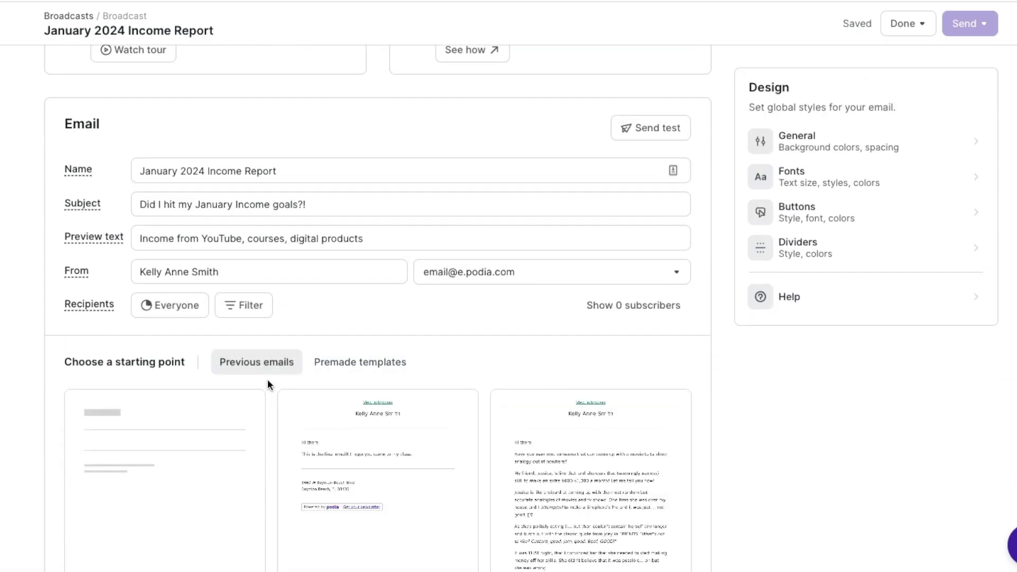
scroll(272, 401, "down", 2)
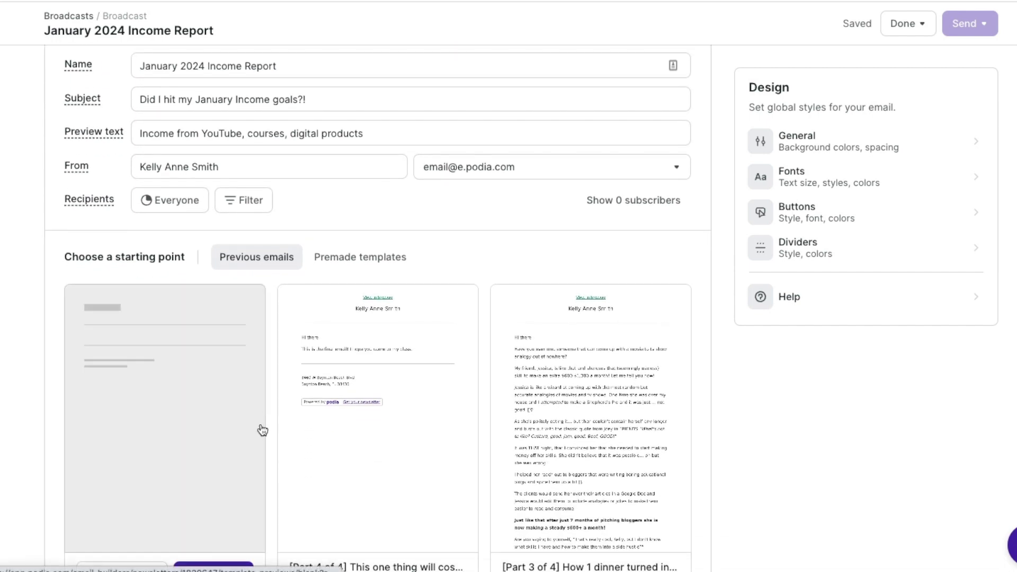
mouse_move(285, 432)
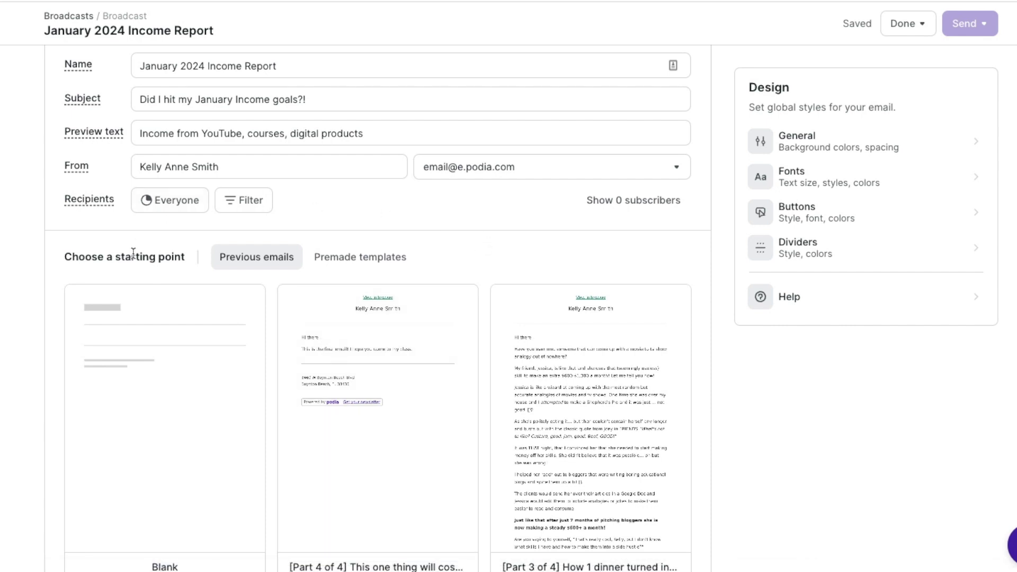
Apply the Blank template as the broadcast's starting point.
scroll(145, 261, "down", 4)
mouse_move(145, 261)
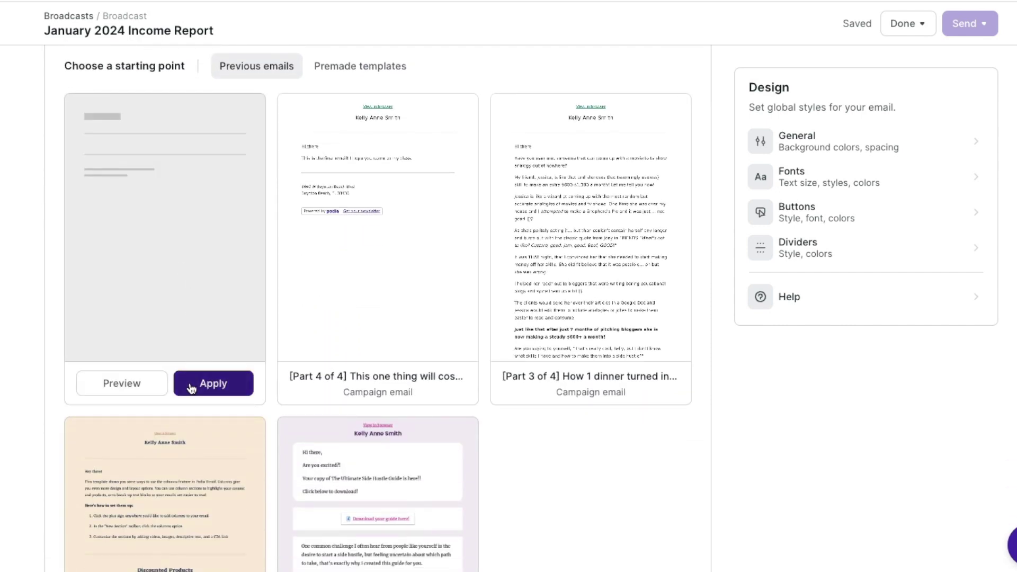
left_click(204, 386)
Add a text section to the email body directly below the header with the sender's name.
scroll(352, 290, "down", 5)
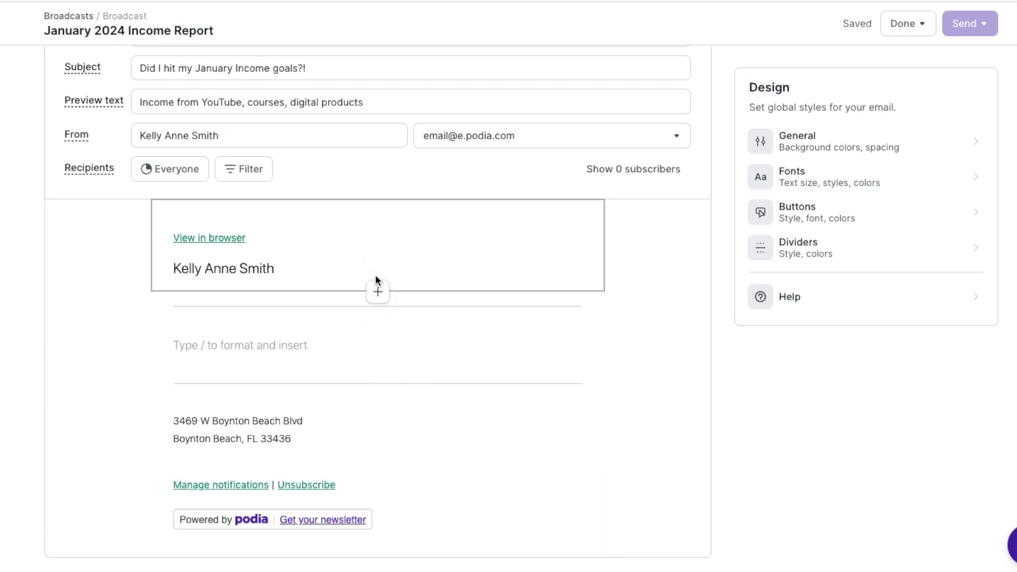
left_click(376, 290)
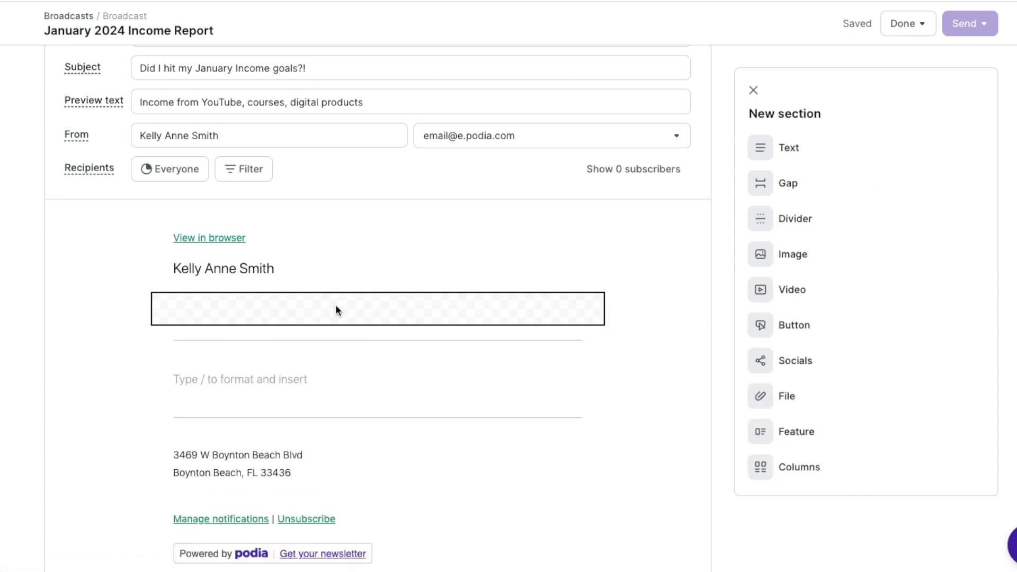
mouse_move(505, 309)
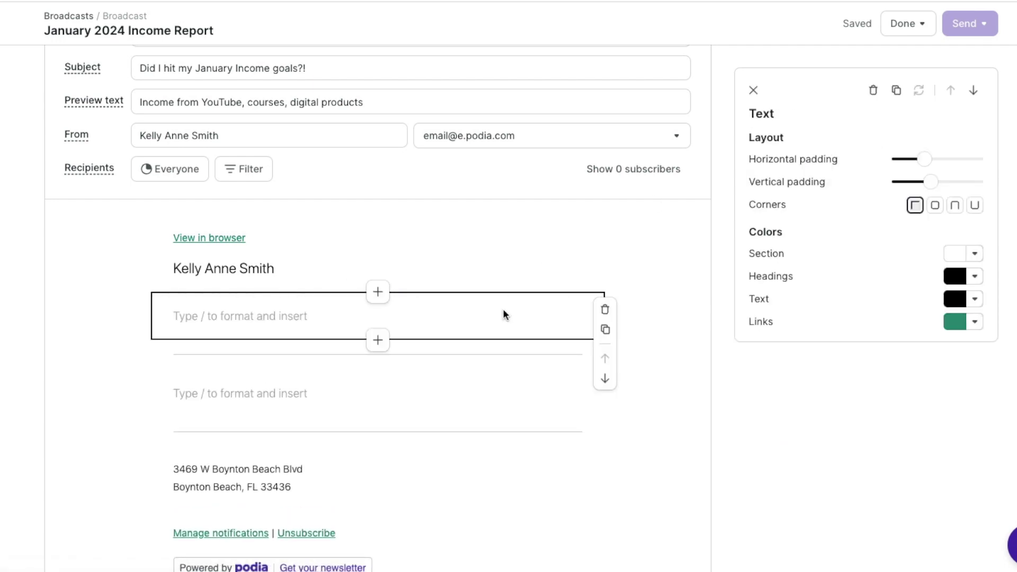
left_click(500, 320)
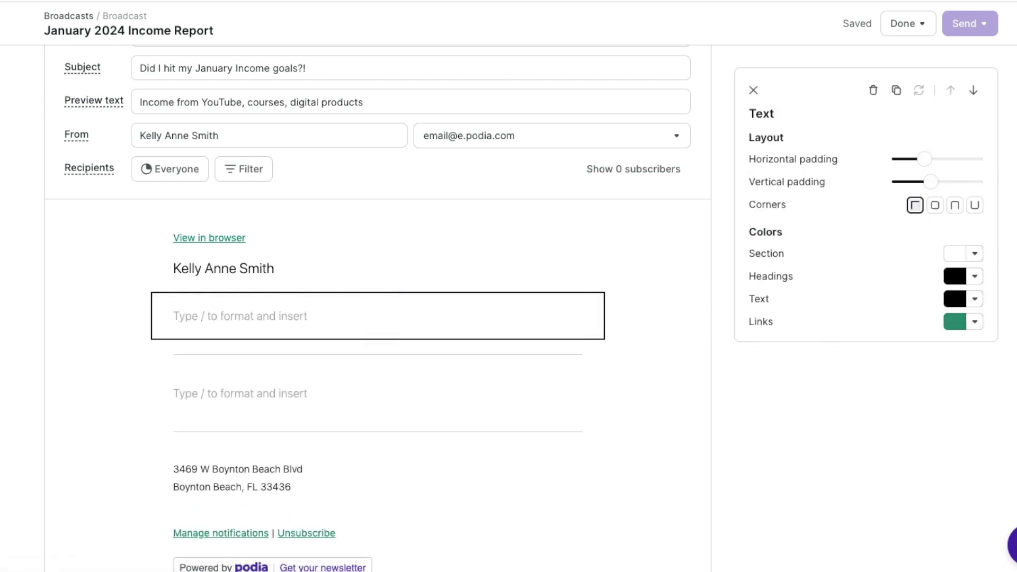
Write the greeting "Hi" followed by the First name merge tag and a comma, and start a new paragraph.
mouse_move(304, 360)
type("Hi")
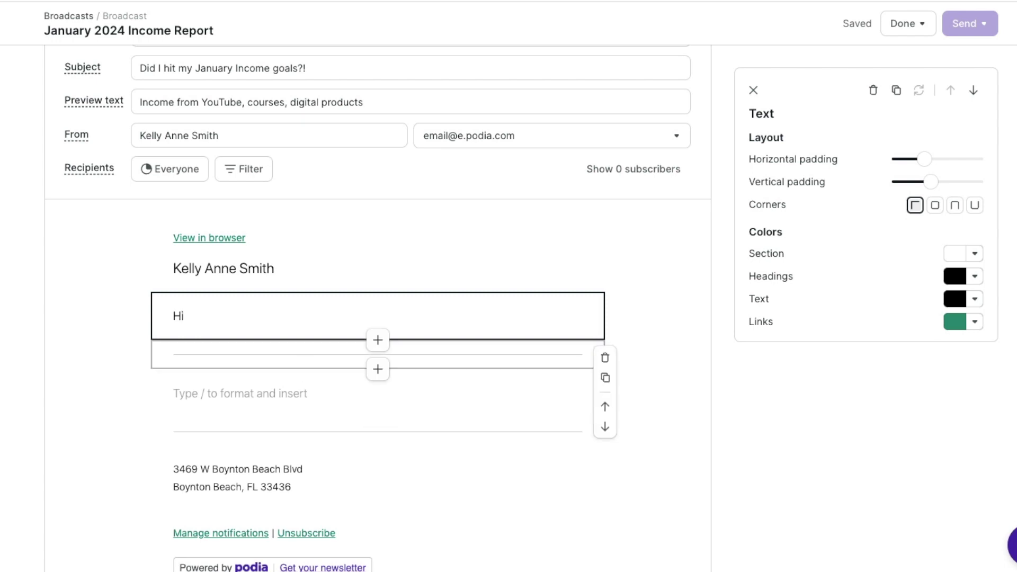
type(" @f")
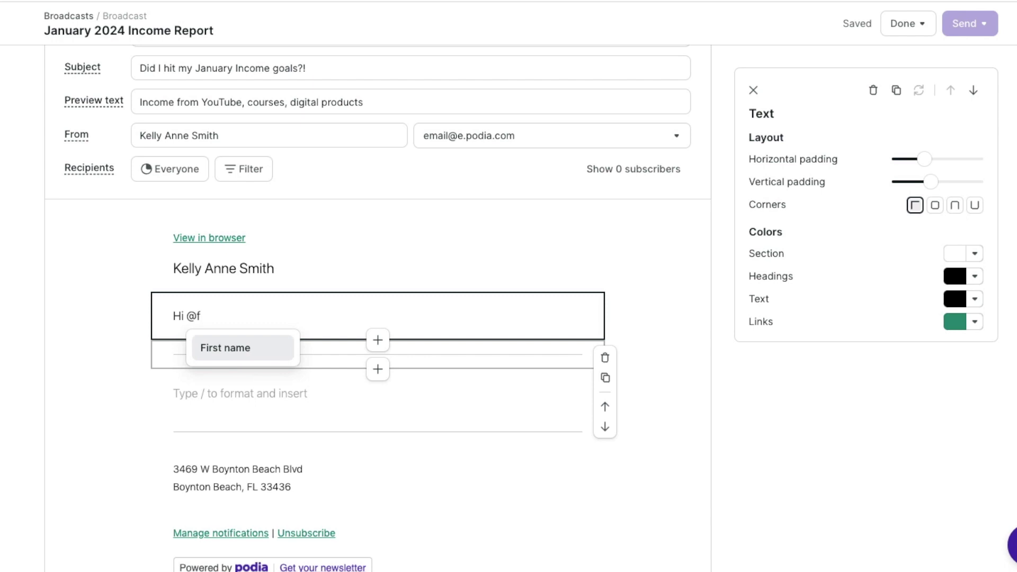
left_click(257, 351)
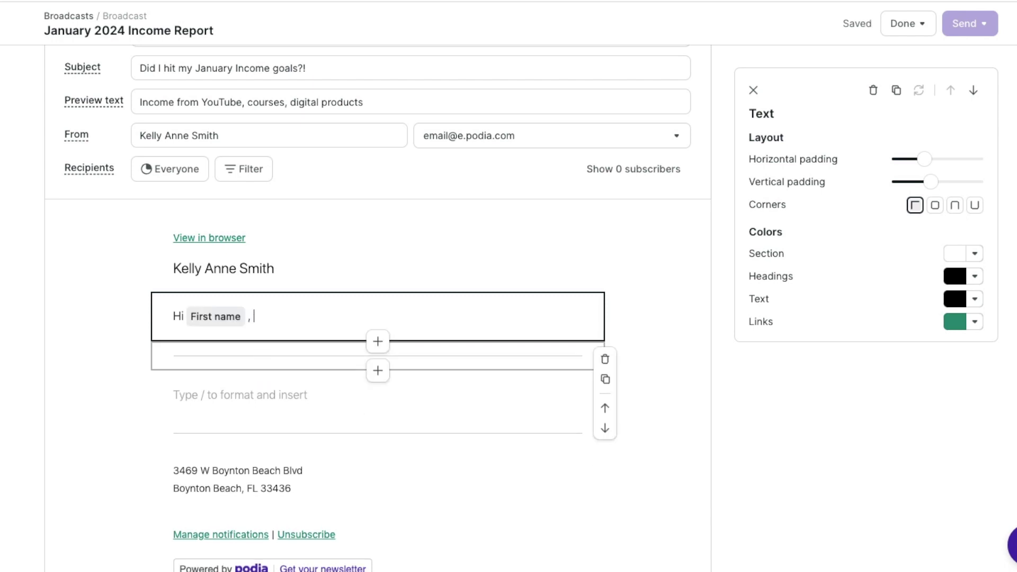
type(",")
key("Return")
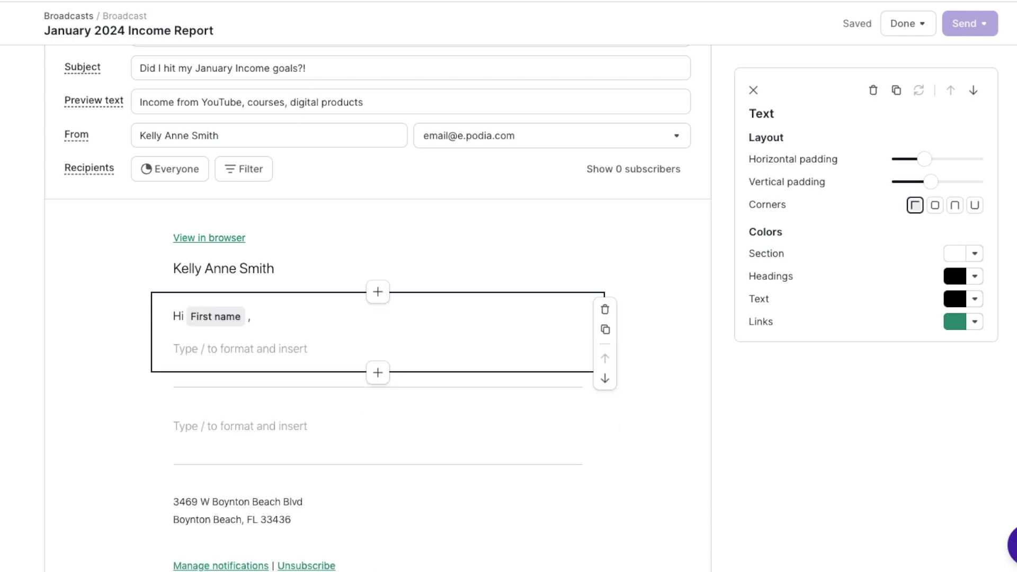
Fill in the income report text, from "I love sharing behind the scenes of my side hustle" through "the possibilities of earning money online.".
type("I love sharing behind the scenes of")
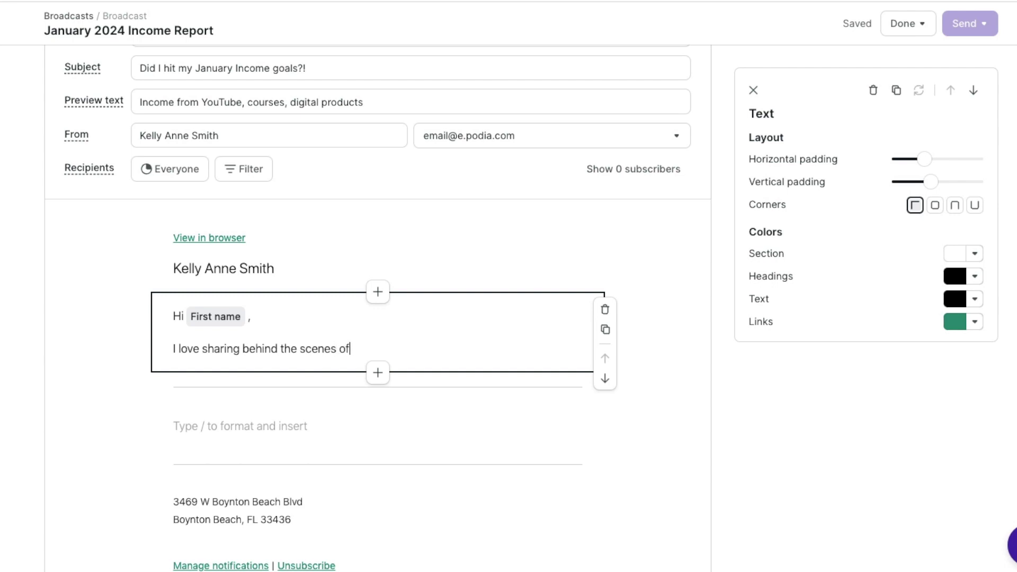
type("my side hustle turned business and share each month all the details on how much I made and what expenses I had. I share the ups and the downs. Unfortunately, this month has had a huge down with how YouTube is treating me, and hitting me for the FOURTH time saying I'm driving \"invalid traffic\" so only paying my ¼ what it used to... Each month I publish a YouTube and blog Income Report showing you: How much money I made in my business Some lessons learned that contributed to that success and outcome My YouTube analytics showing how much I made on each video (including CPM) How I do time audits My goal is to be transparent with you, show you the ups and downs as well as inspire you to hopefully build your own YouTube channel and/or blog. Side hustle income is a large part of the financial success we've enjoyed over the last couple of years. We've paid off debt, cash flowed our wedding and new-to-me car, and saved a down payment on our first home.  Without a side hustle, all of those wins wouldn't have been possible.With 8-11 online income streams each month, I am constantly diversifying my earnings and exploring new opportunities. Join me as I share my journey and explore the possibilities of earning money online.")
scroll(336, 318, "down", 10)
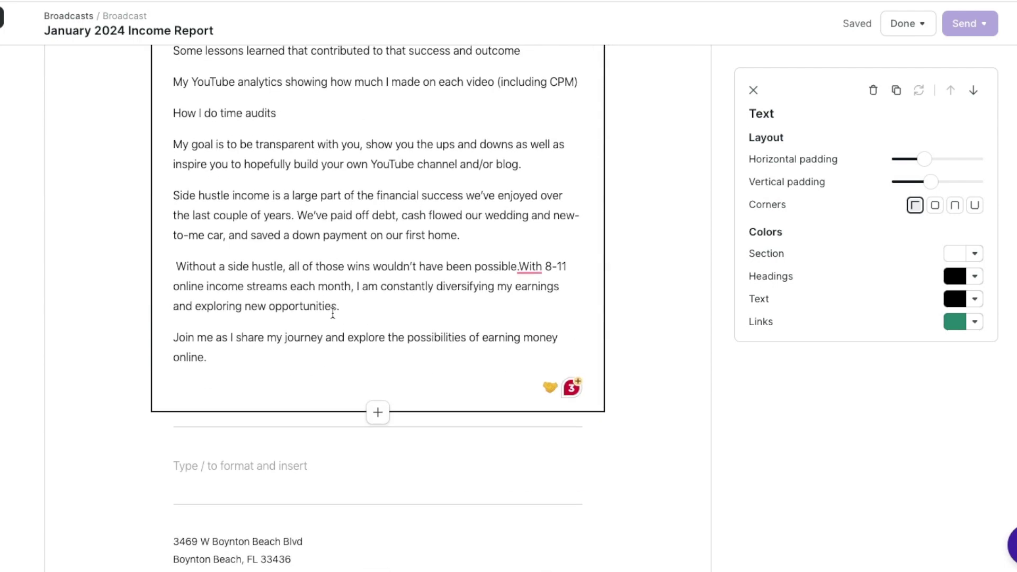
Link the words "how much I made and what expenses I had" in the first paragraph to the copied YouTube video address.
scroll(339, 308, "up", 7)
left_click(338, 307)
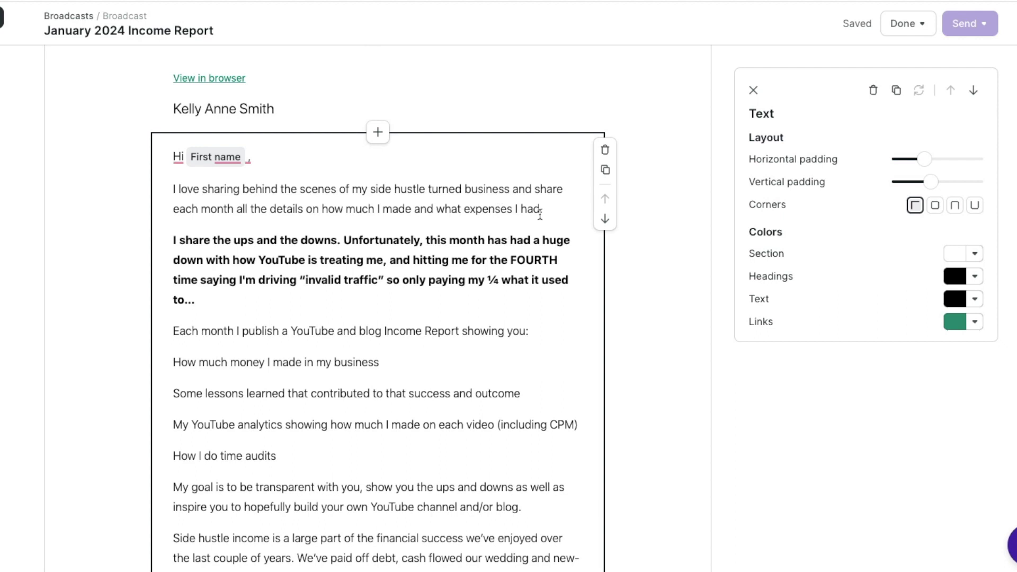
left_click_drag(541, 208, 325, 212)
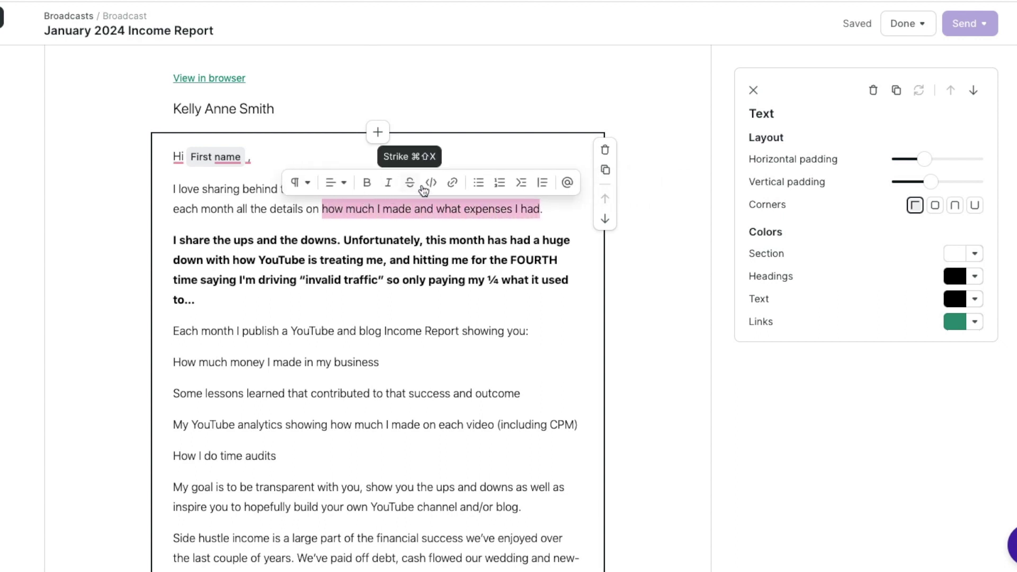
left_click(451, 183)
key("ctrl+v")
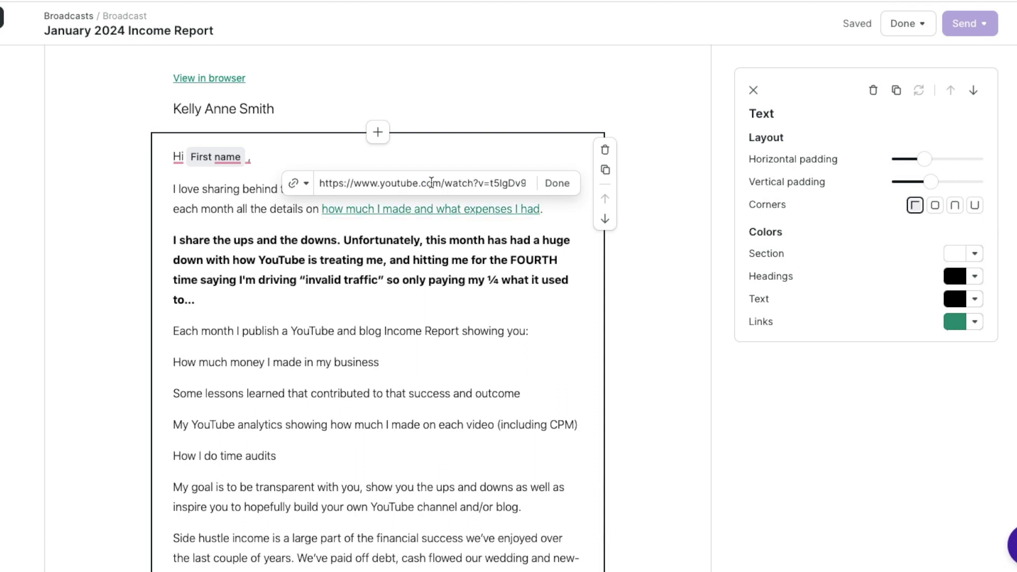
left_click(558, 183)
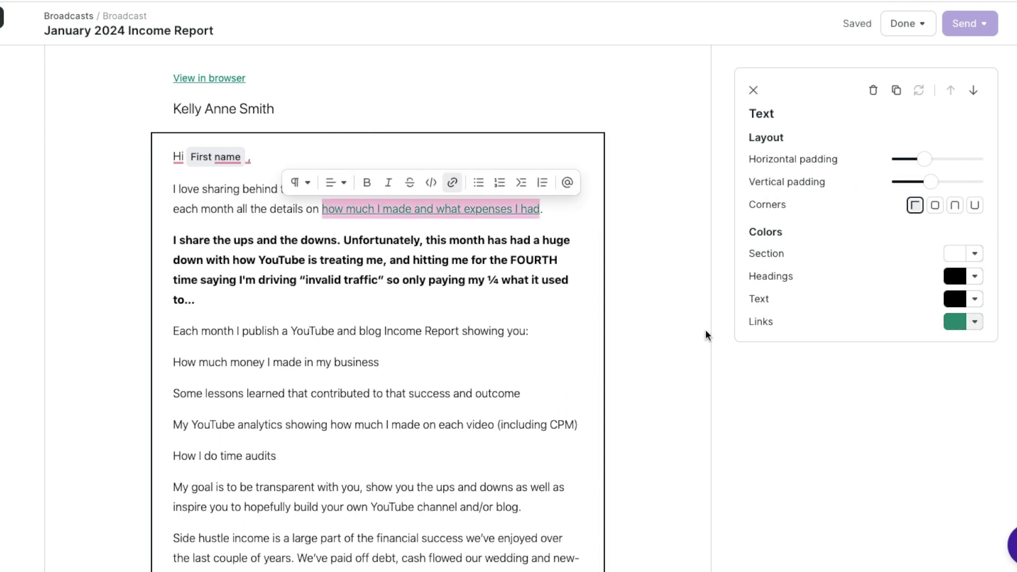
left_click(479, 354)
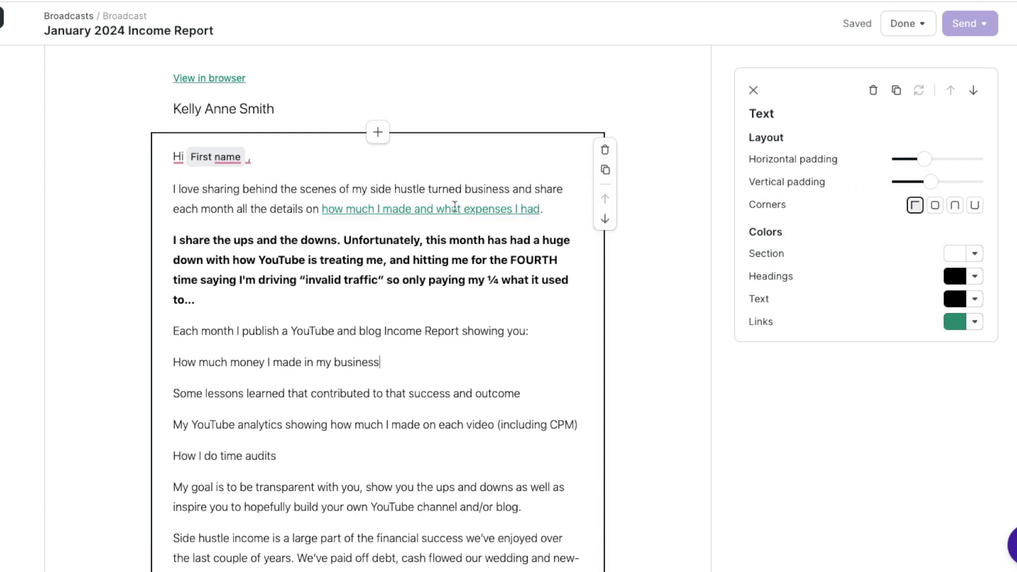
Change the text section's link color to a blue with RGB 74, 78, 238.
left_click(976, 322)
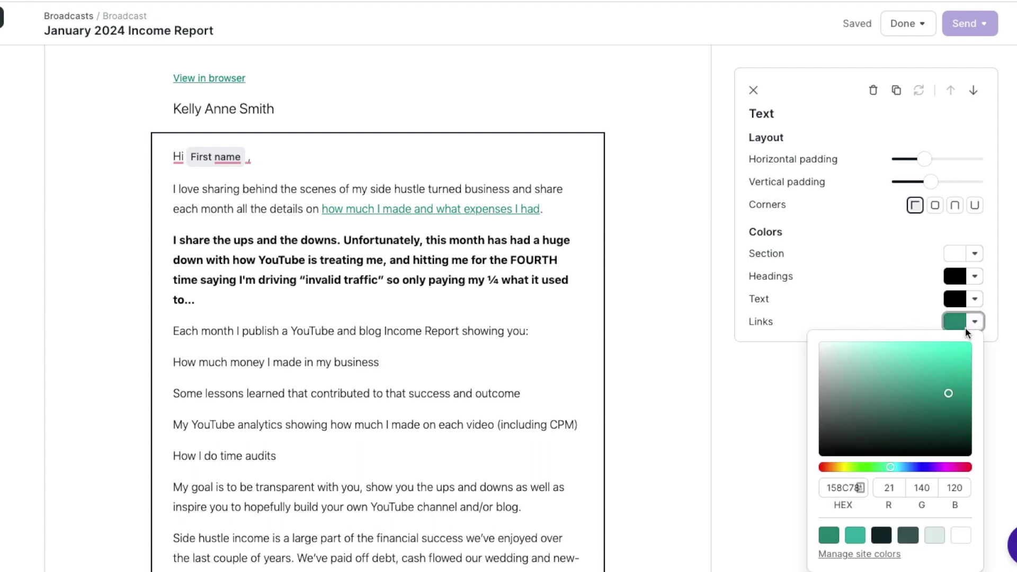
left_click_drag(891, 467, 920, 469)
left_click_drag(951, 395, 925, 352)
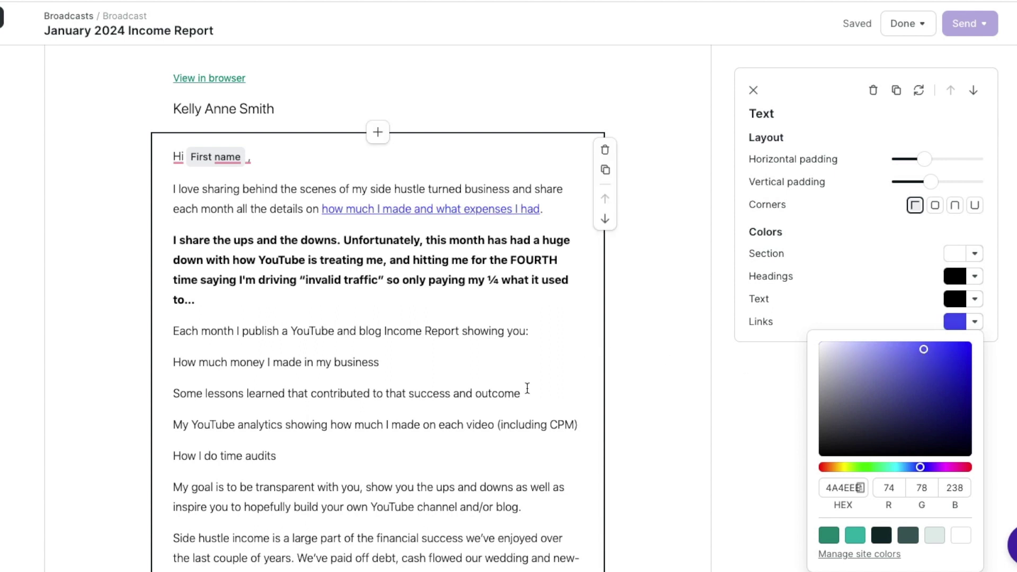
left_click(413, 322)
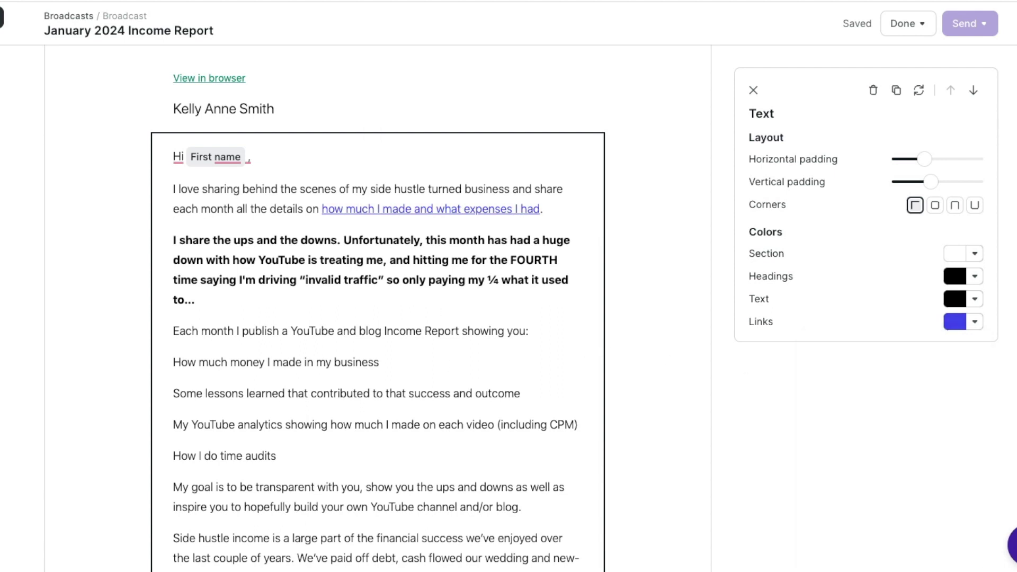
Format the four lines from "How much money I made in my business" to "How I do time audits" as a bulleted list.
scroll(498, 403, "down", 1)
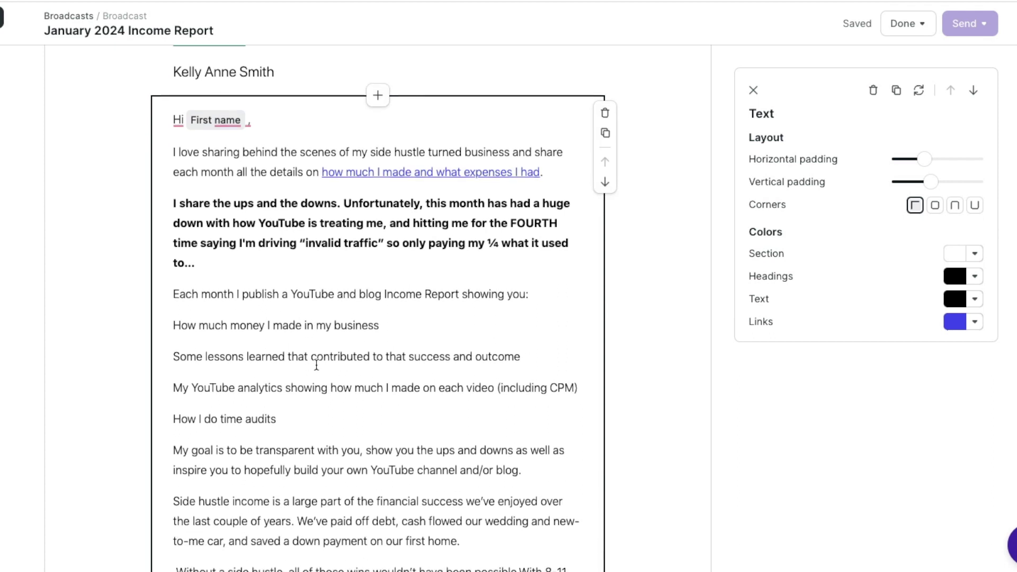
left_click_drag(286, 416, 172, 325)
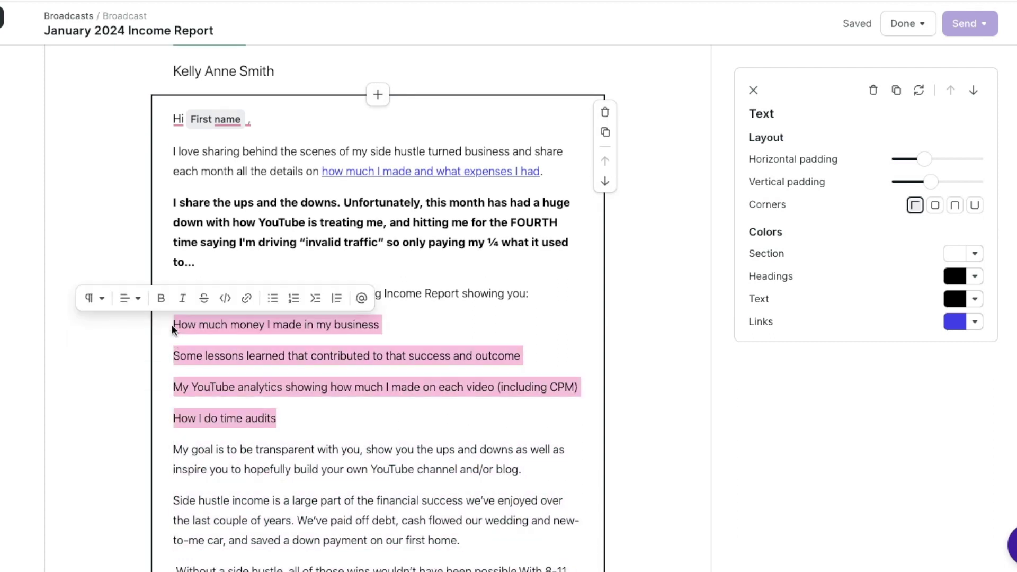
left_click(152, 262)
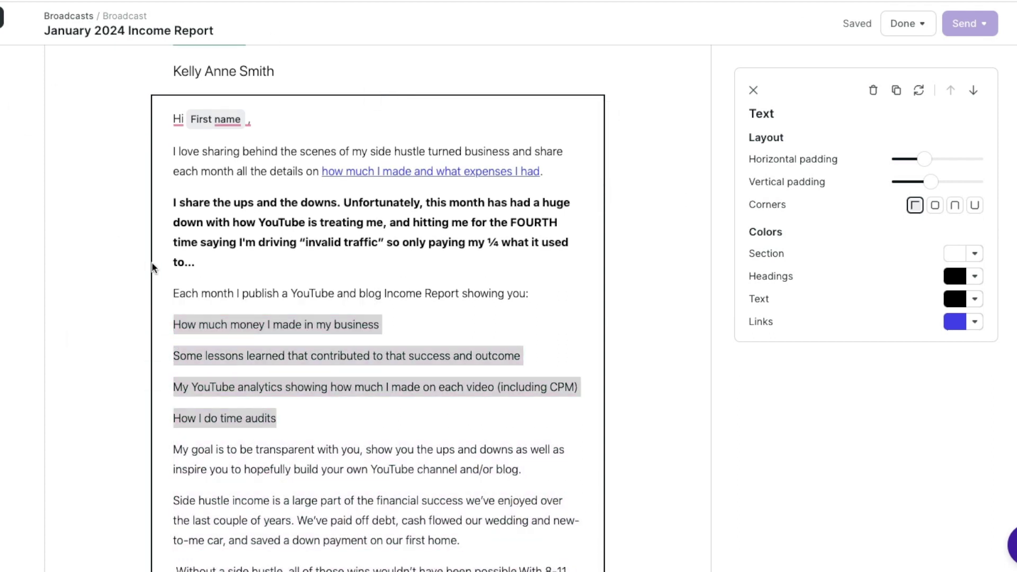
left_click_drag(284, 419, 572, 567)
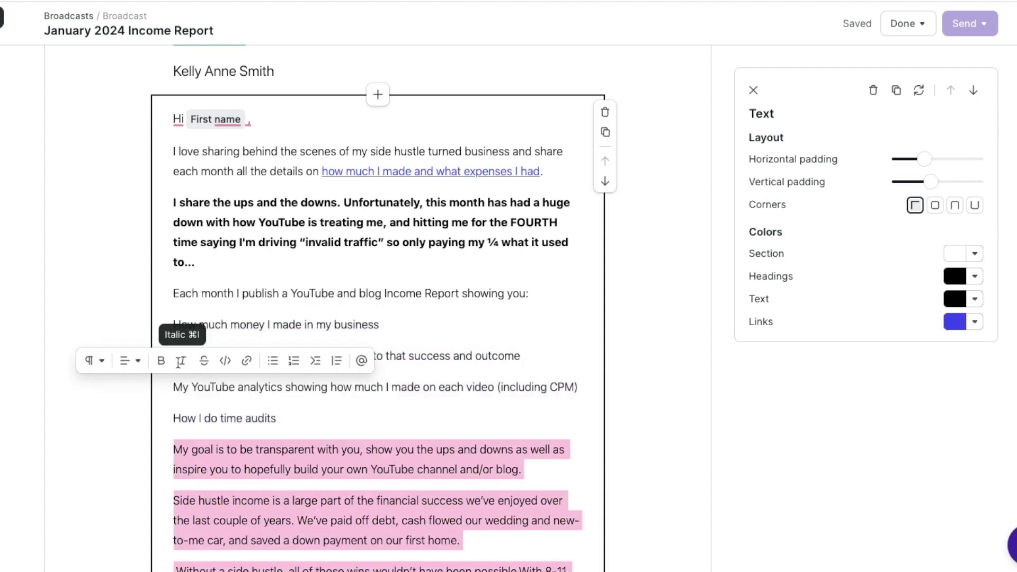
left_click_drag(277, 419, 178, 332)
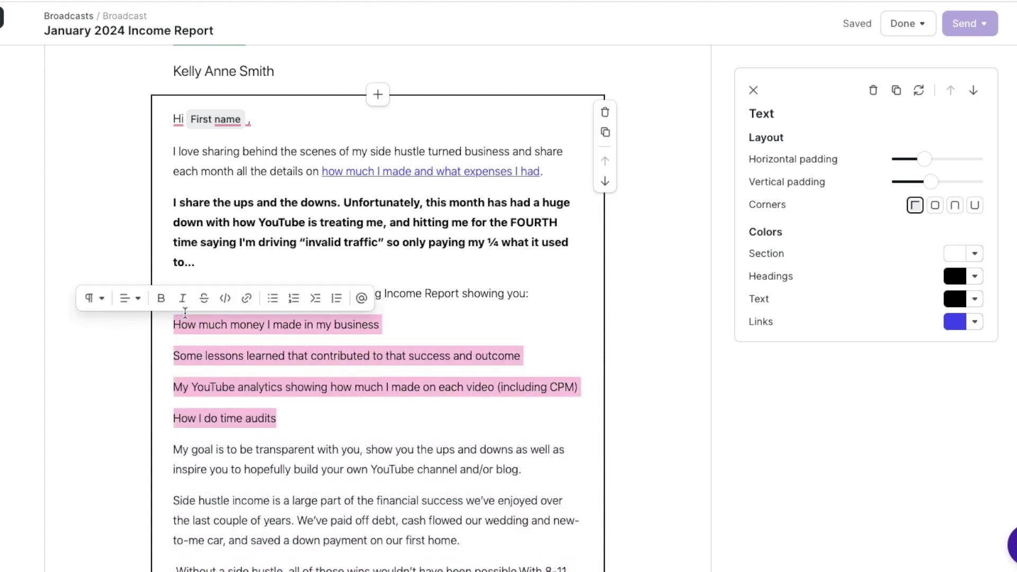
left_click(273, 298)
left_click(458, 411)
Add an image section below the text section and upload the "How Much I Made ONLINE in ..." image file into it.
scroll(458, 411, "down", 5)
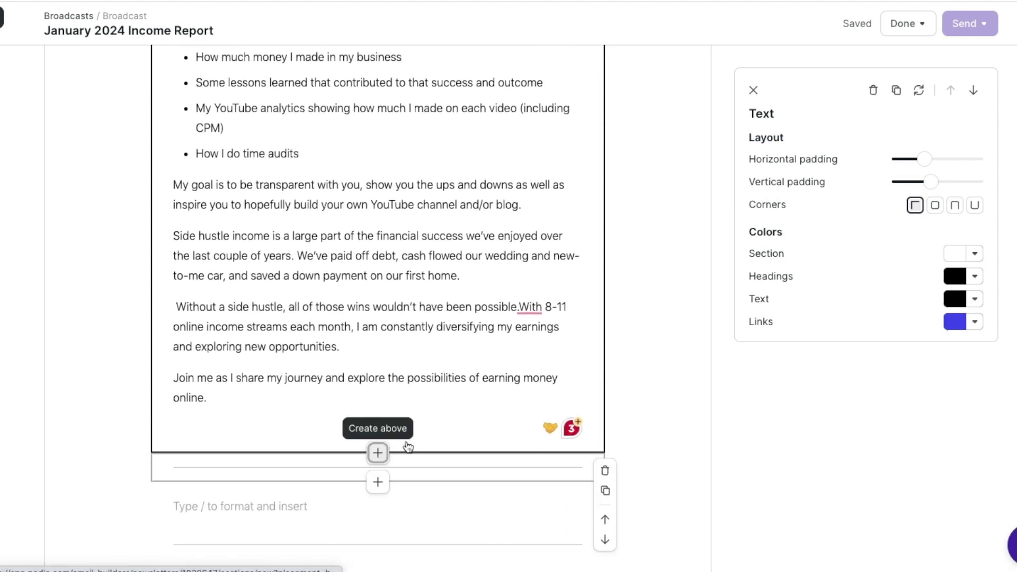
left_click(378, 453)
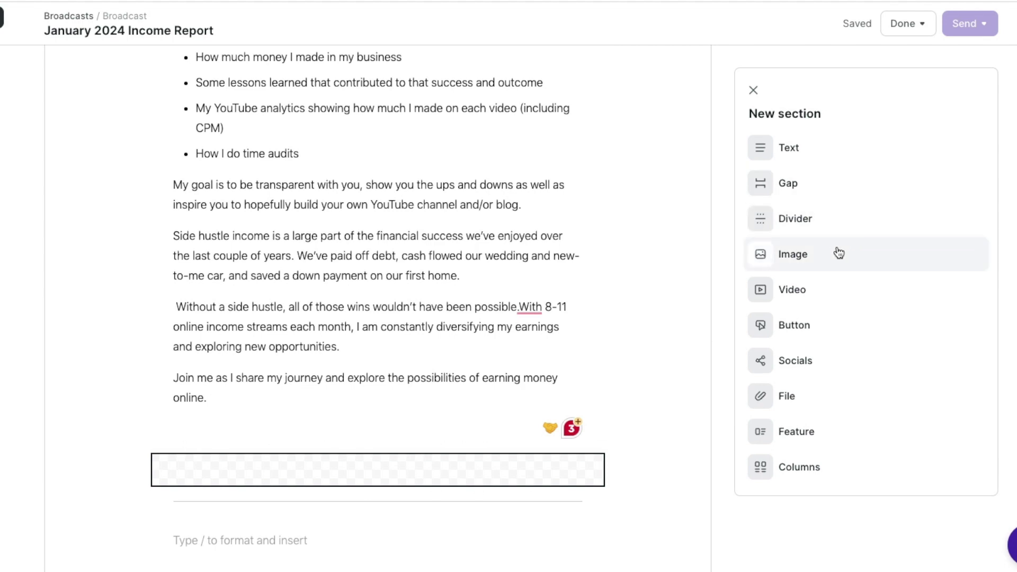
left_click(812, 260)
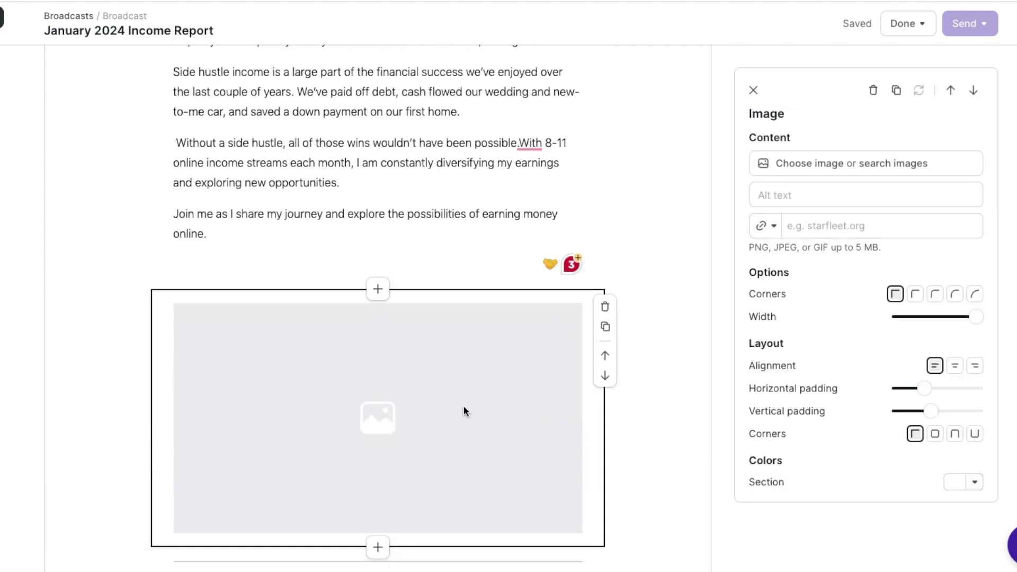
scroll(378, 286, "down", 3)
left_click_drag(437, 115, 109, 115)
left_click_drag(50, 275, 837, 163)
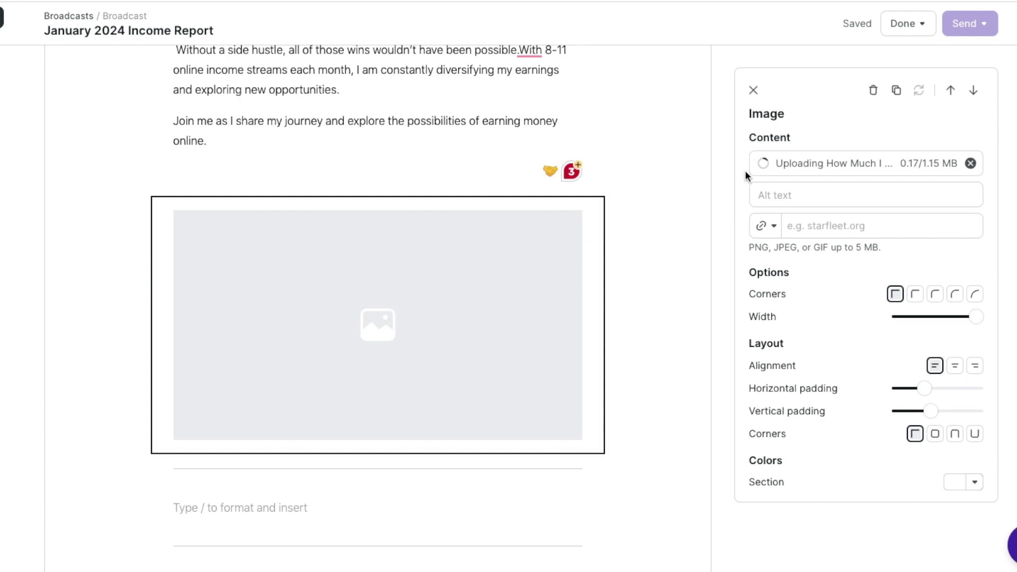
Set the image's alt text to "Income Report for January 2024" and link the image to the copied YouTube video address.
left_click(790, 202)
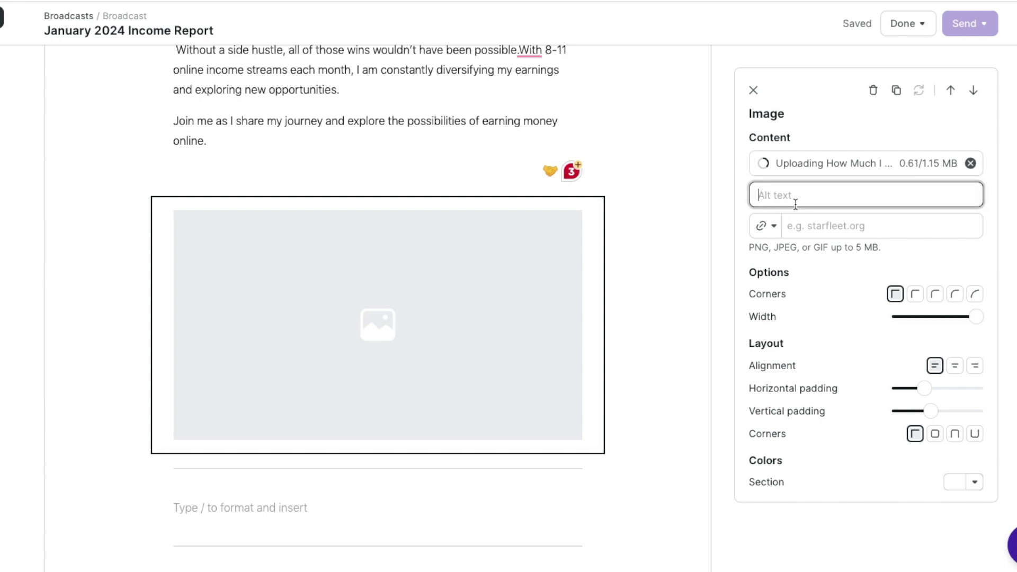
type("Income ")
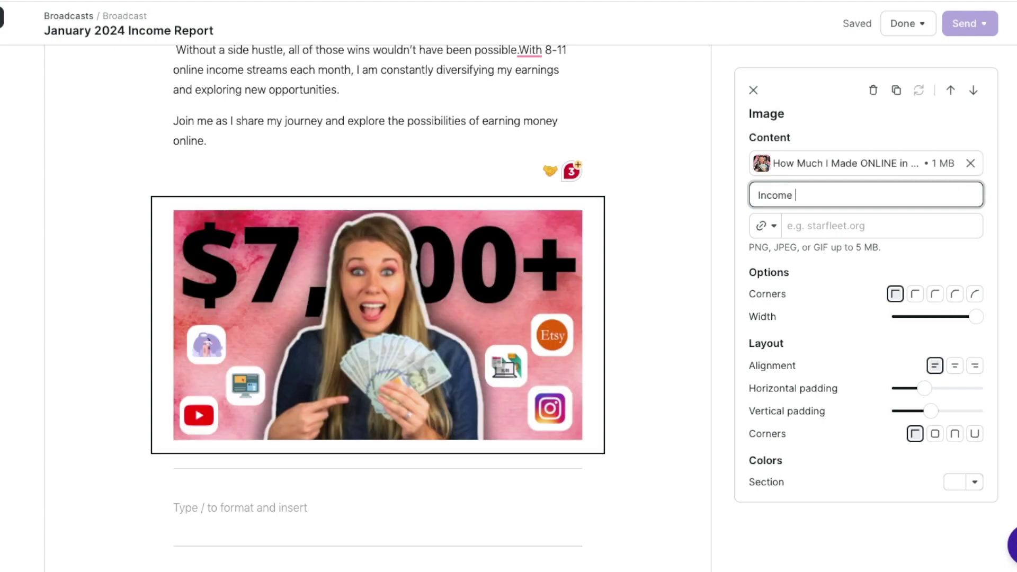
type("Report for January 2024")
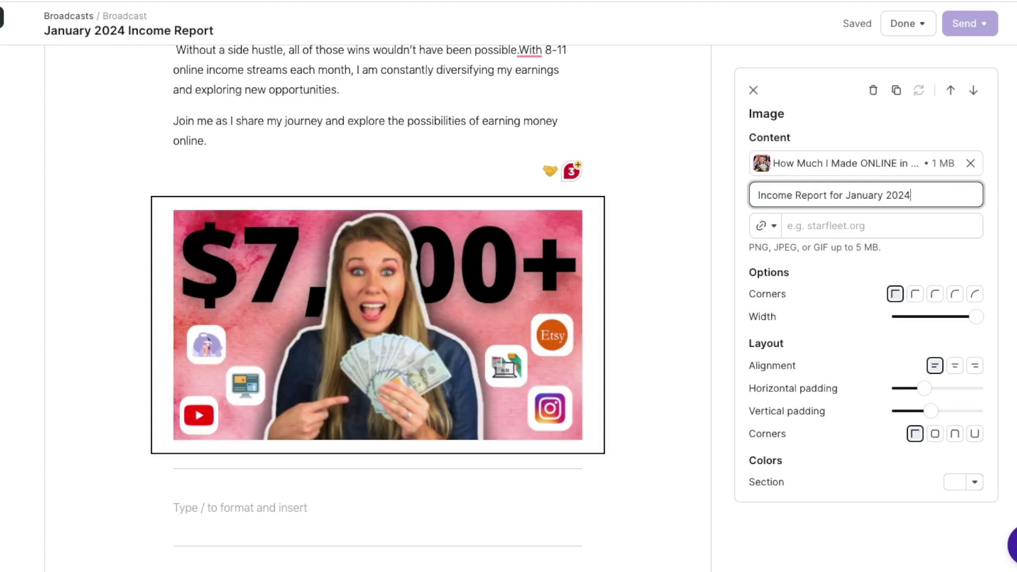
left_click(850, 223)
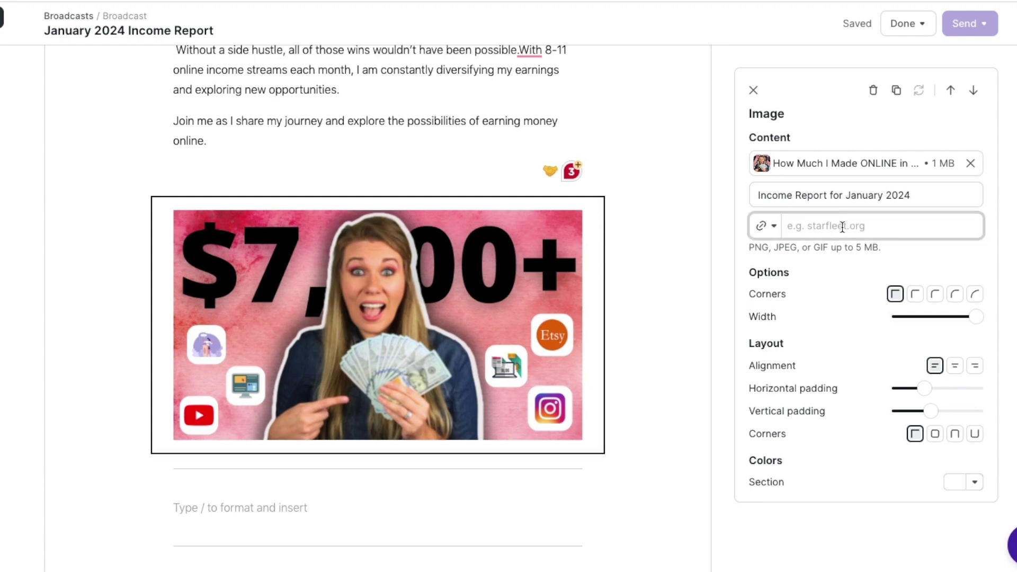
right_click(843, 227)
left_click(858, 319)
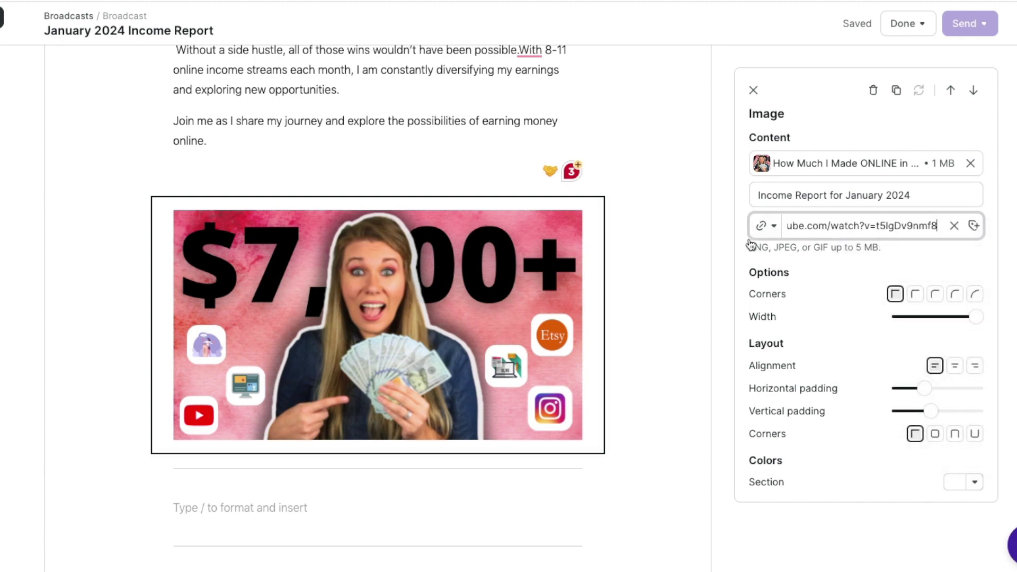
left_click(703, 236)
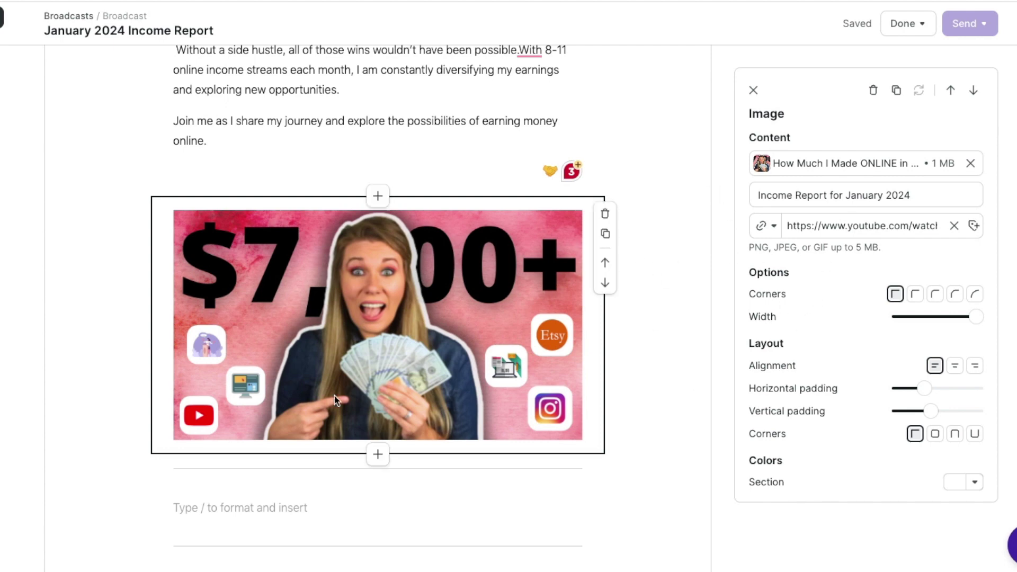
Add the line ">> Click here to watch!" at the end of the text section above the image.
scroll(542, 87, "up", 2)
left_click(543, 86)
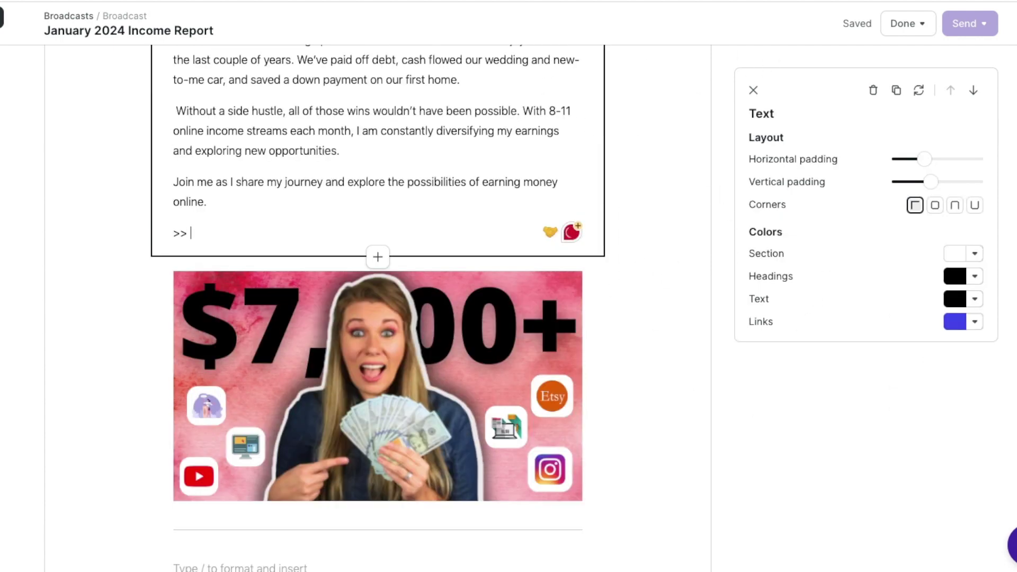
type("Cli")
type("ck here to watch!")
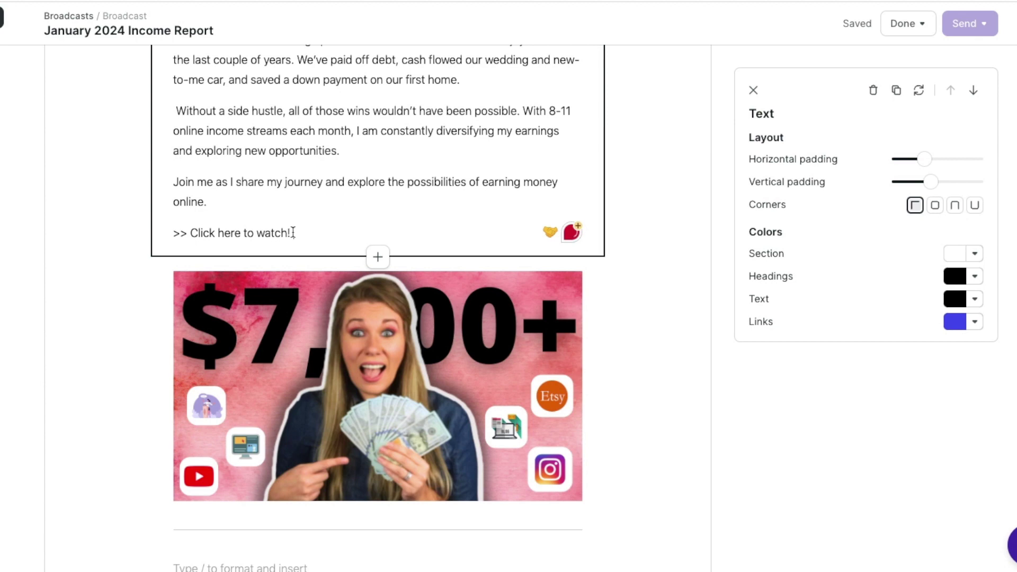
Link the words "Click here to watch!" to the copied YouTube video address.
left_click_drag(291, 233, 192, 235)
left_click(310, 233)
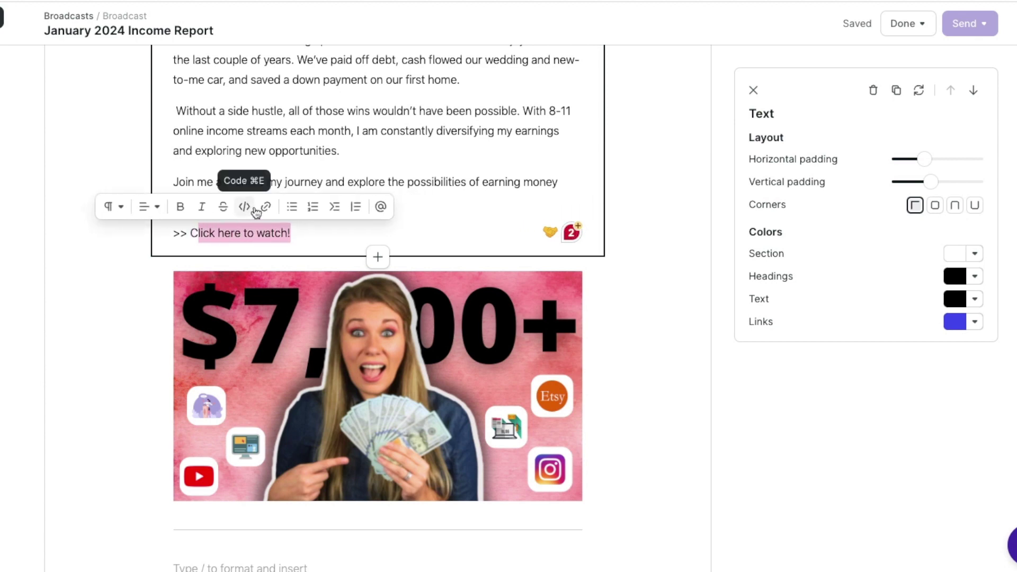
left_click(285, 234)
left_click_drag(285, 233, 193, 234)
left_click(261, 204)
key("ctrl+v")
left_click(367, 207)
left_click(430, 224)
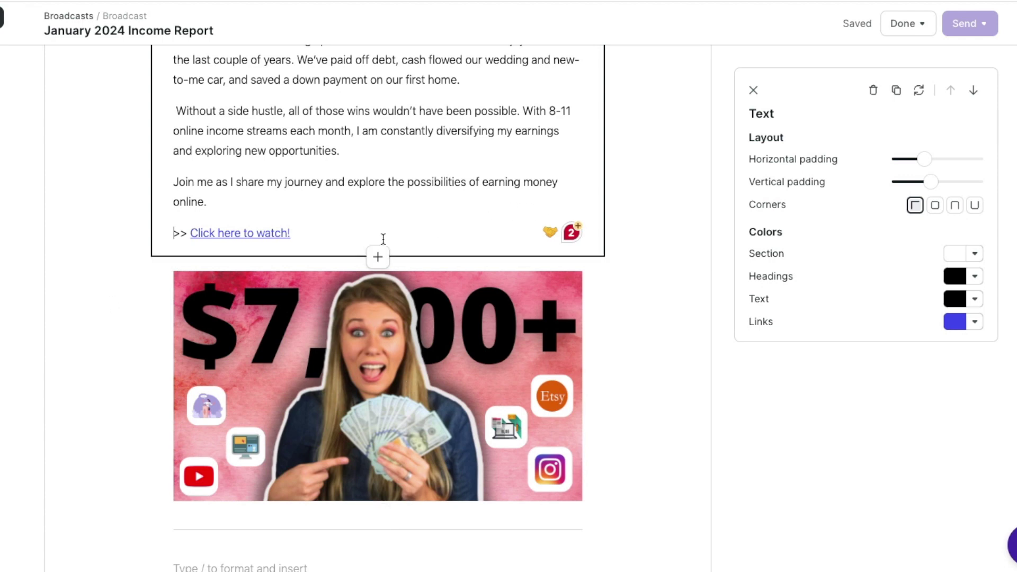
Add a button section below the image and link it to the copied YouTube video address.
scroll(397, 228, "down", 4)
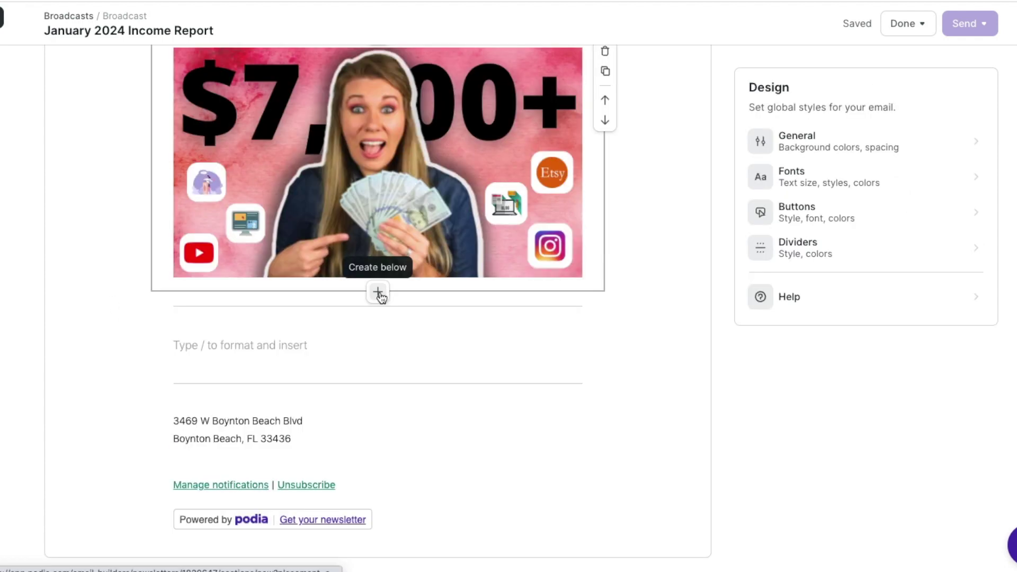
left_click(378, 293)
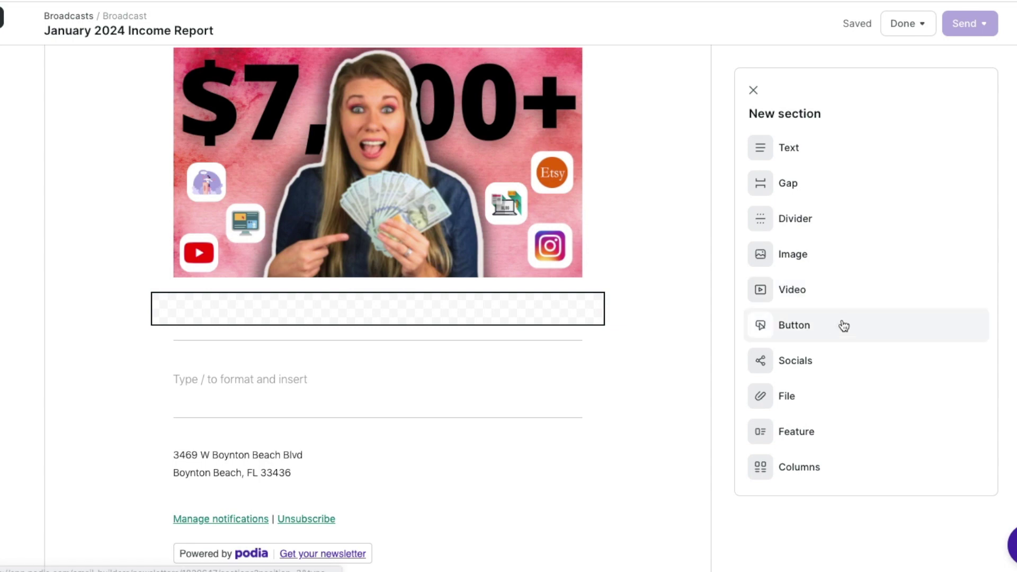
left_click(878, 323)
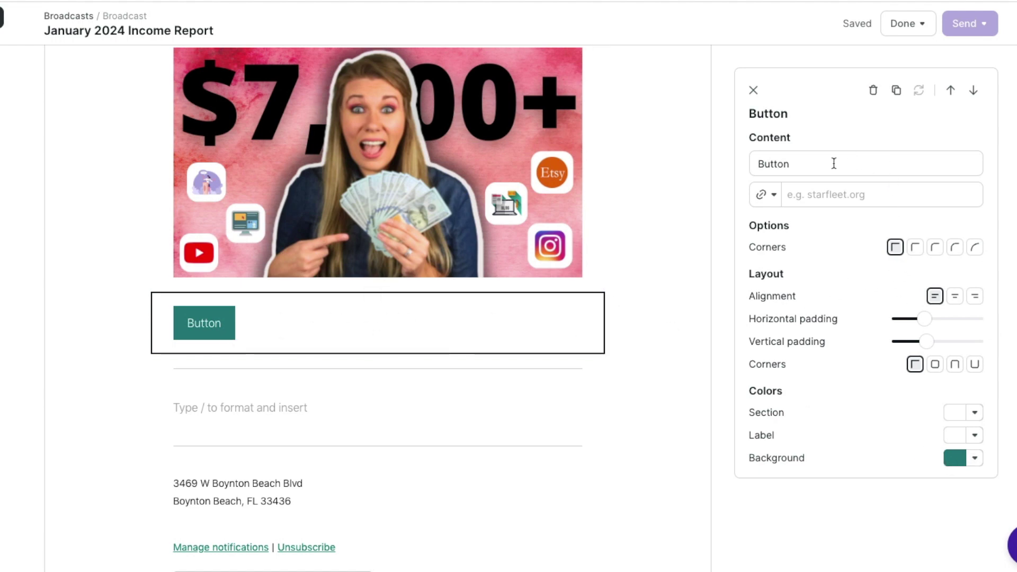
left_click(780, 158)
left_click(836, 192)
type("v")
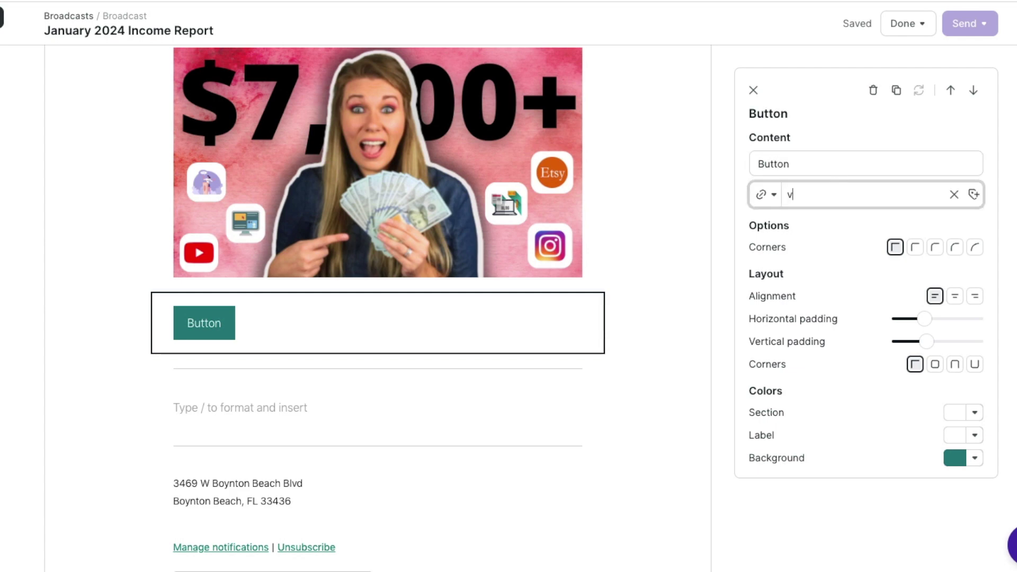
type("https://www.youtube.com/watch?v=t5IgDv9nmf8")
Set the button's label to "CLICK HERE TO WATCH!".
left_click(838, 160)
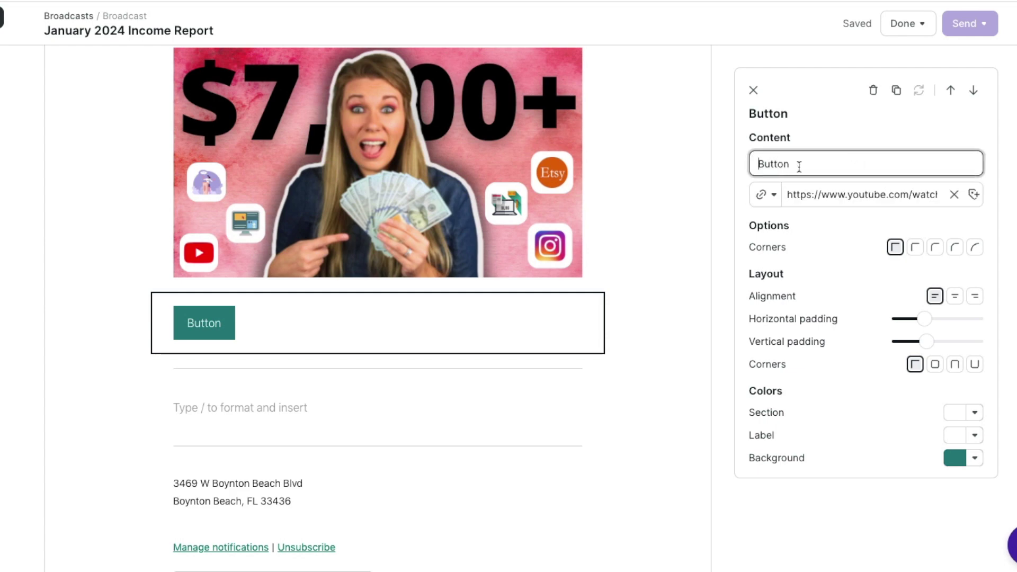
double_click(777, 160)
type("CL")
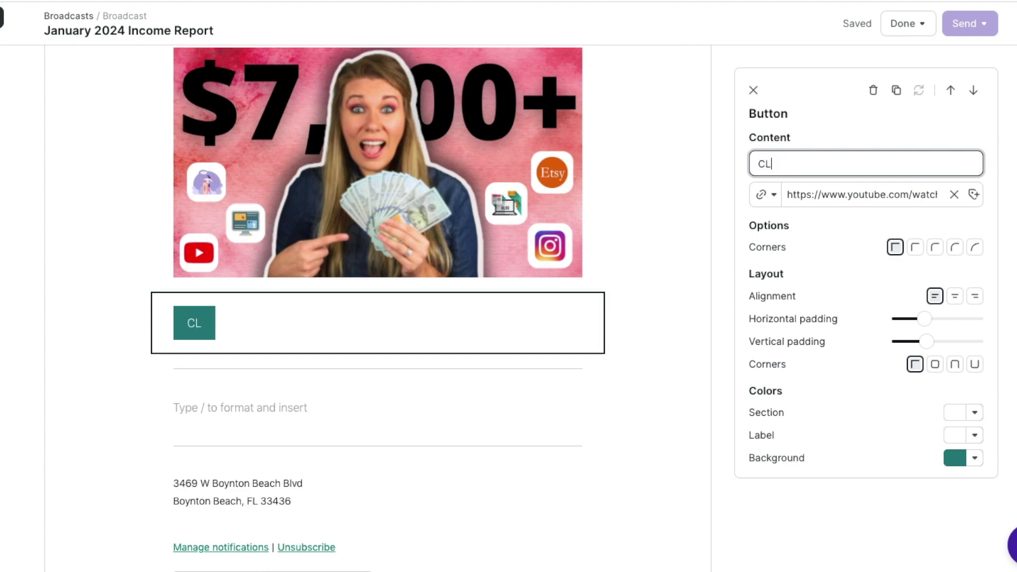
type("ICK HERE TO ")
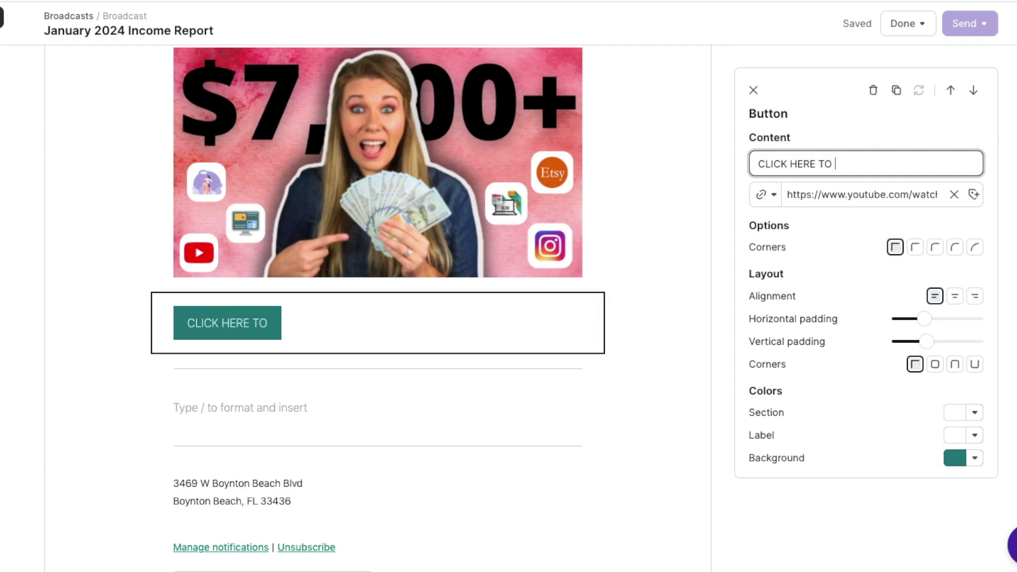
type("WATCH!")
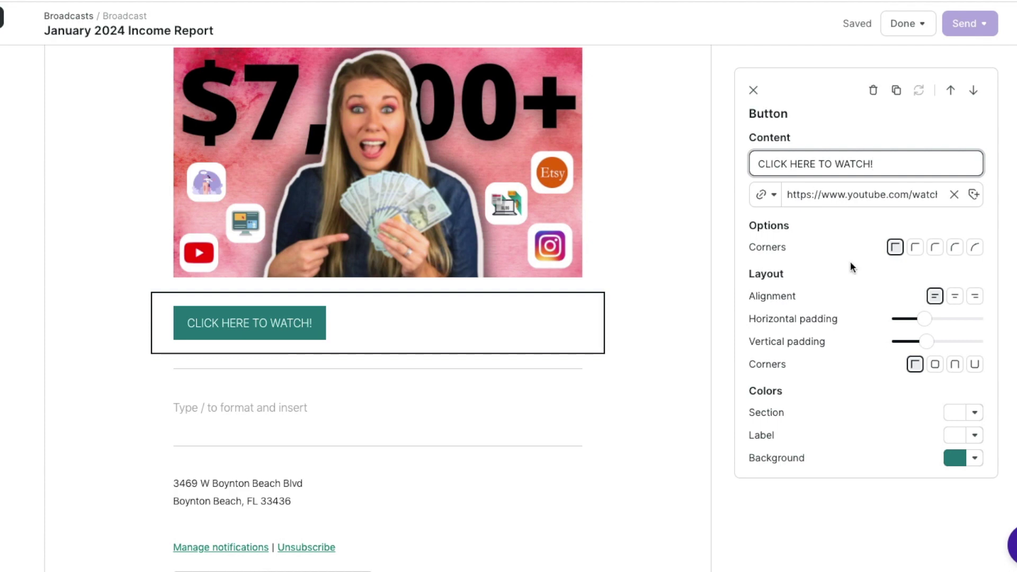
Center the button and give it large rounded corners.
left_click(954, 296)
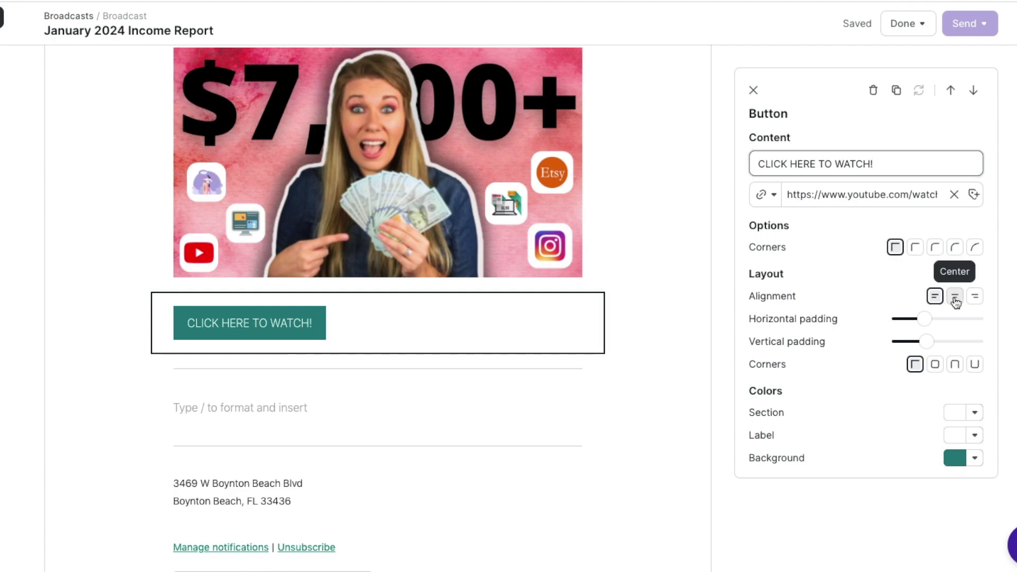
left_click(915, 247)
left_click(935, 248)
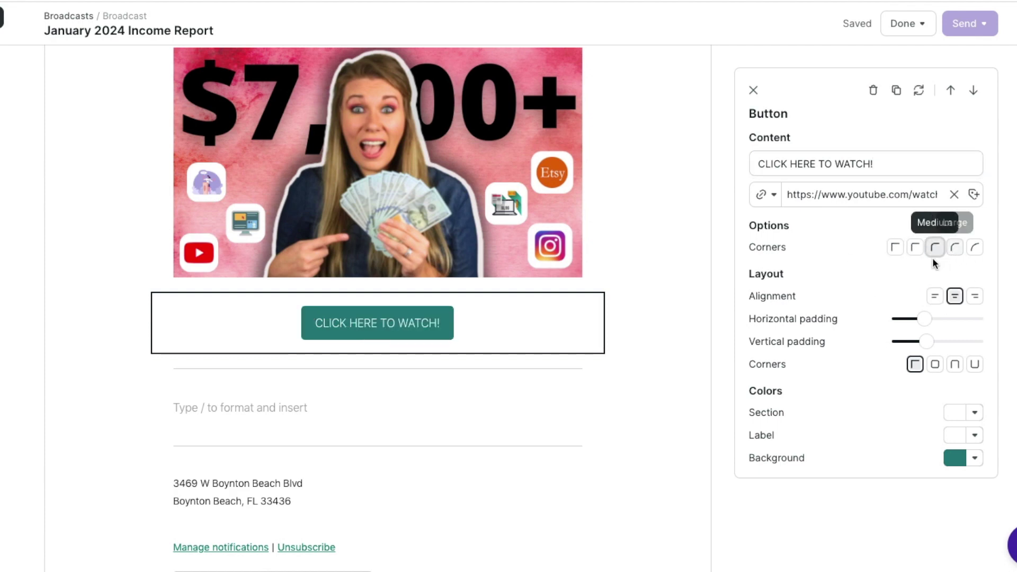
left_click(955, 248)
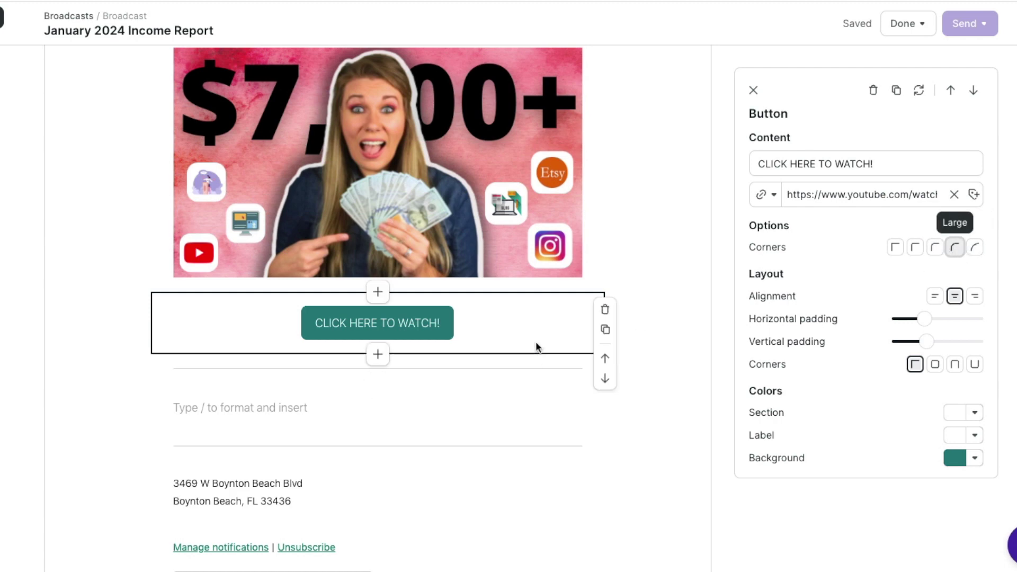
Increase the button section's horizontal padding, reduce its vertical padding, and set the section corners to "Rounded, top".
left_click_drag(924, 320, 913, 346)
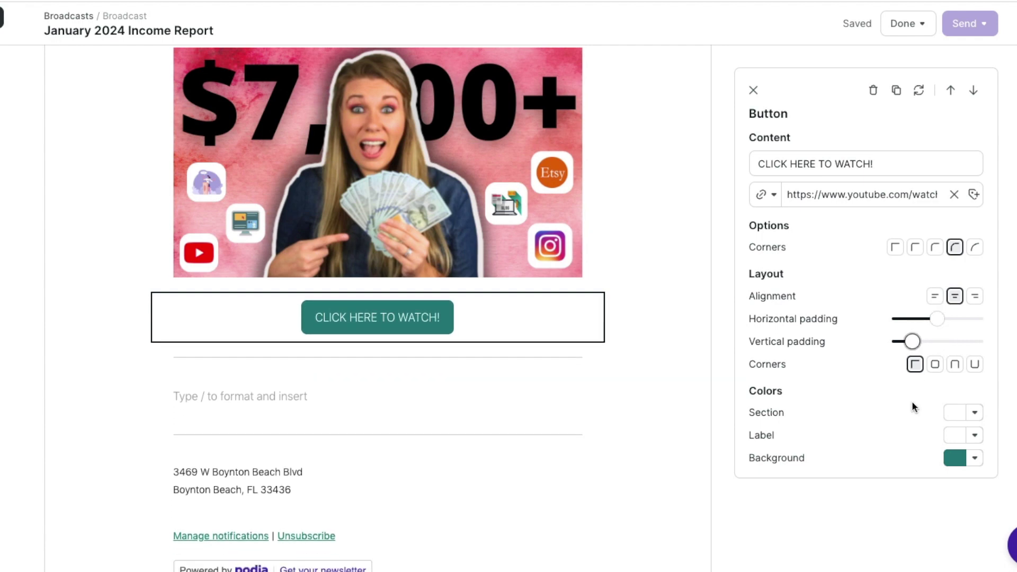
left_click(936, 364)
left_click(916, 365)
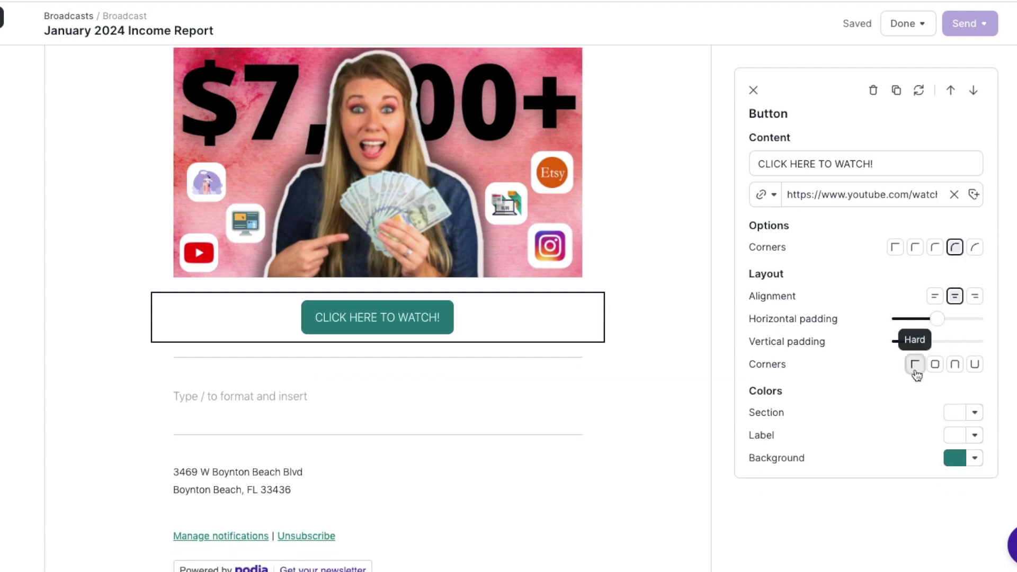
left_click(955, 364)
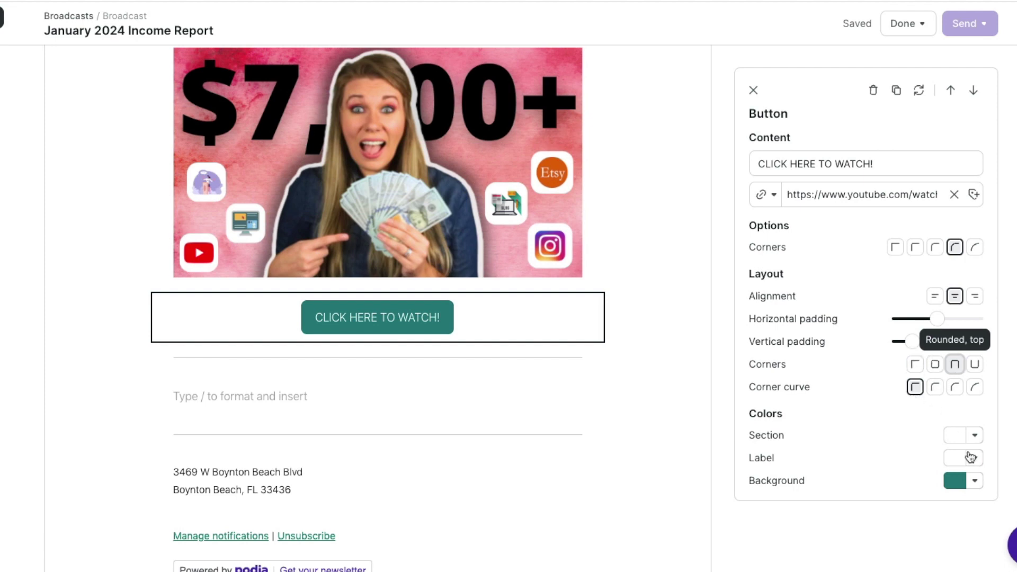
Set the button's background to the Site / Accent 2 teal, 29B7AB.
left_click(975, 481)
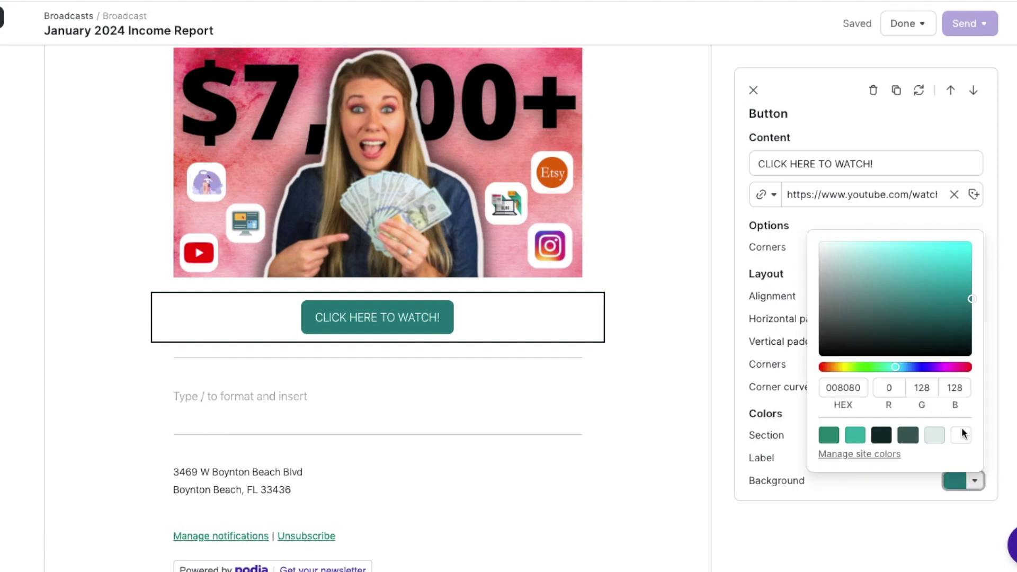
left_click(858, 439)
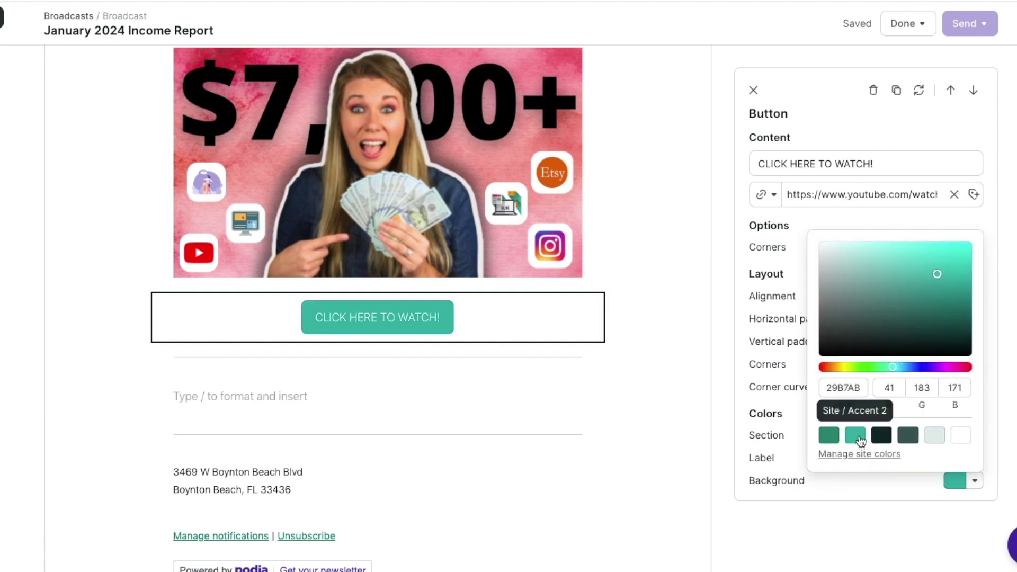
left_click(688, 273)
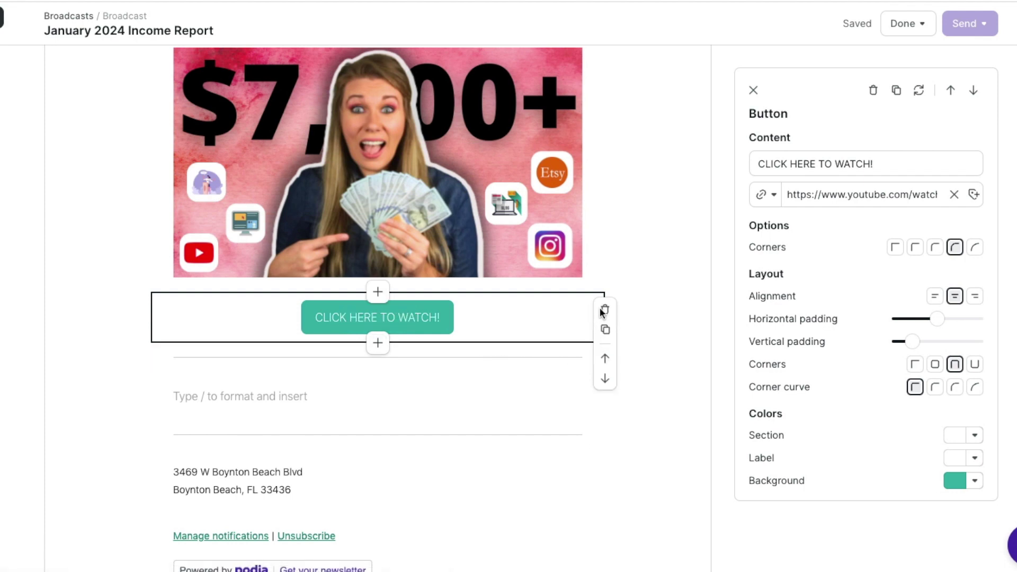
Move the button section above the image and back below it.
left_click(605, 358)
scroll(501, 185, "up", 3)
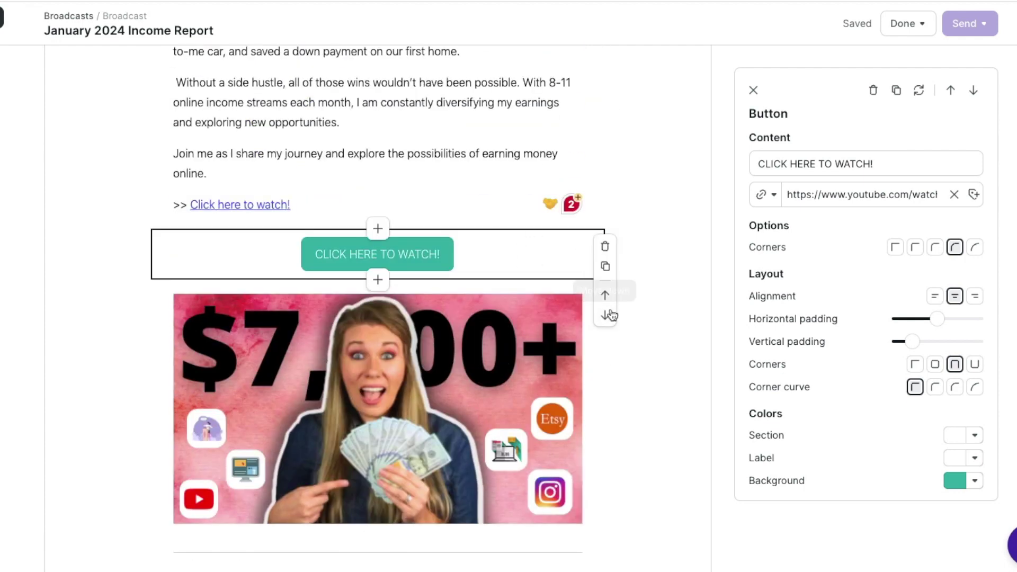
left_click(623, 281)
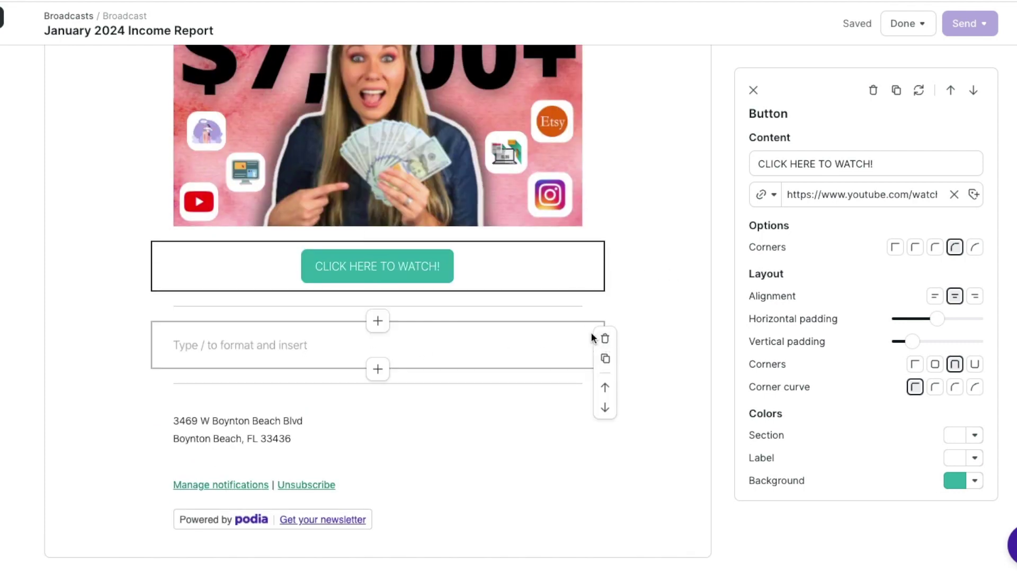
Delete the empty text section and both divider sections between the button and the footer.
left_click(607, 340)
left_click(582, 454)
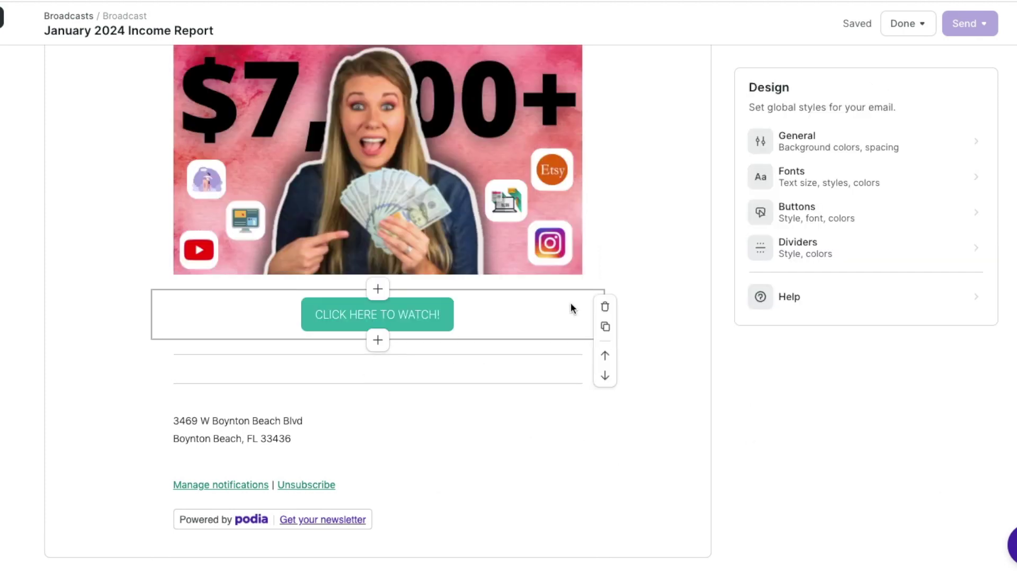
left_click(563, 353)
left_click(605, 358)
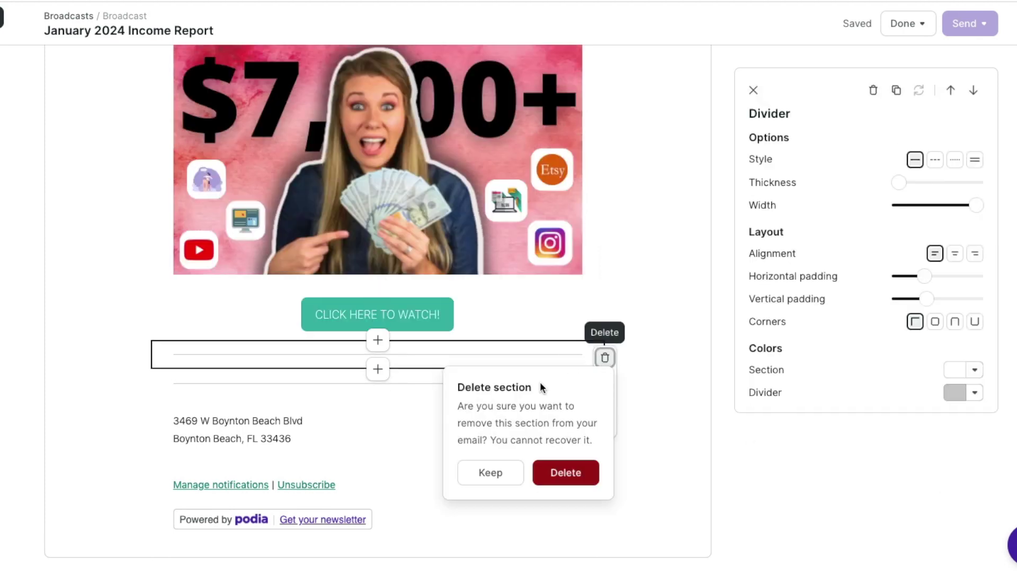
left_click(570, 473)
left_click(603, 392)
left_click(607, 548)
left_click(597, 384)
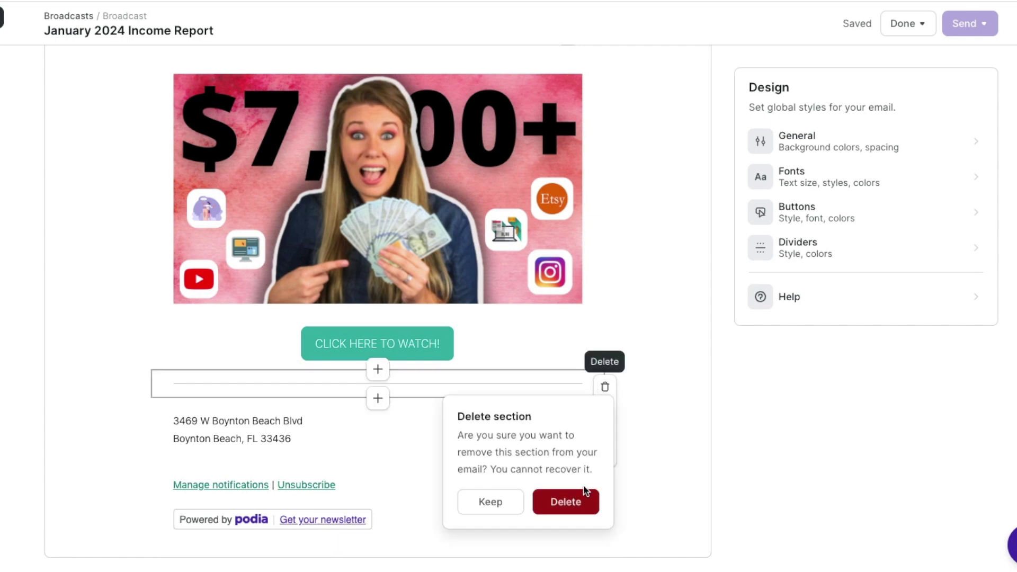
left_click(583, 499)
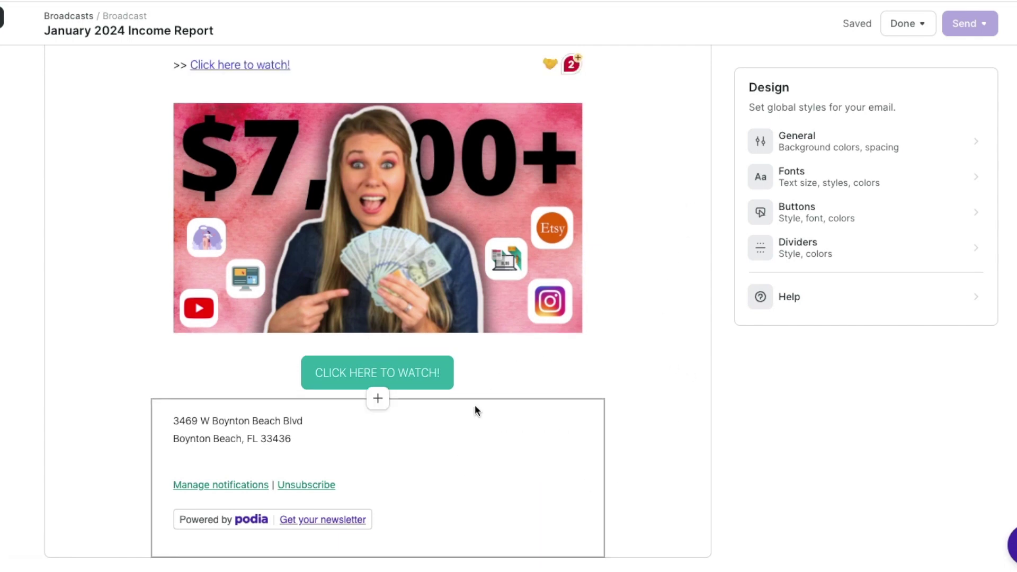
Add a text section below the button reading "You got this!!", the sender's full name, and "Freedom In A Budget | Dreamer To Profitable" on separate lines.
left_click(377, 400)
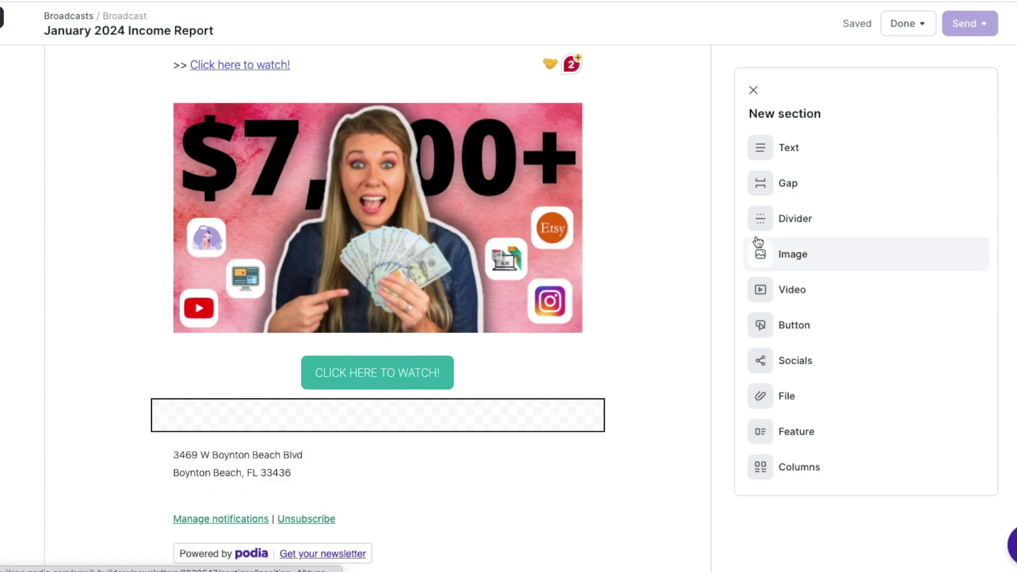
left_click(797, 159)
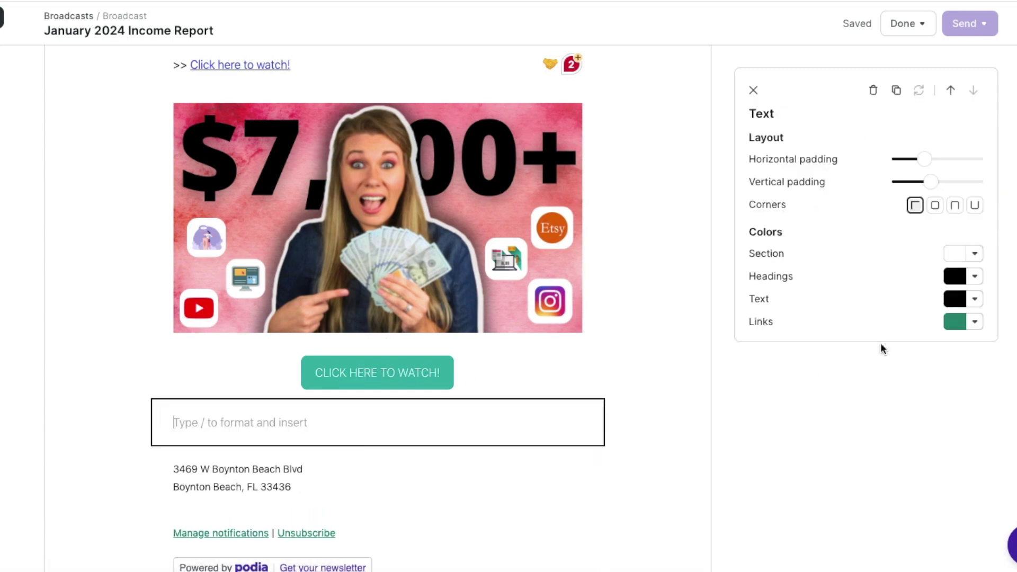
type("Y")
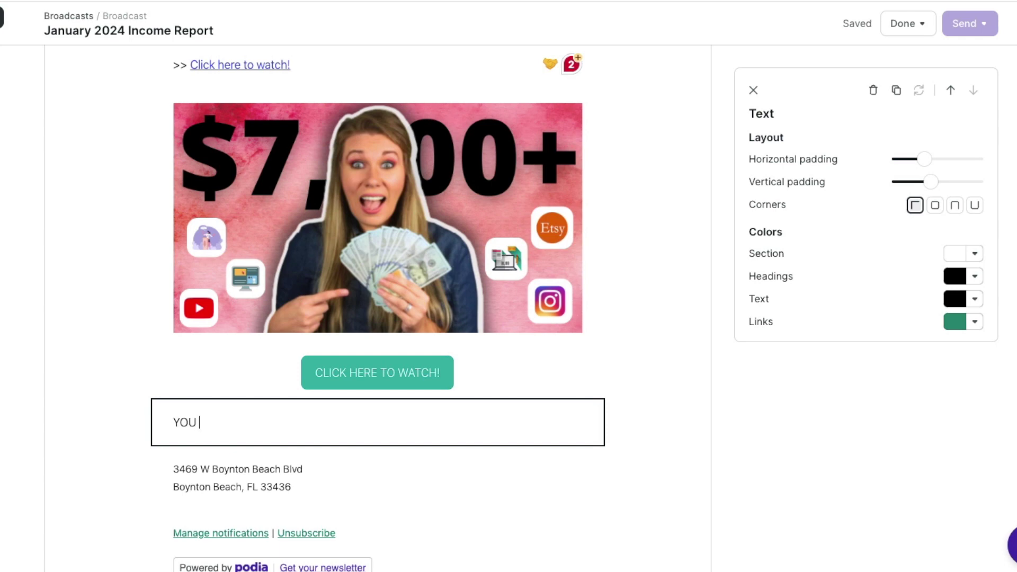
type("ou got this!! Kelly Anne Smith Freedom In A Budget | Dreamer To Profitable")
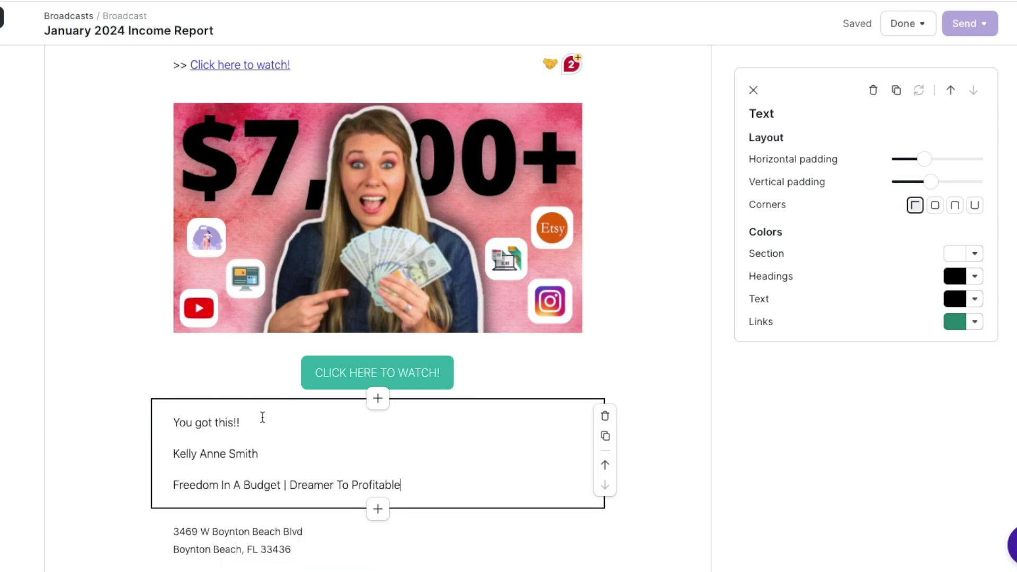
Format the sender's name line in the sign-off as Heading 1.
left_click_drag(286, 464, 173, 457)
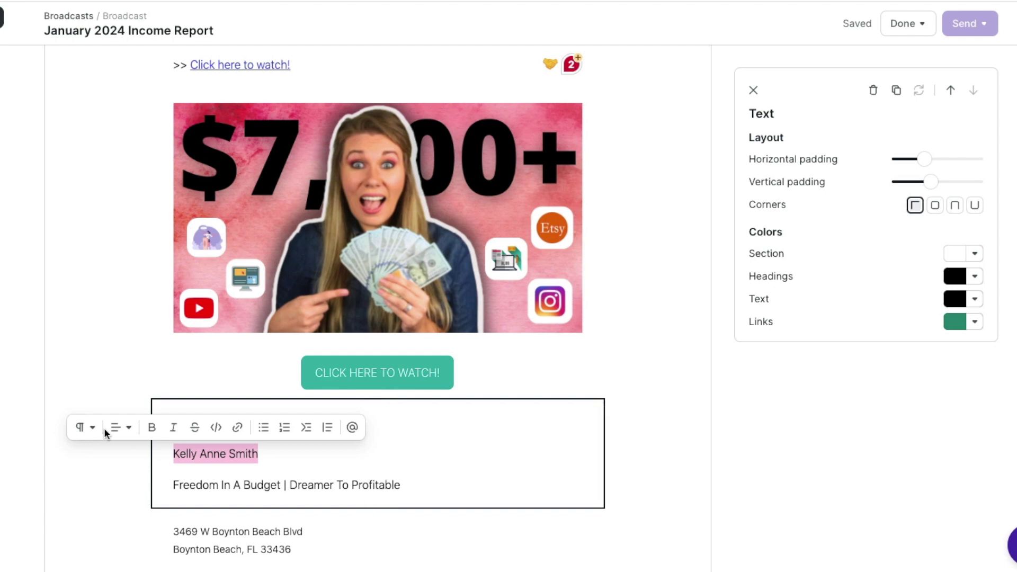
left_click(83, 429)
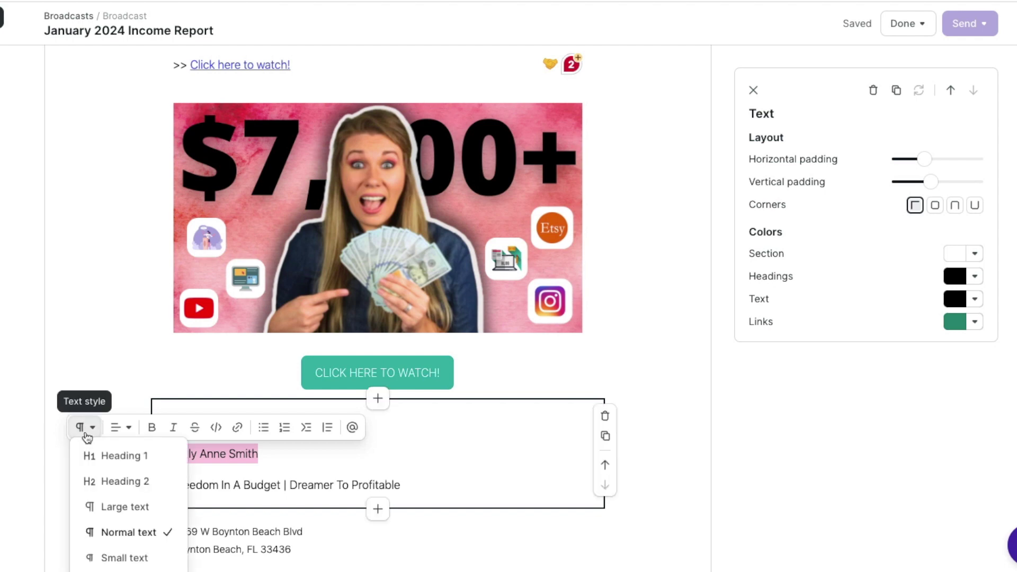
left_click(96, 482)
left_click(101, 433)
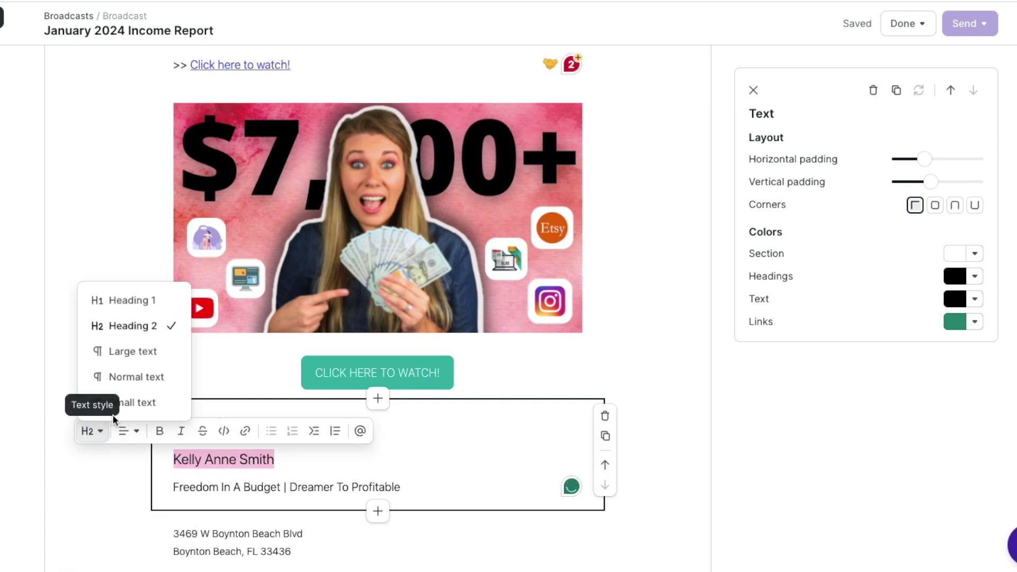
left_click(134, 299)
left_click(106, 433)
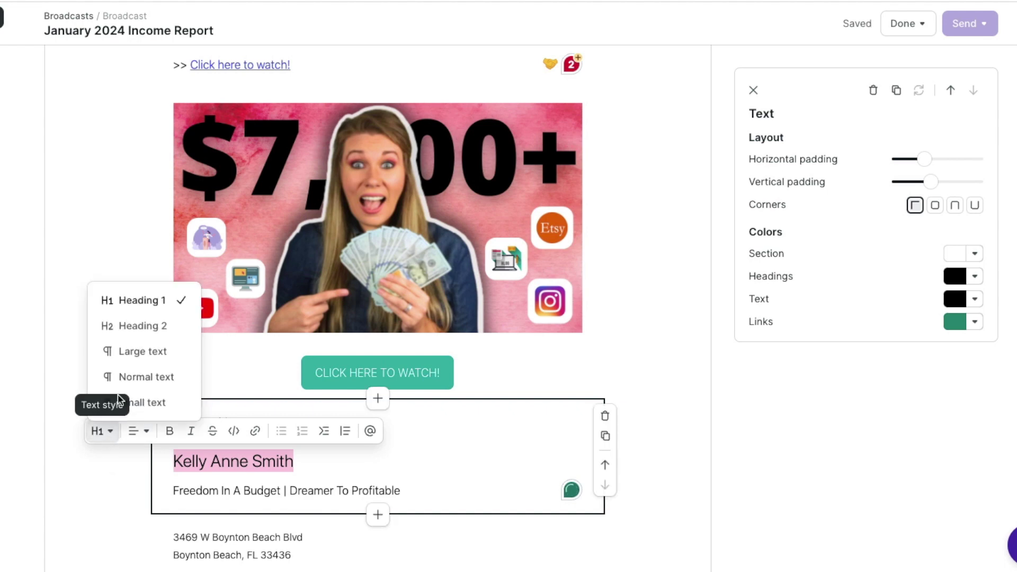
left_click(399, 456)
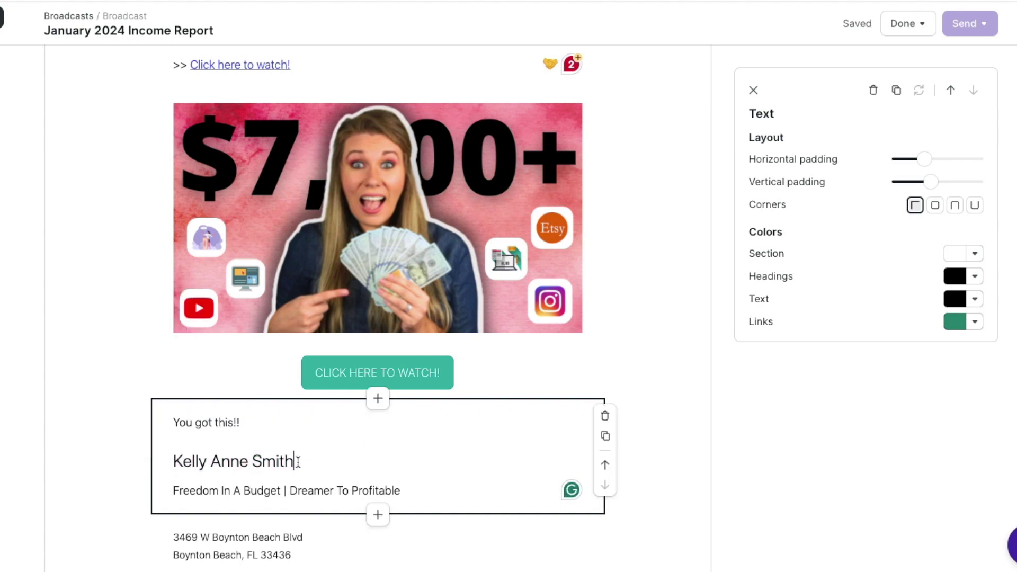
Set the sign-off section's heading color to the Site / Accent 2 teal, 29B7AB.
left_click(975, 277)
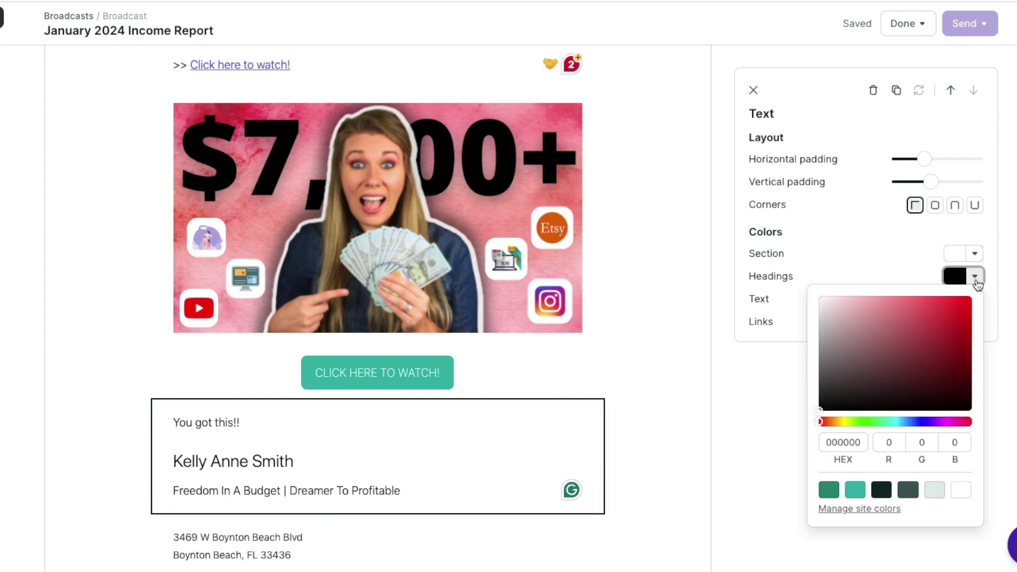
left_click(229, 456)
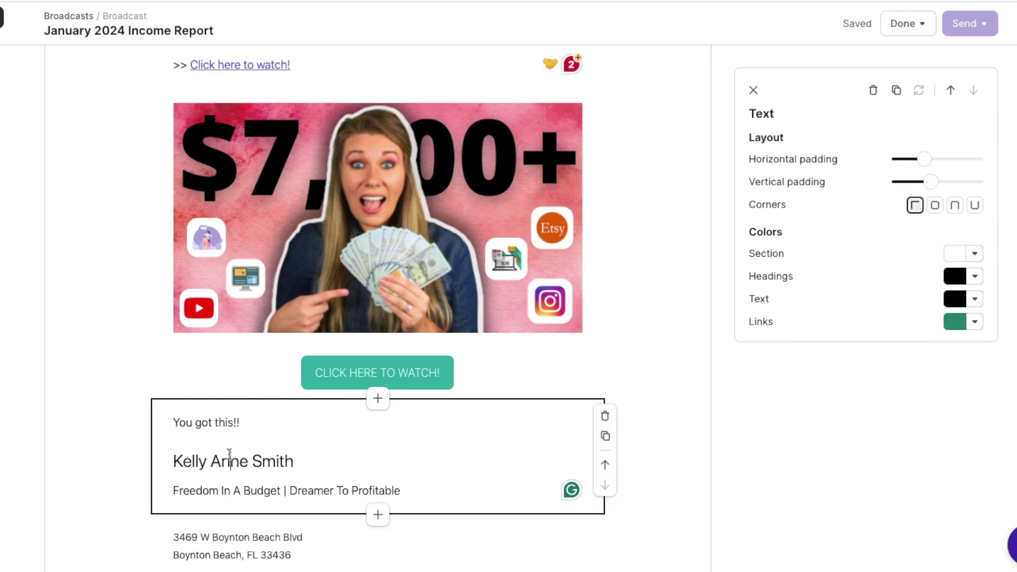
left_click(975, 277)
left_click(946, 422)
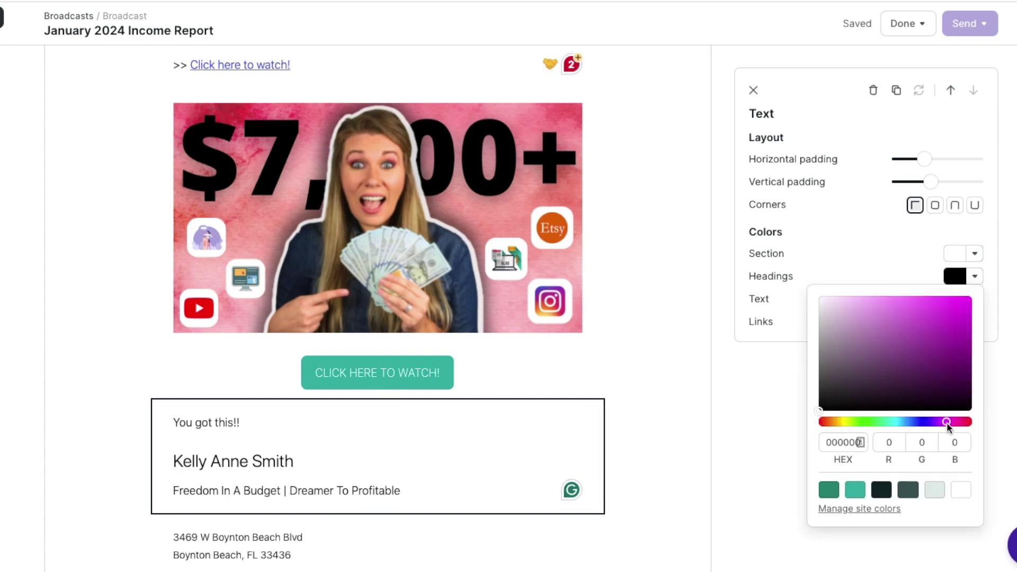
left_click(944, 315)
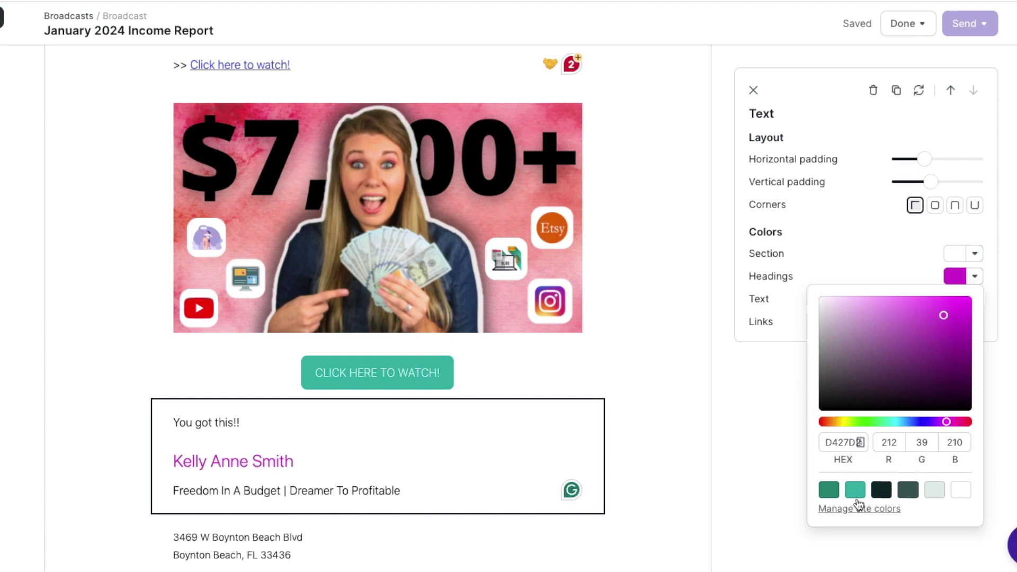
left_click(855, 491)
left_click_drag(299, 468, 171, 467)
Add a gap section below the sign-off with rounded corners and its vertical padding reduced to the minimum.
scroll(477, 345, "down", 2)
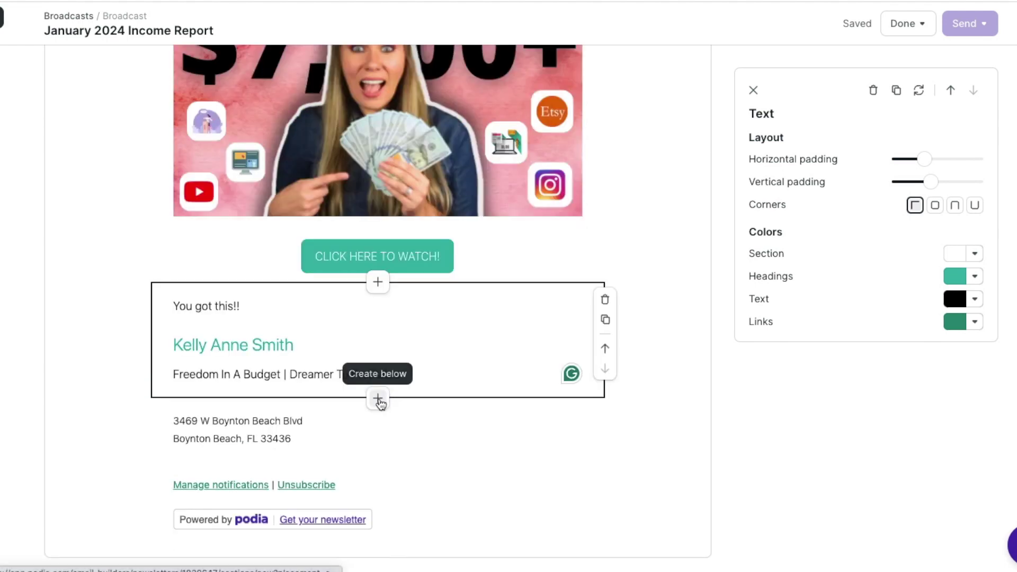
left_click(376, 398)
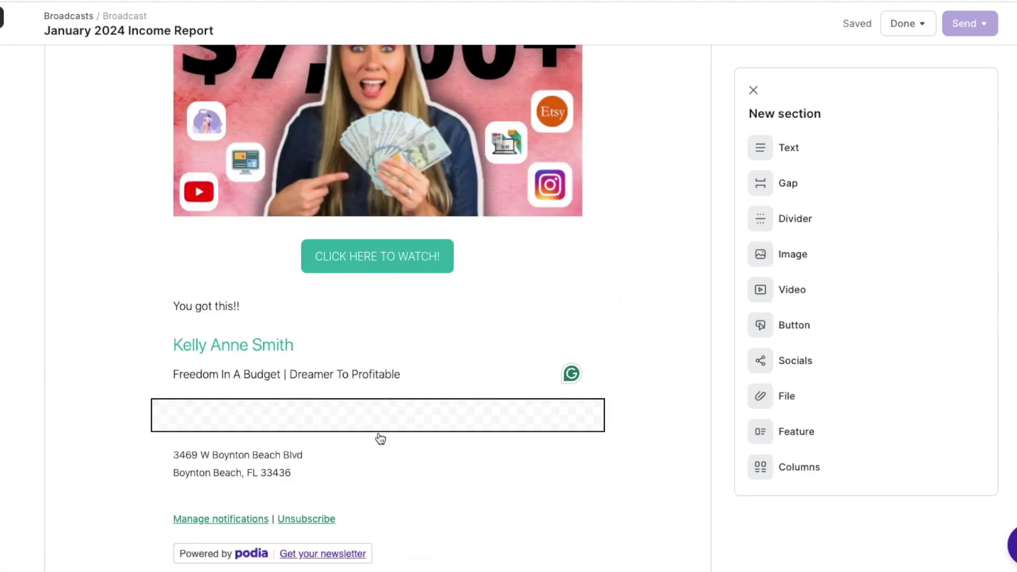
left_click(849, 186)
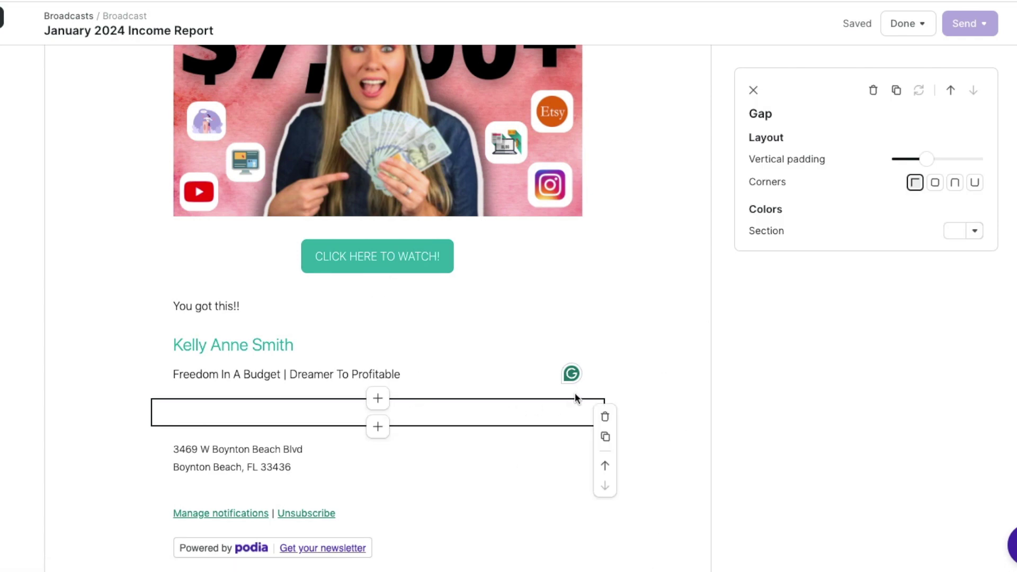
left_click(939, 186)
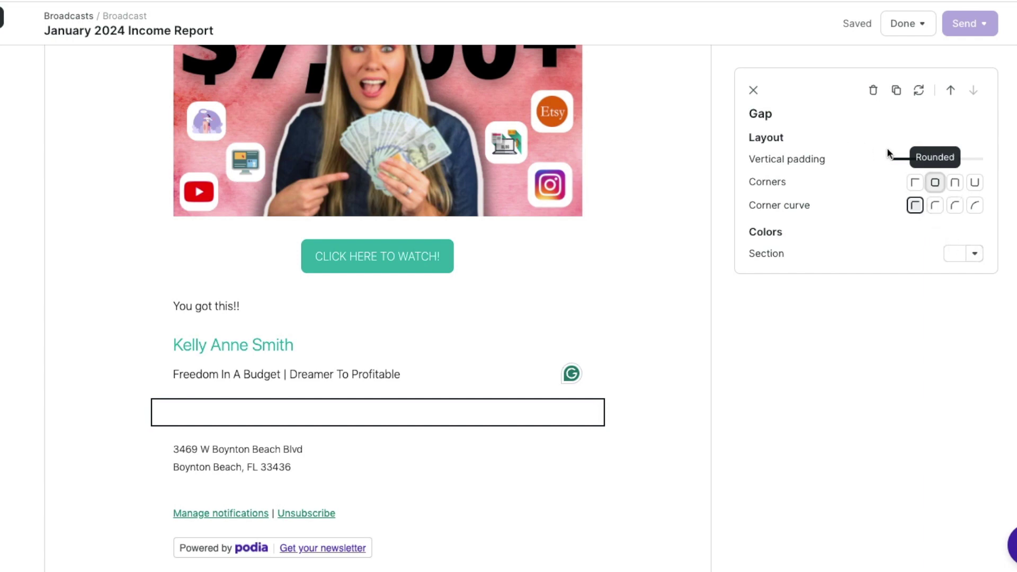
left_click_drag(923, 165, 825, 175)
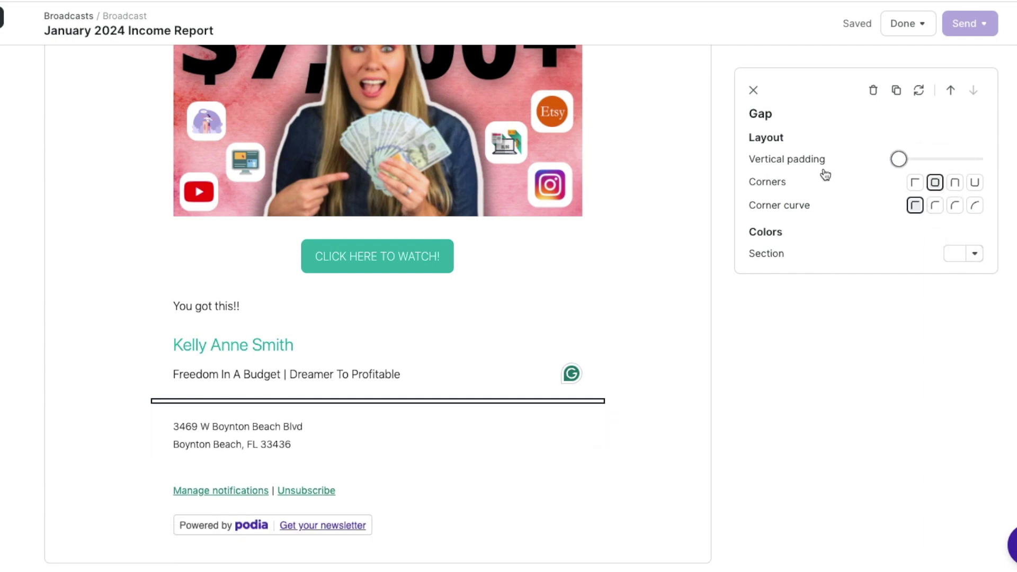
left_click(754, 91)
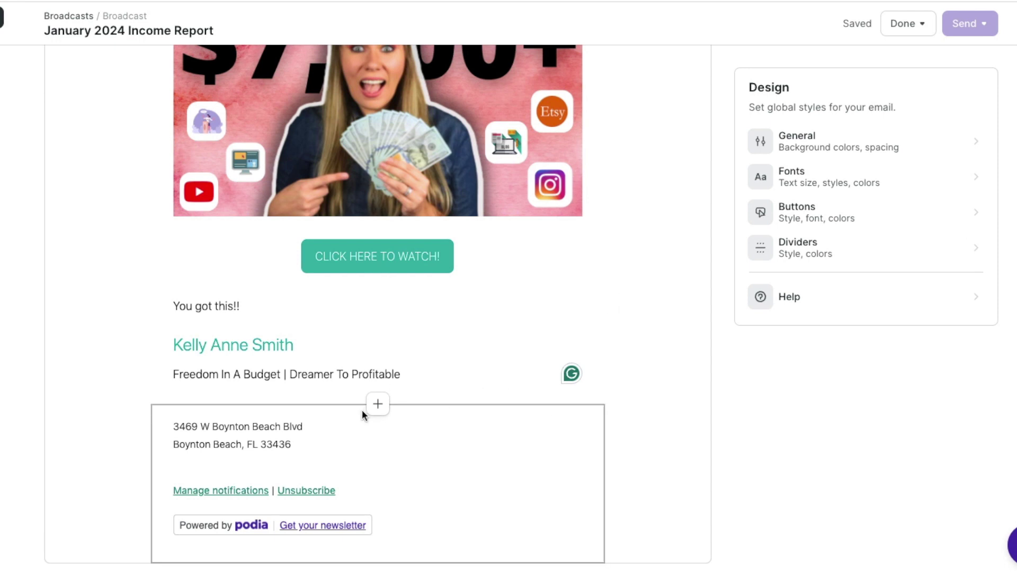
Add a full-width divider section above the footer address and align it to the center.
left_click(431, 407)
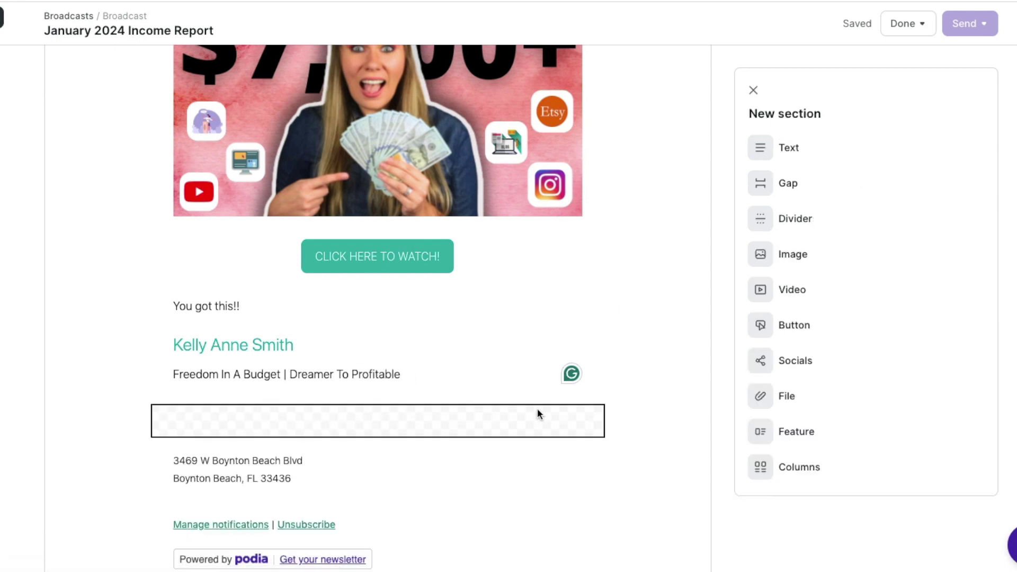
left_click(838, 219)
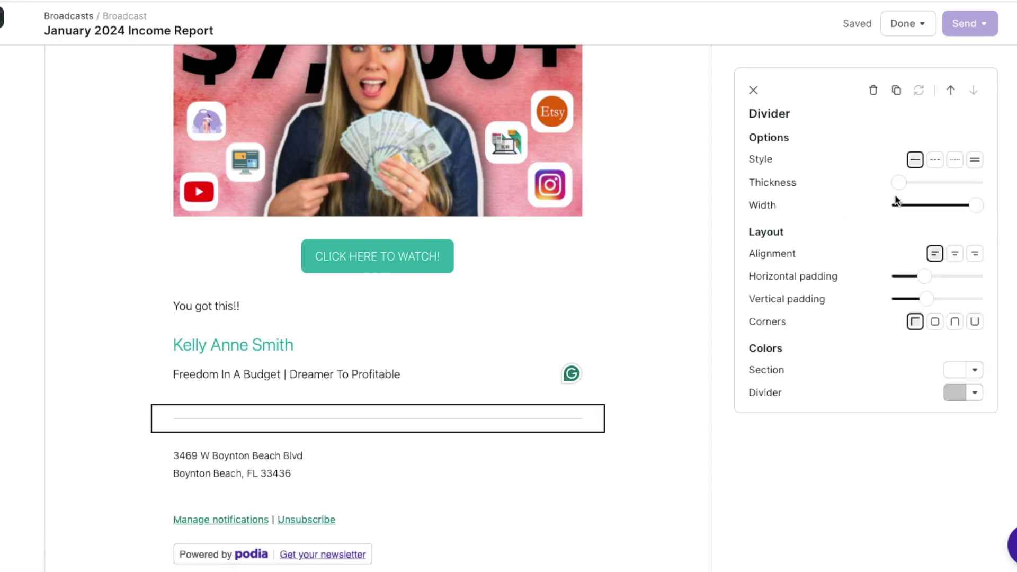
mouse_move(899, 189)
left_mouse_down()
mouse_move(1000, 189)
mouse_move(892, 197)
left_mouse_up()
mouse_move(985, 206)
left_mouse_down()
mouse_move(874, 229)
mouse_move(973, 218)
left_mouse_up()
left_click(958, 255)
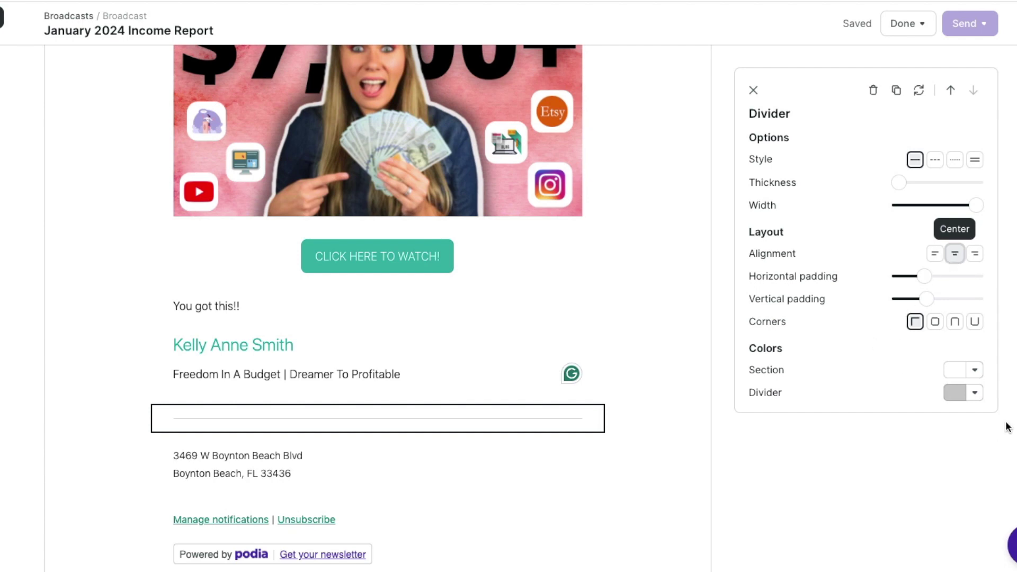
Color the divider with the Site / Accent 2 teal, 29B7AB, and set its style to a double line.
left_click(974, 393)
left_click(855, 347)
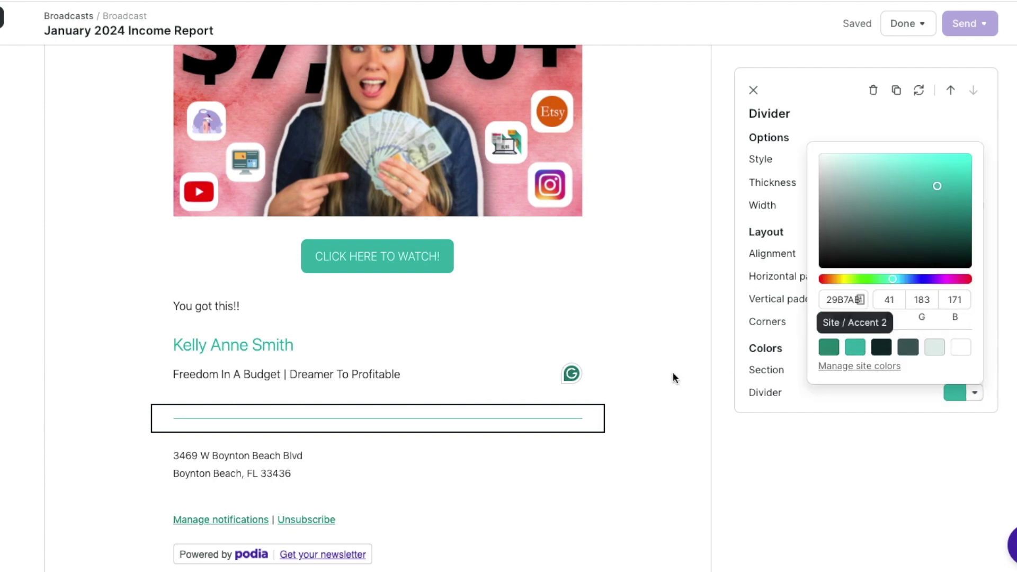
left_click(729, 442)
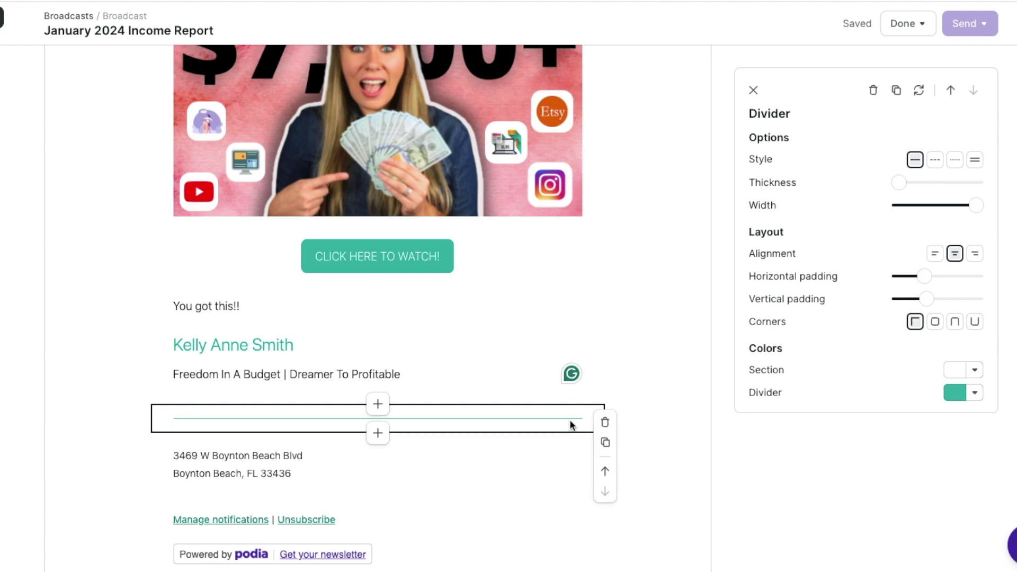
left_click(935, 162)
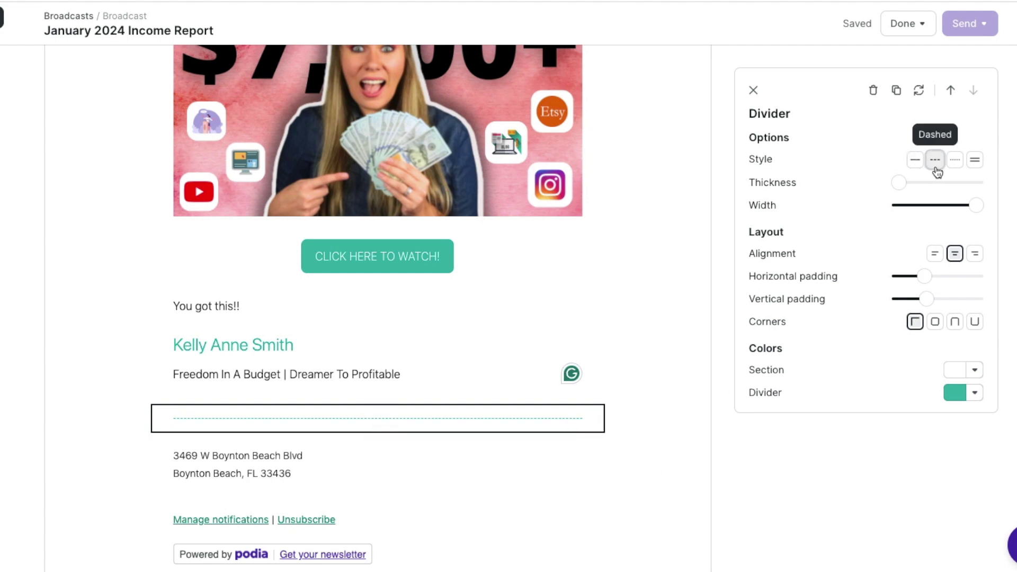
left_click(976, 160)
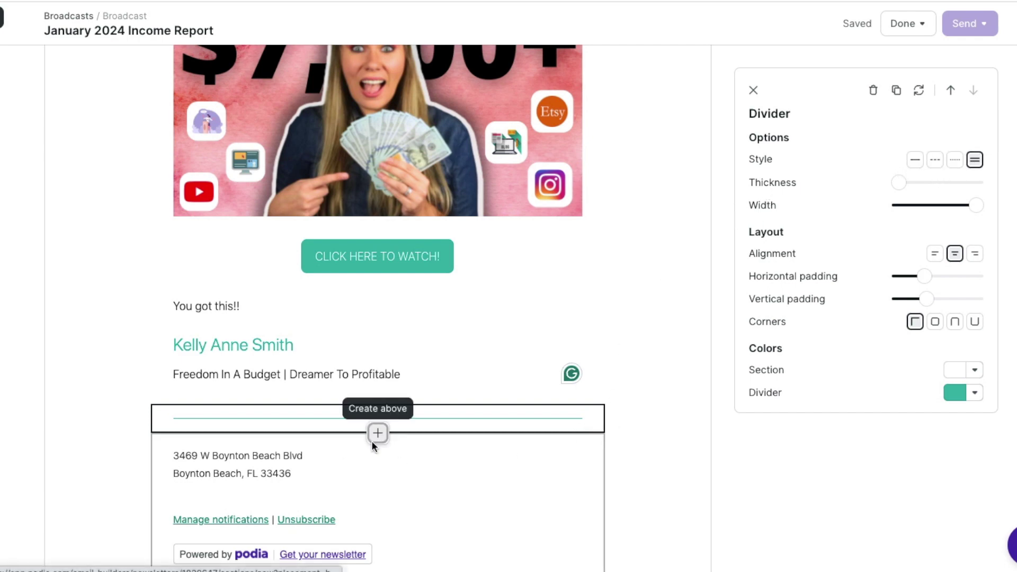
Add a video section between the divider and the footer, using the copied YouTube video URL.
left_click(377, 435)
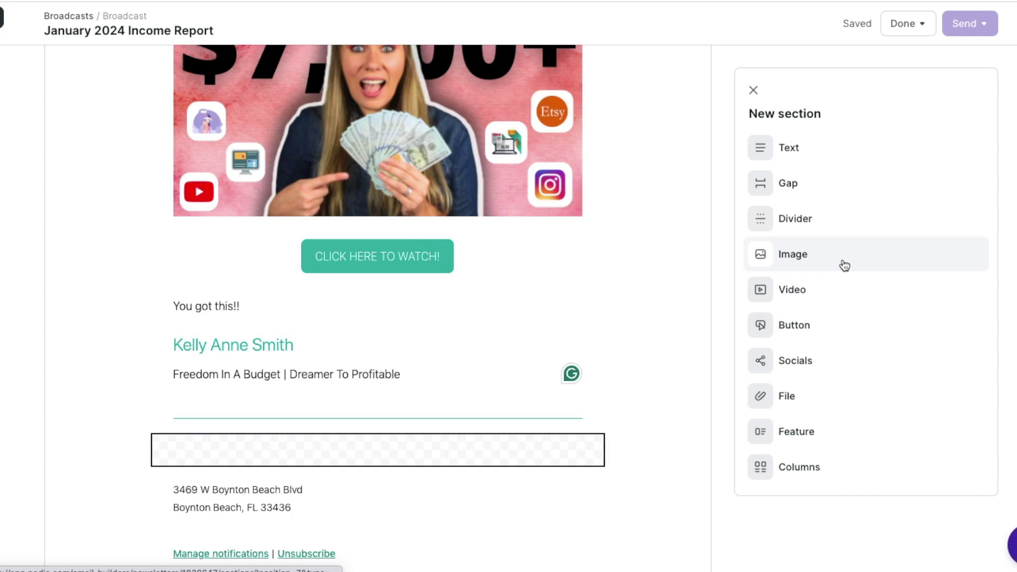
left_click(857, 294)
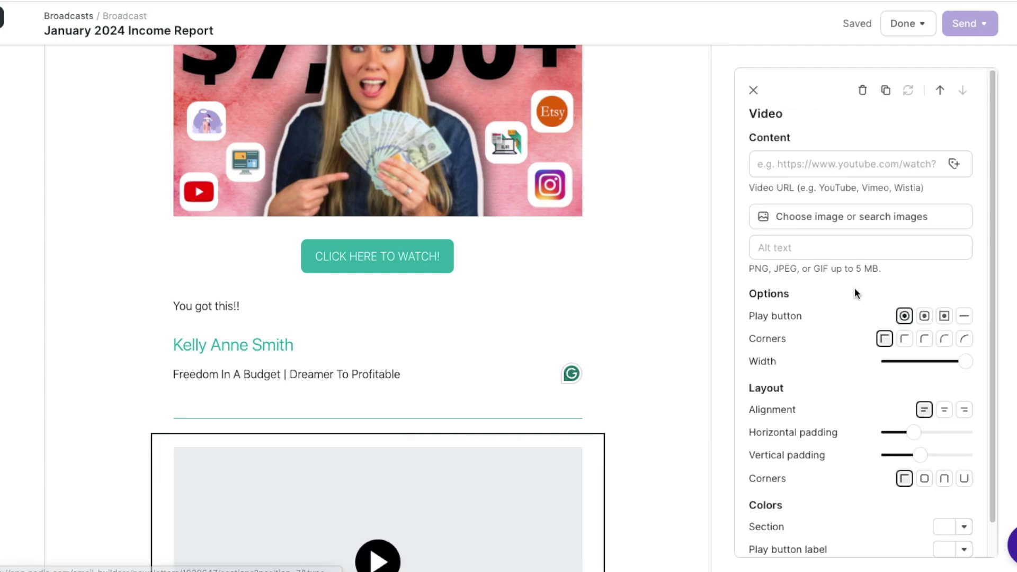
scroll(329, 379, "up", 10)
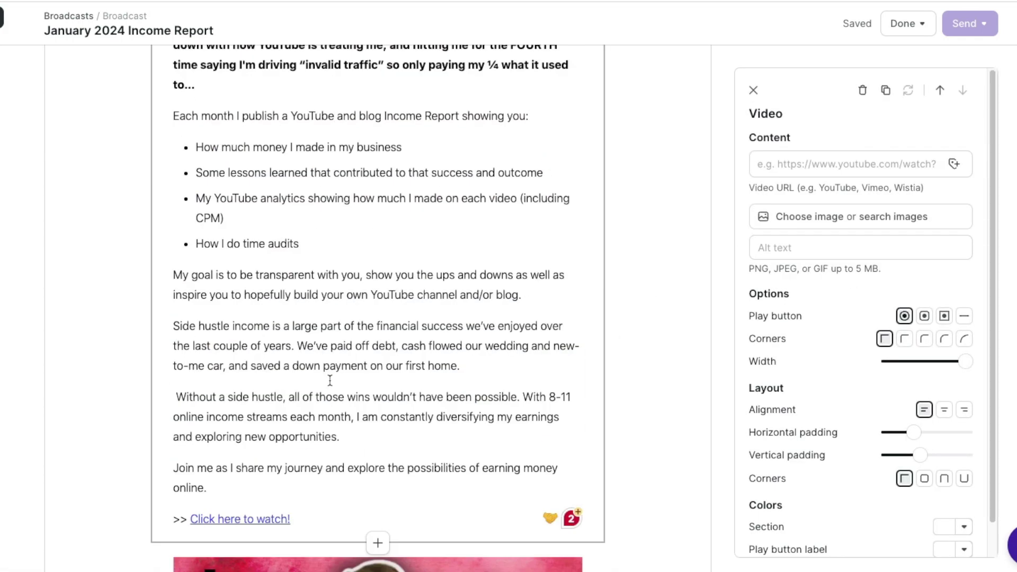
scroll(330, 379, "down", 6)
scroll(419, 326, "down", 6)
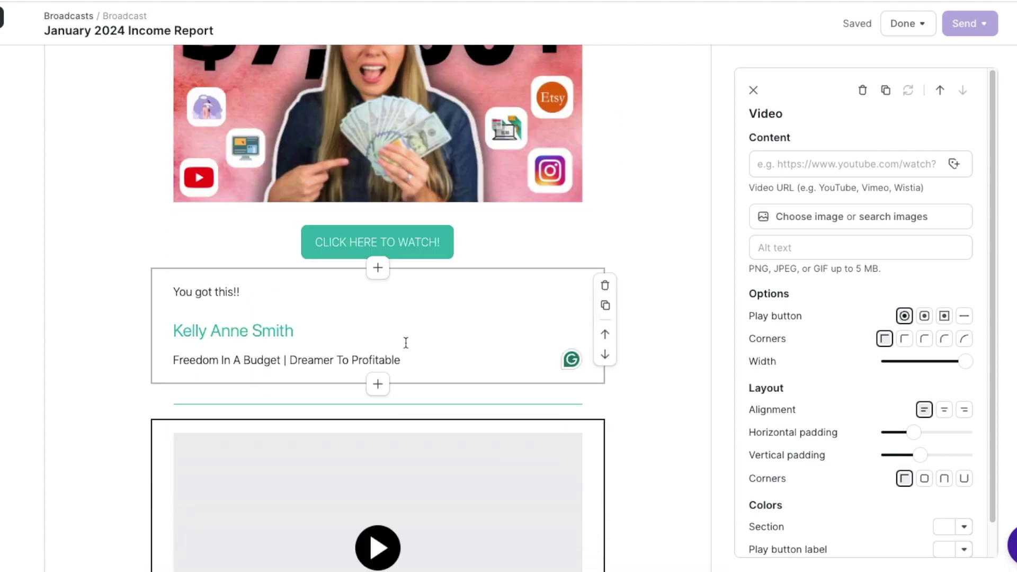
scroll(582, 428, "down", 4)
key("ctrl+v")
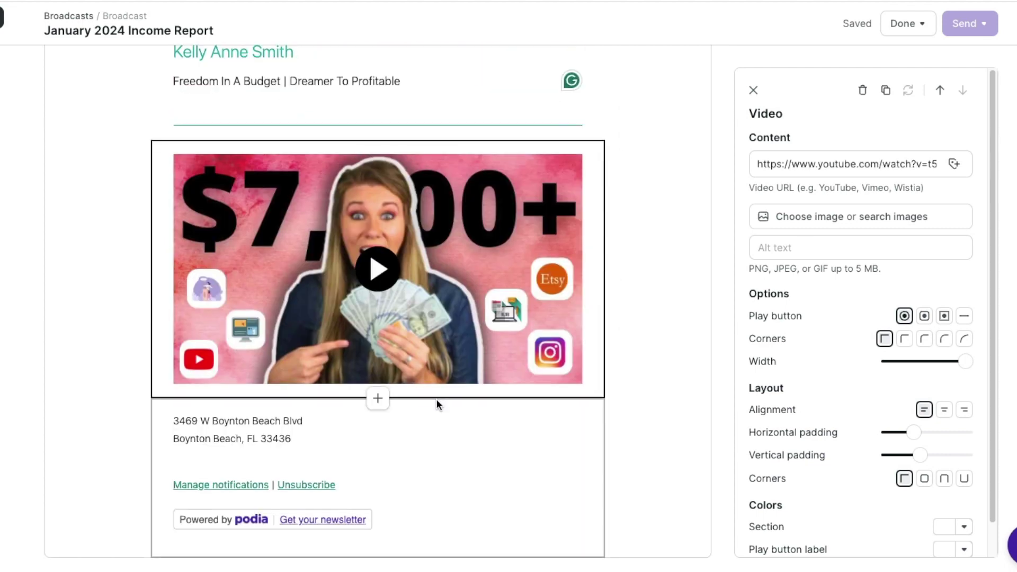
Compare the video section with the linked image above the button, and delete the video section.
scroll(436, 399, "up", 1)
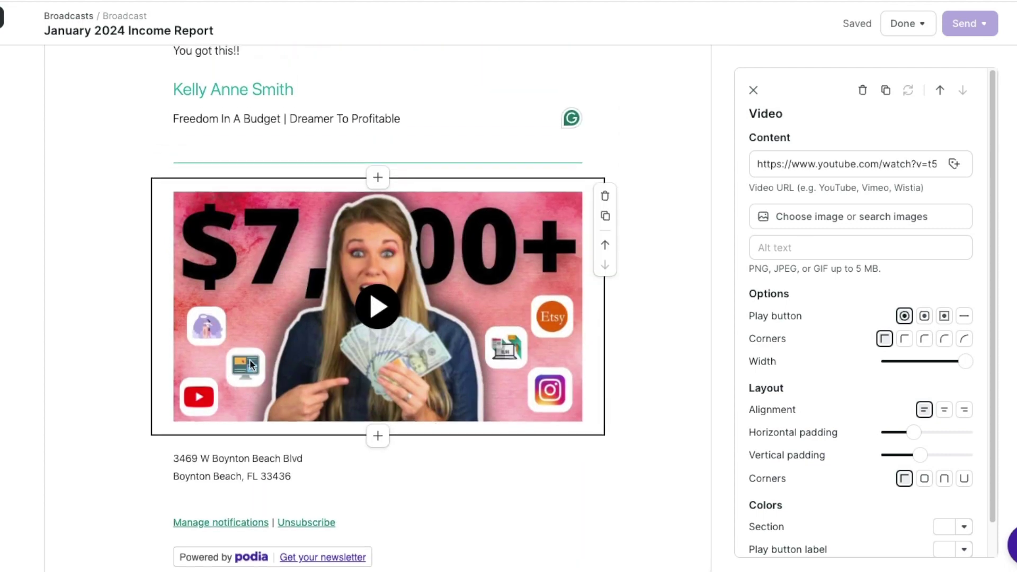
scroll(477, 312, "up", 3)
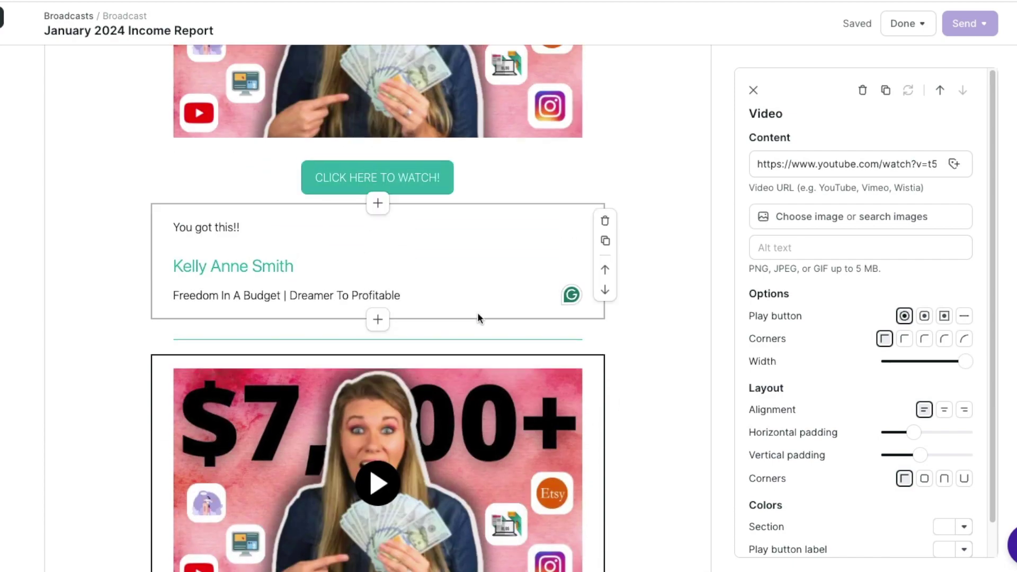
scroll(478, 316, "down", 4)
scroll(478, 315, "up", 6)
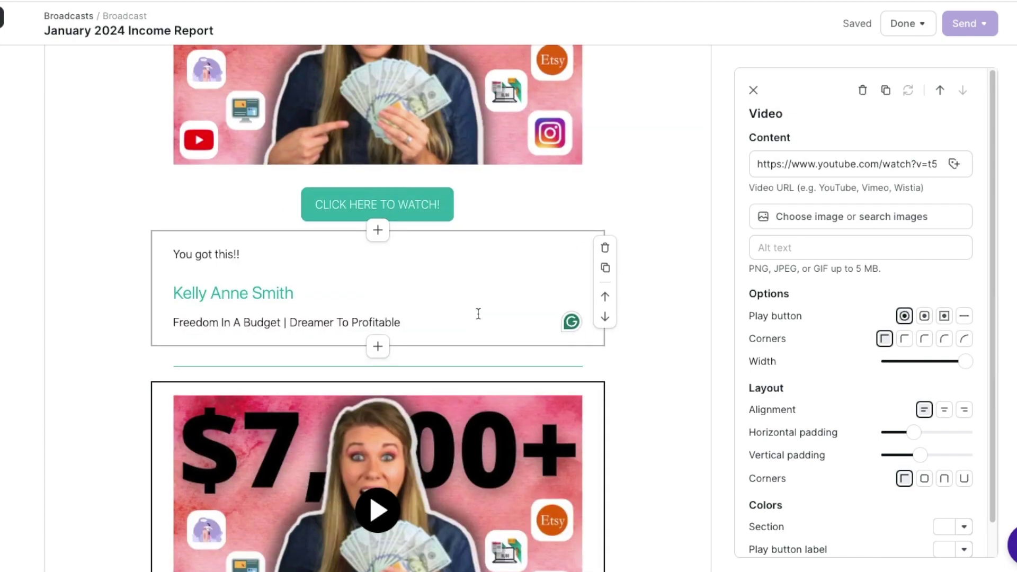
scroll(478, 315, "up", 4)
scroll(479, 315, "down", 4)
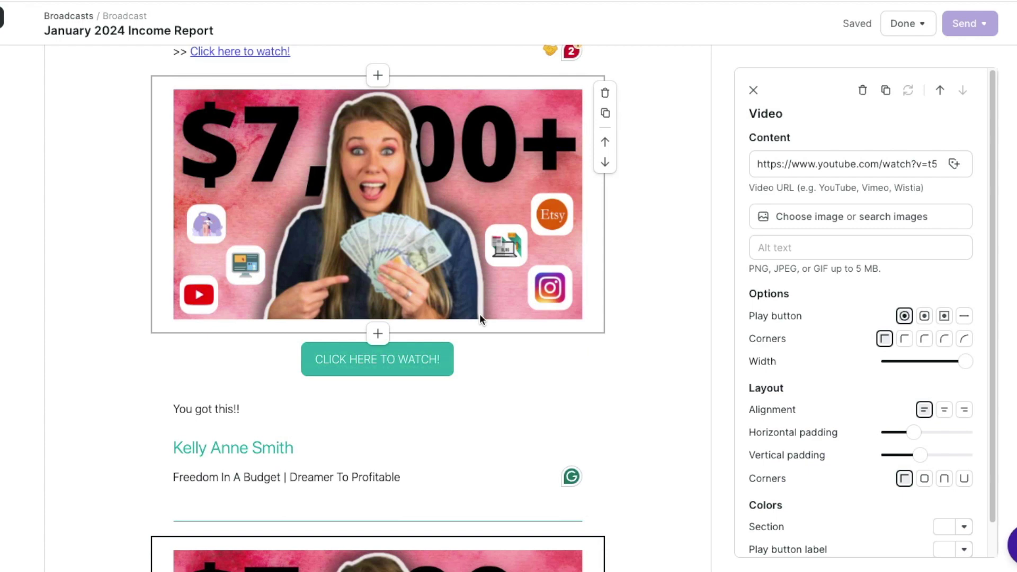
scroll(480, 444, "down", 6)
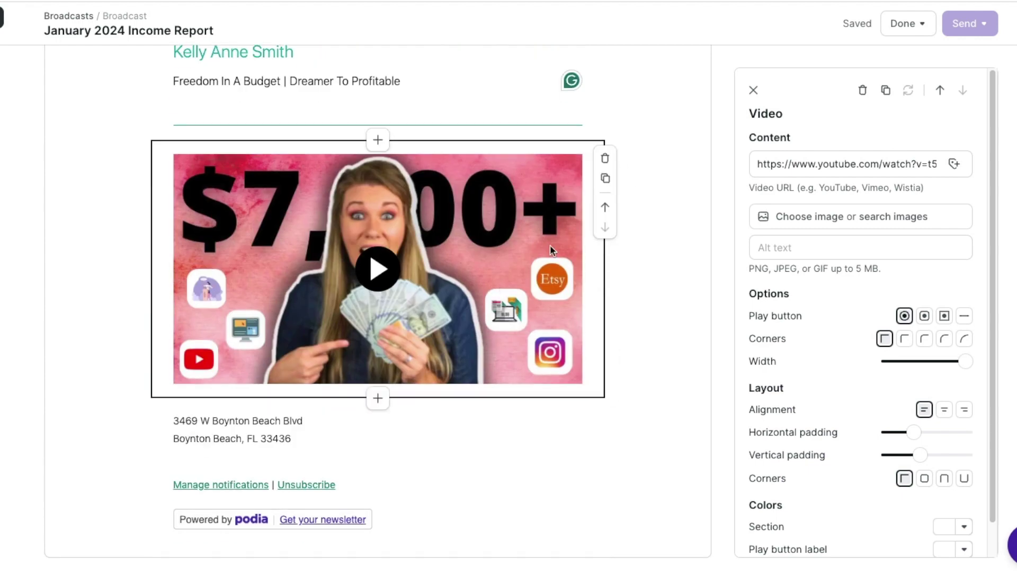
left_click(605, 158)
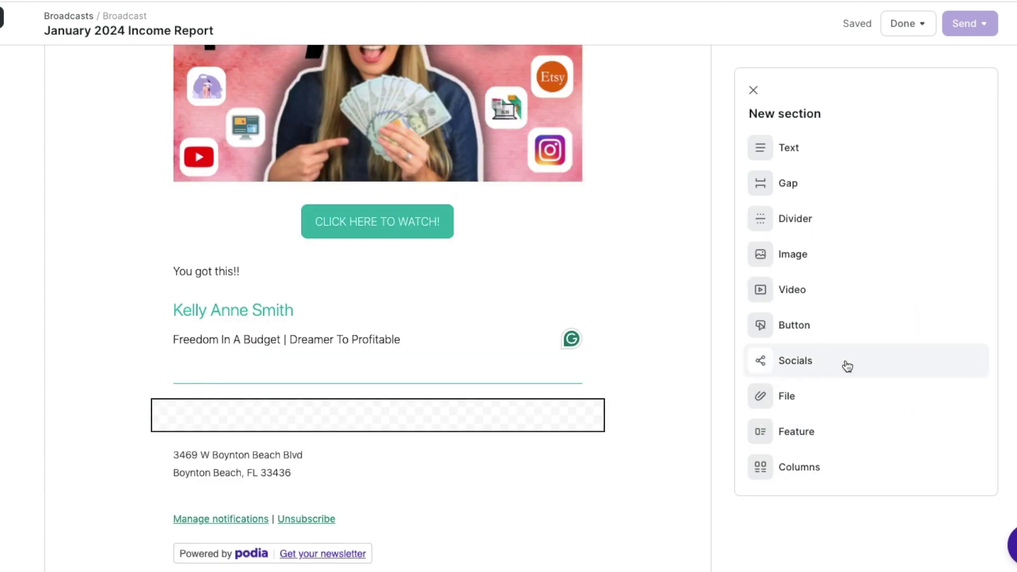
left_click(847, 367)
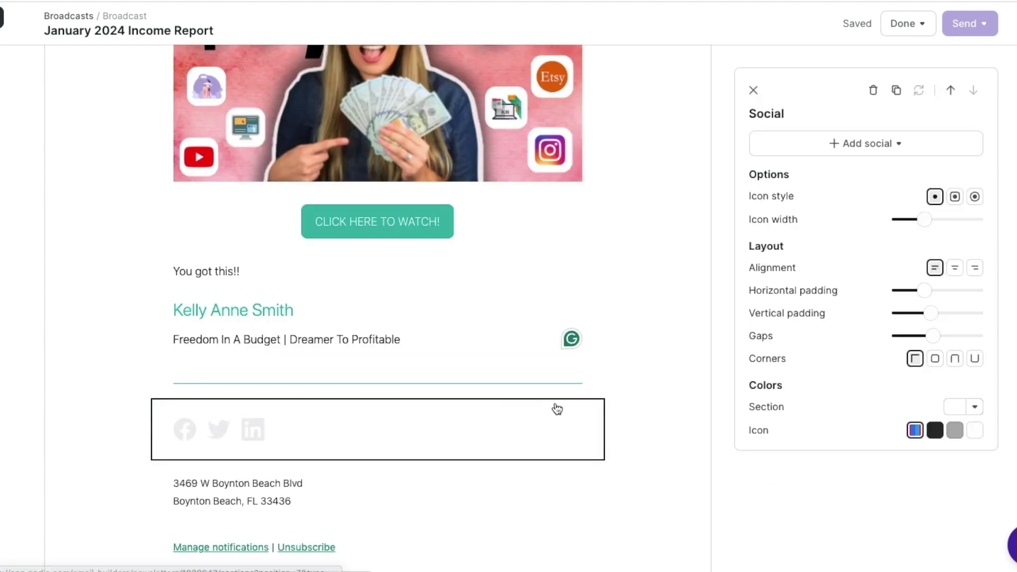
left_click(955, 267)
left_click(895, 144)
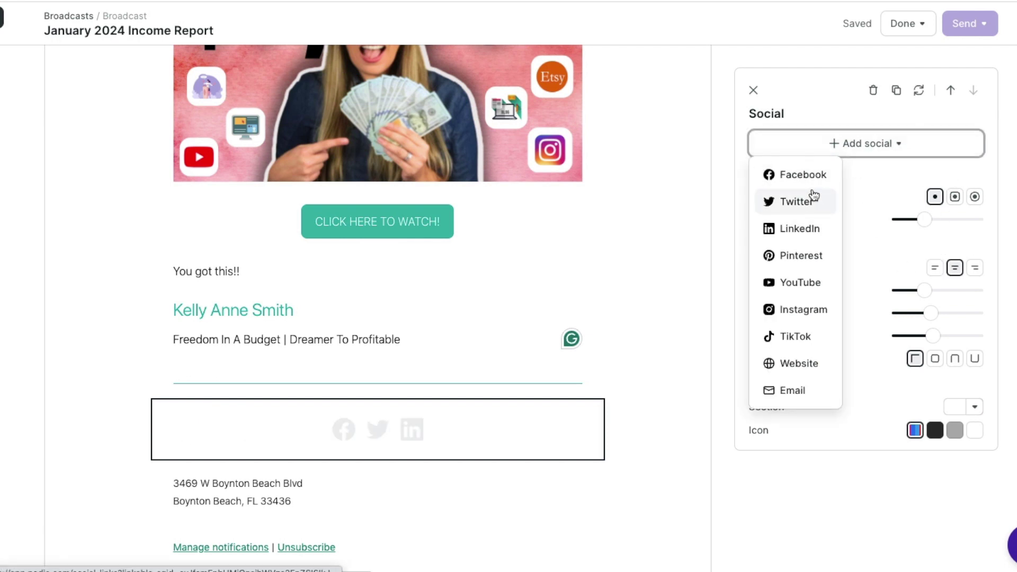
left_click(796, 309)
left_click(823, 146)
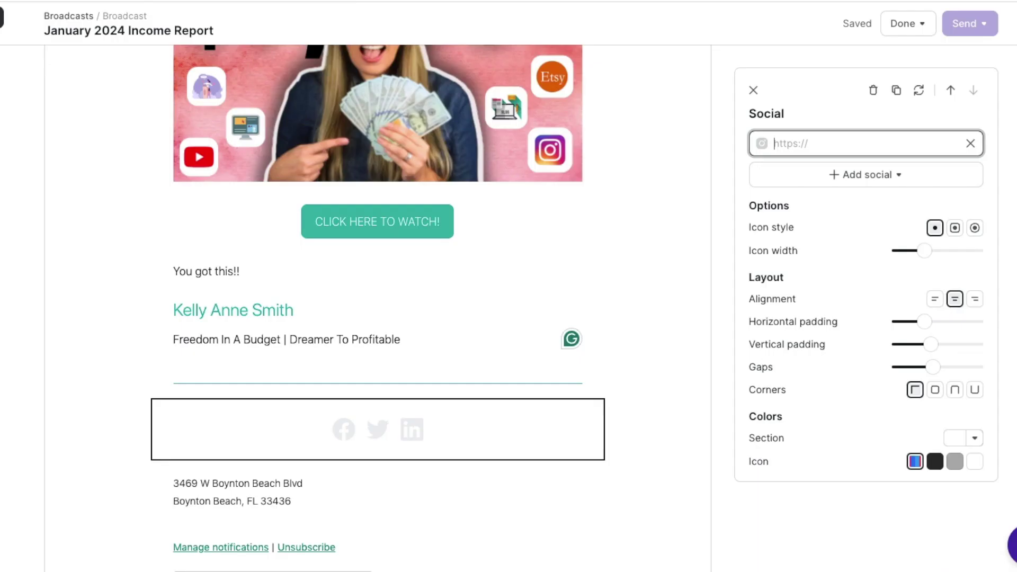
type("https://www.instagram.com/freedominabudget")
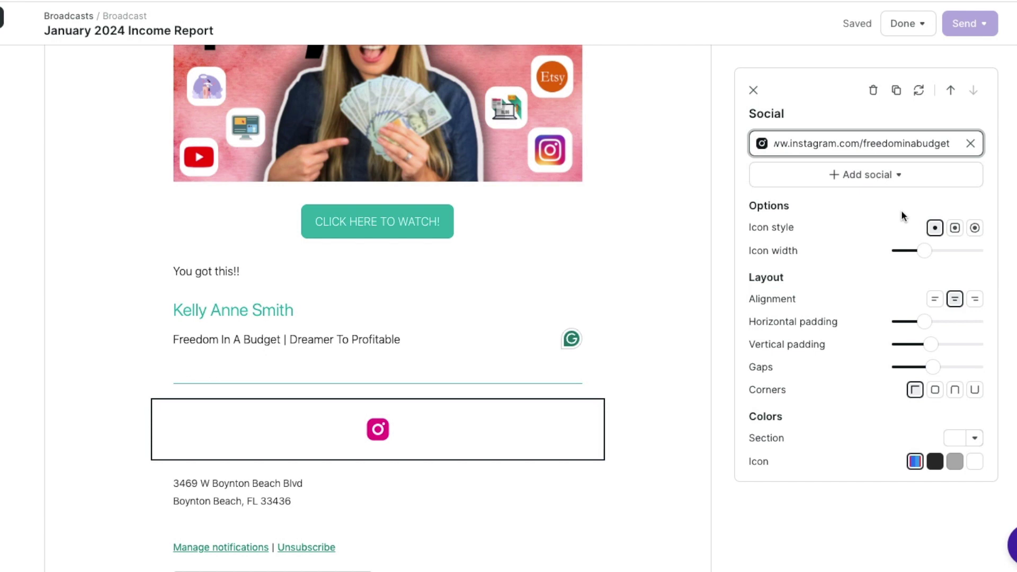
left_click(918, 174)
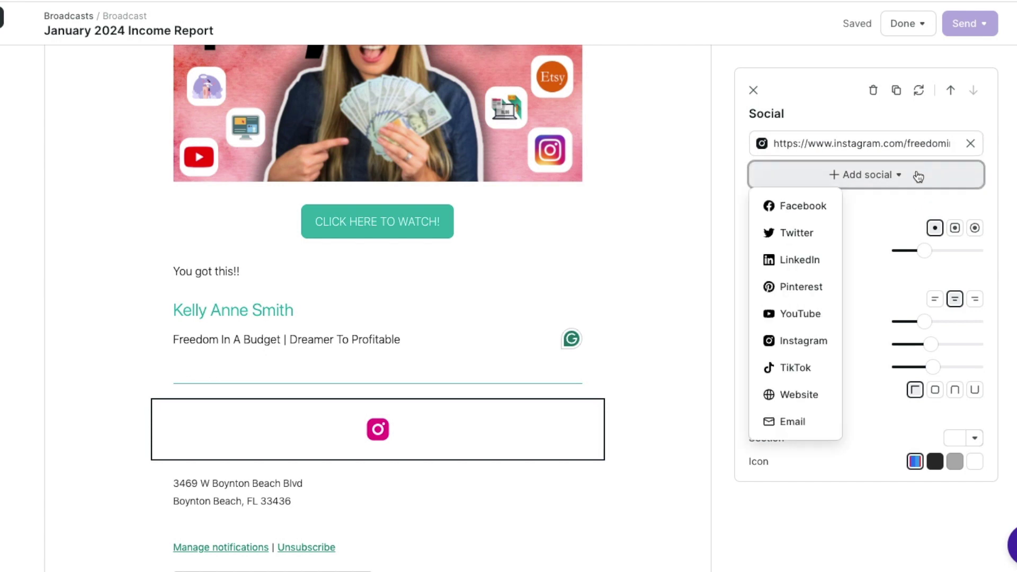
left_click(811, 316)
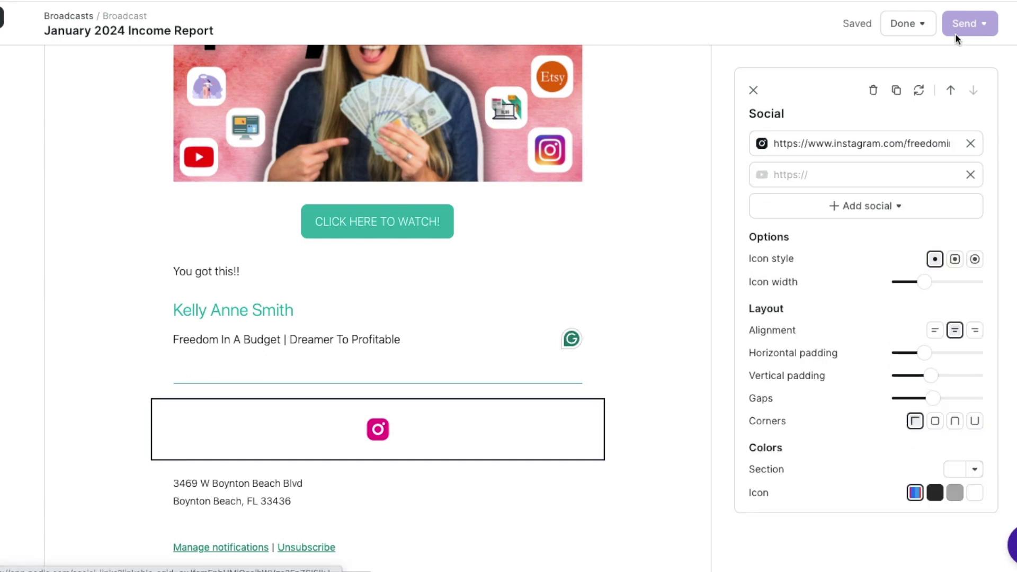
type("https://www.youtube.com/channel/UCgqa0Z6xf-64h5883N7n6_g")
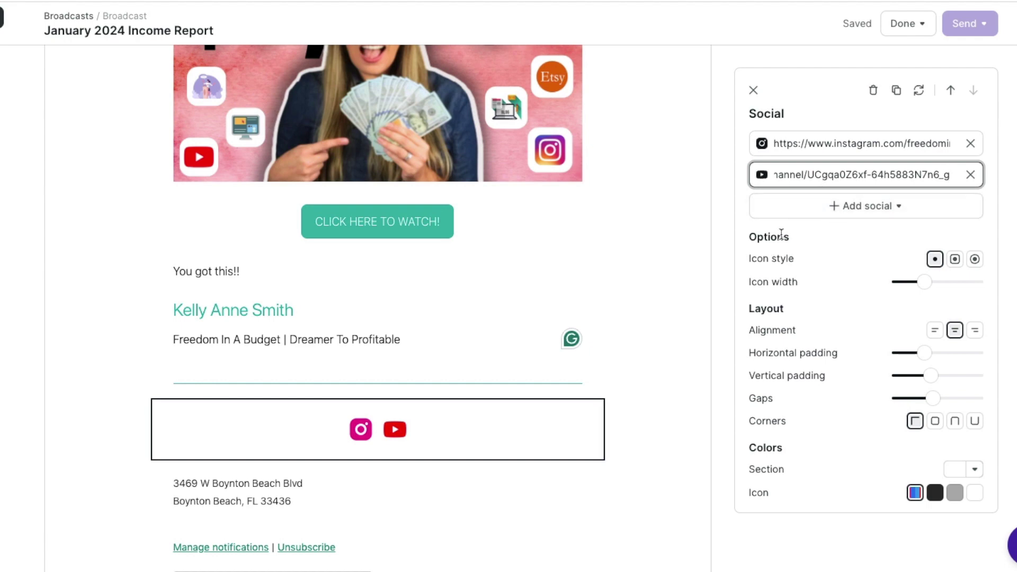
left_click(866, 206)
left_click(784, 231)
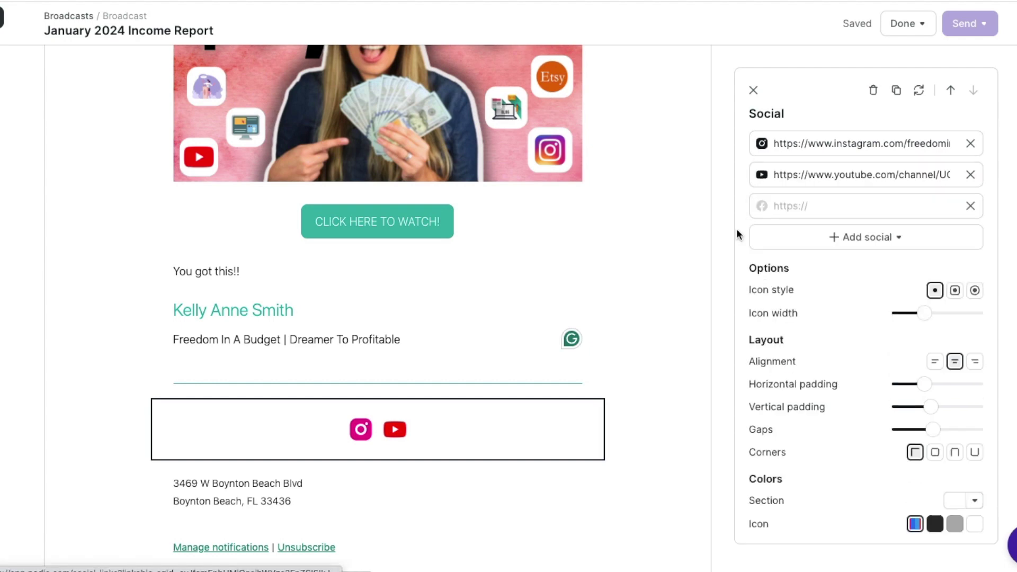
left_click(852, 205)
type("https://www.facebook.com/FreedomInABudget")
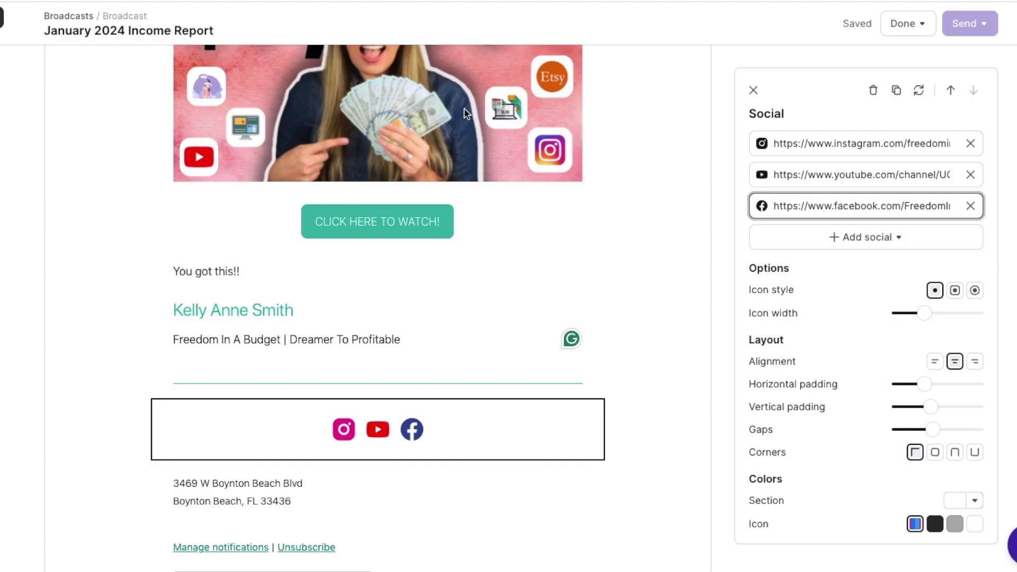
left_click(835, 244)
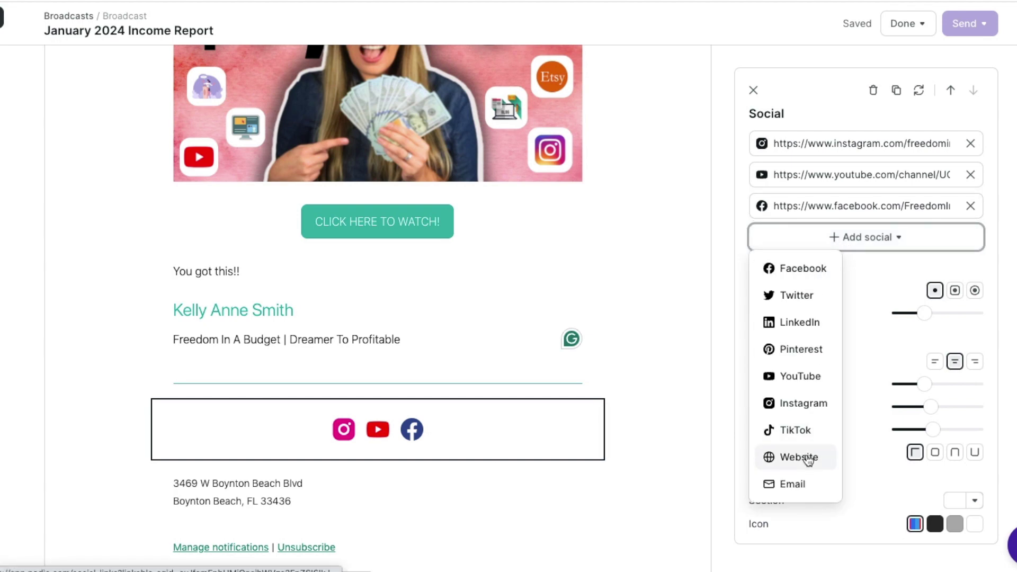
left_click(805, 457)
left_click(822, 242)
type("https://freedominabudget.com/")
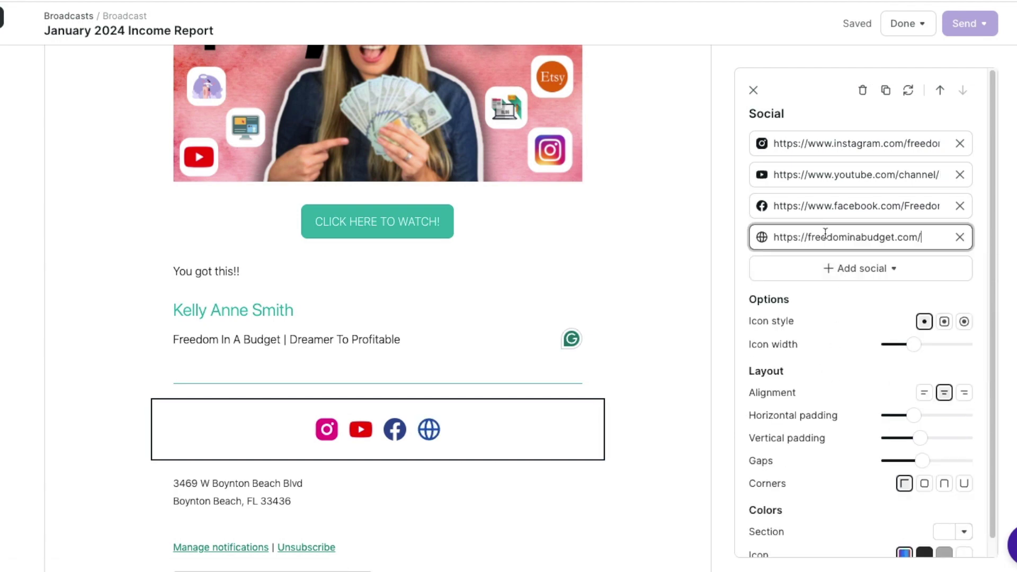
left_click(670, 371)
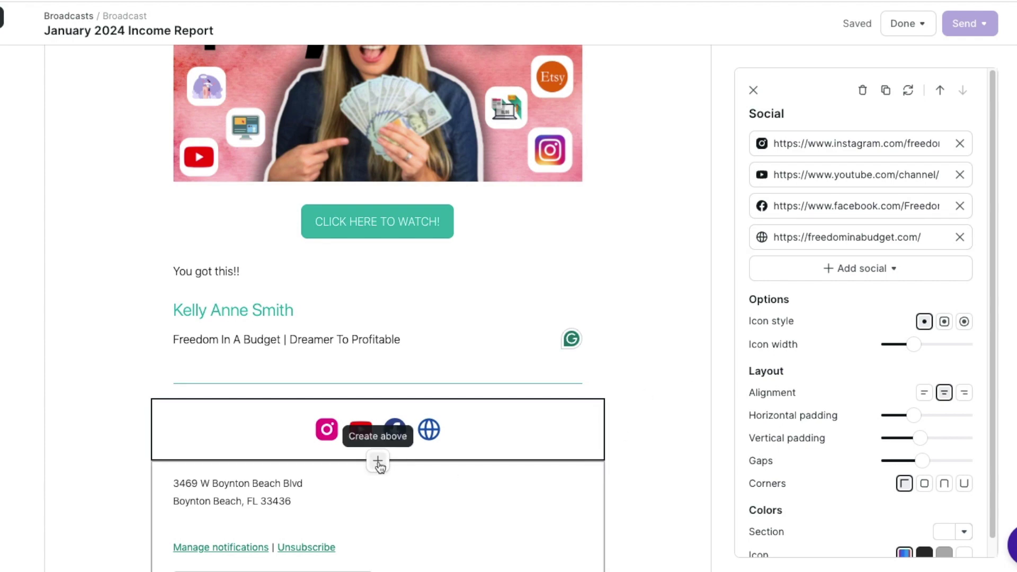
Add a file section between the social icons and the footer, and upload the "How Much I Made ONLINE in January 2024" PNG from Downloads.
left_click(378, 460)
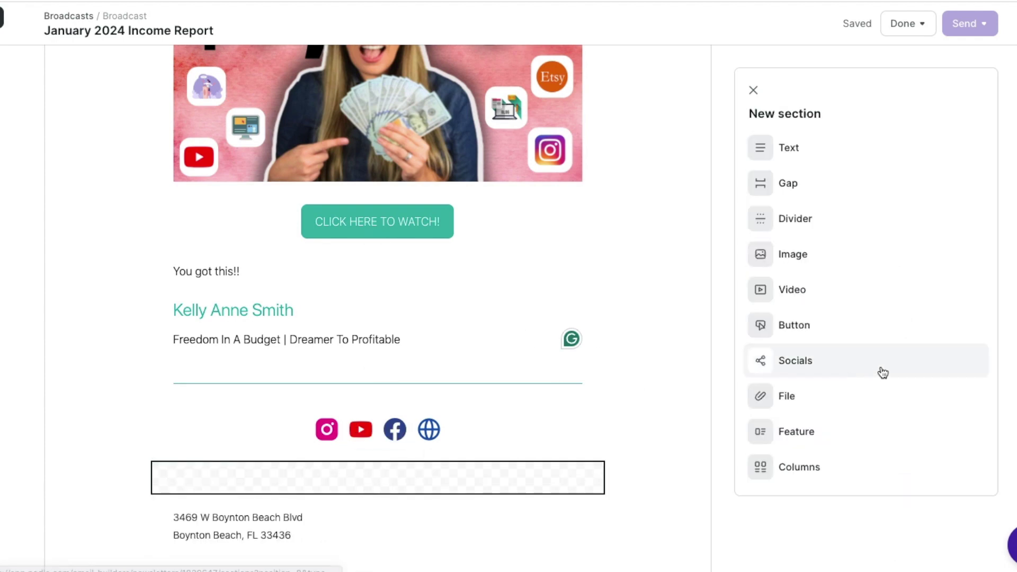
left_click(879, 399)
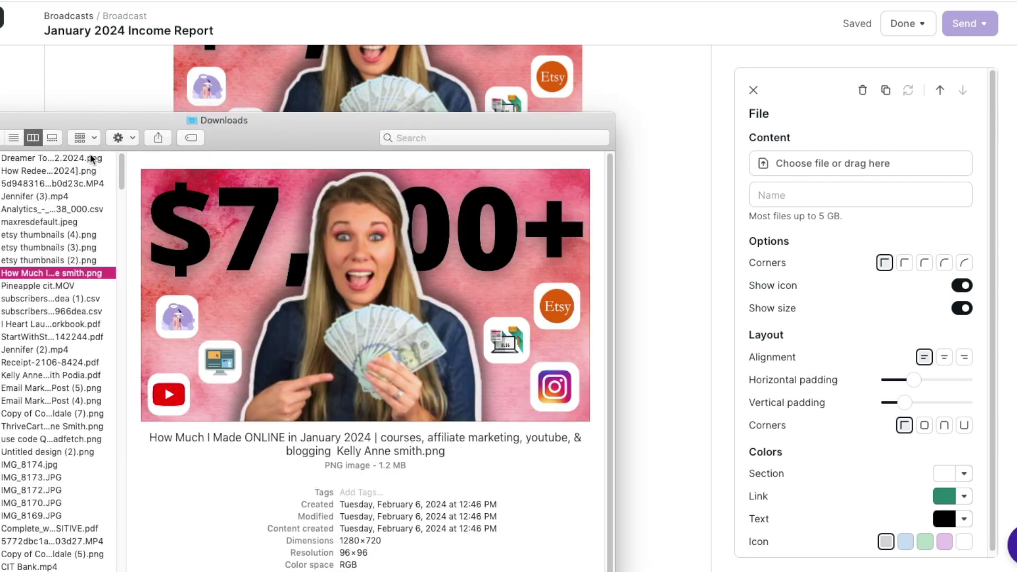
left_click_drag(30, 271, 831, 166)
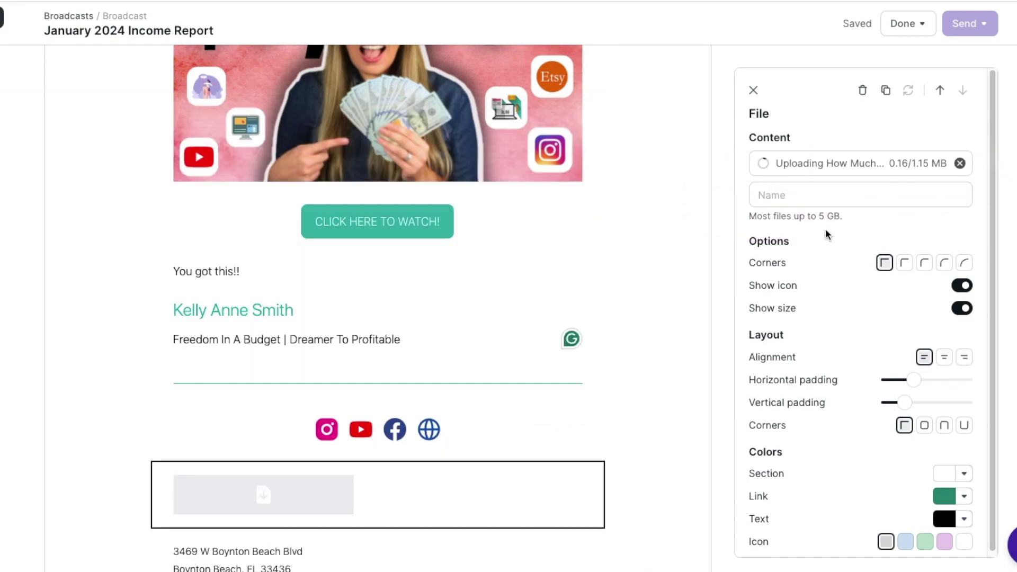
Replace the uploaded PNG in the file section with The Ultimate Side Hustle Guide PDF from the YouTube folder.
key("super+Tab")
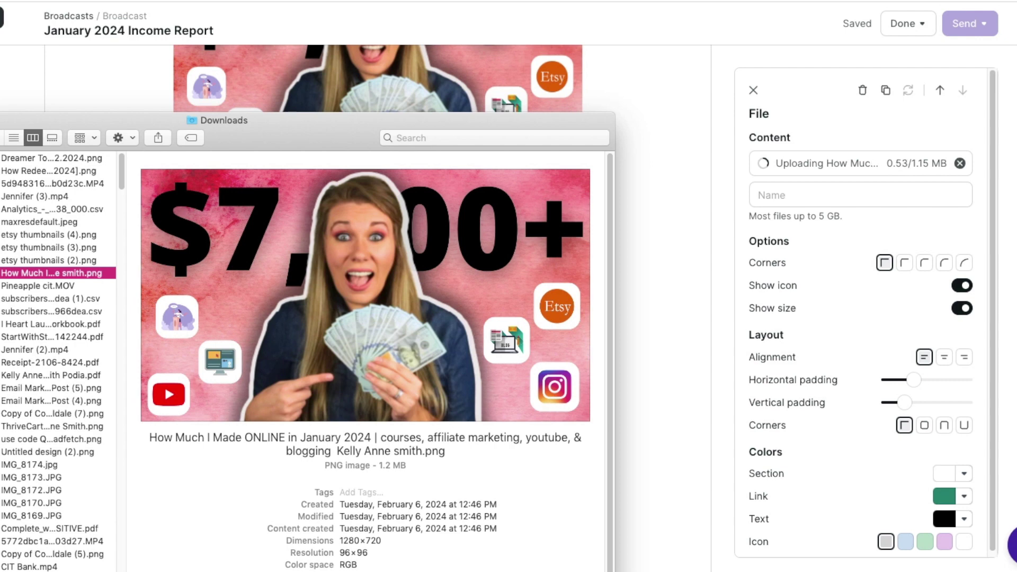
key("super+bracketleft")
left_click(29, 223)
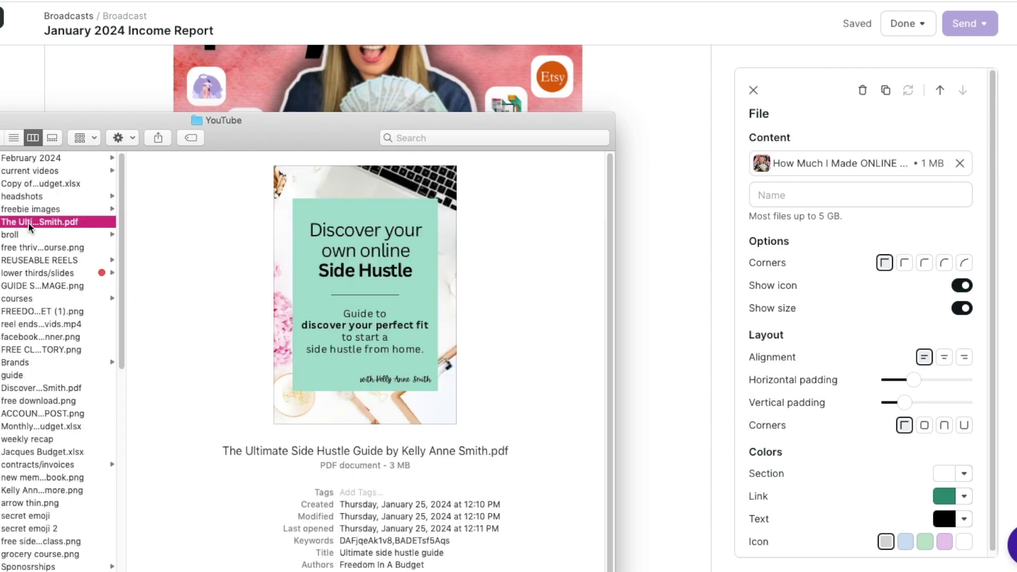
left_click(1014, 167)
left_click(959, 163)
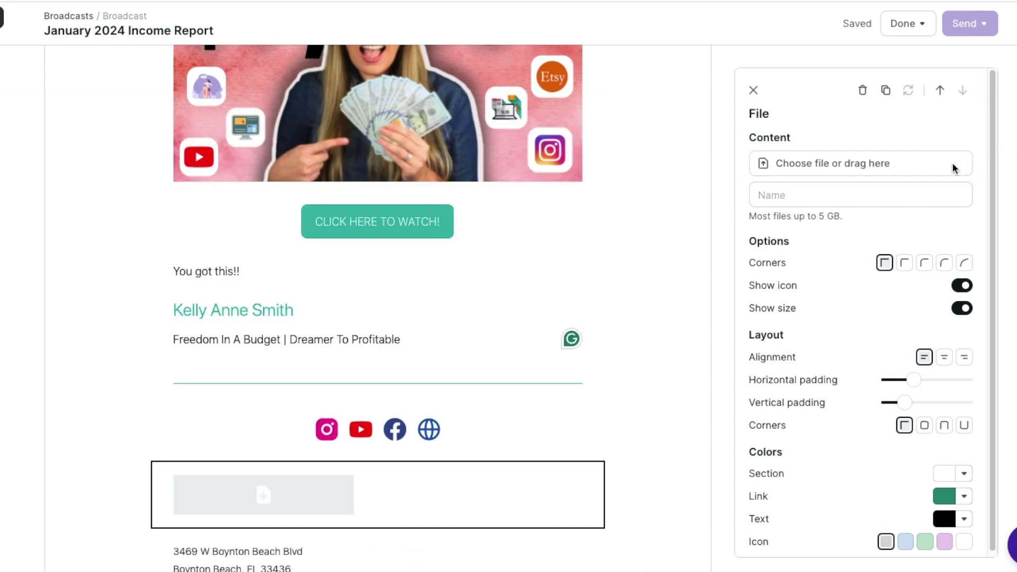
key("super+Tab")
left_click_drag(37, 225, 832, 155)
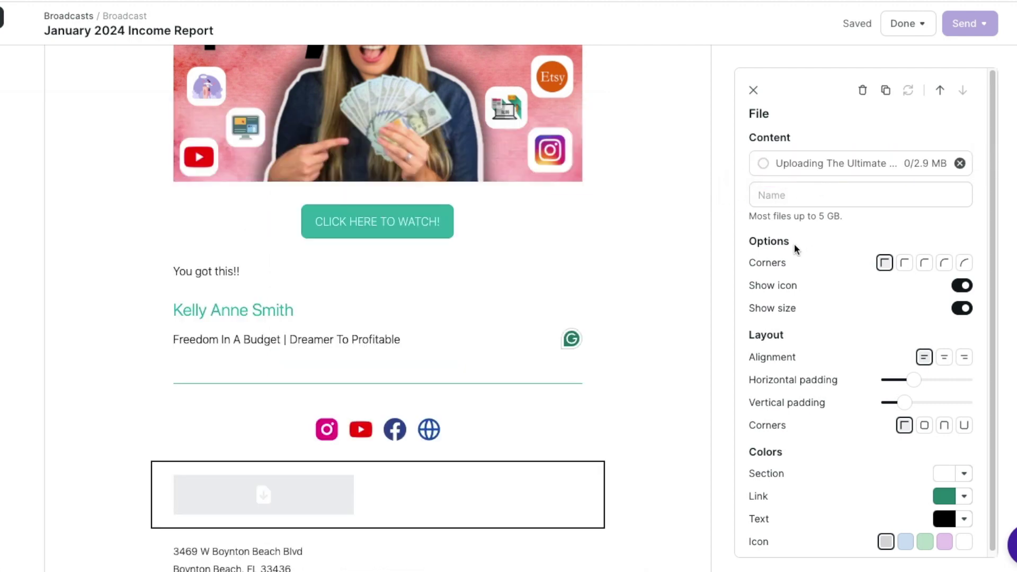
Name the attached file "Ultimate Side Hustle Guide".
left_click(801, 193)
type("Ul")
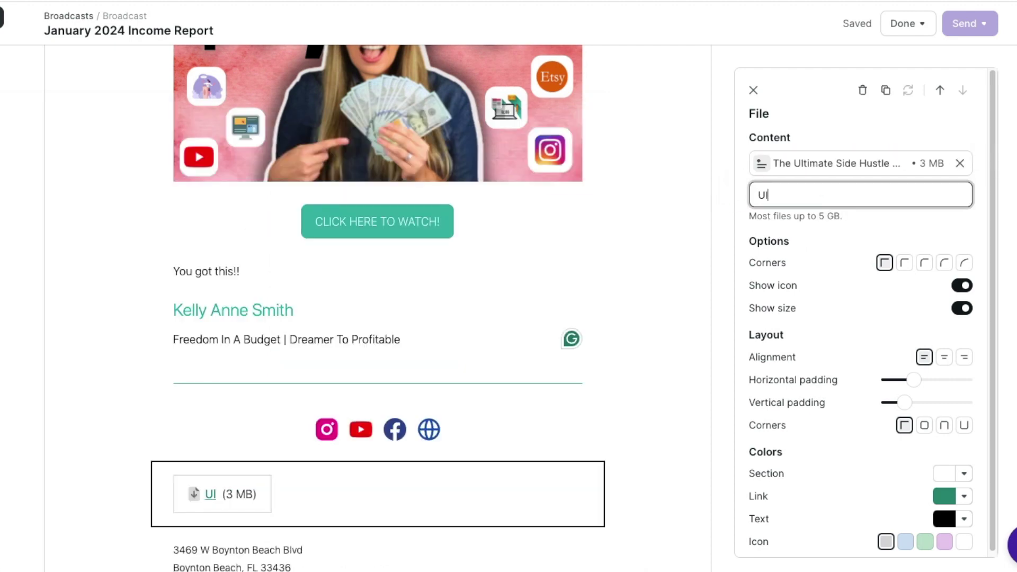
type("timate Si")
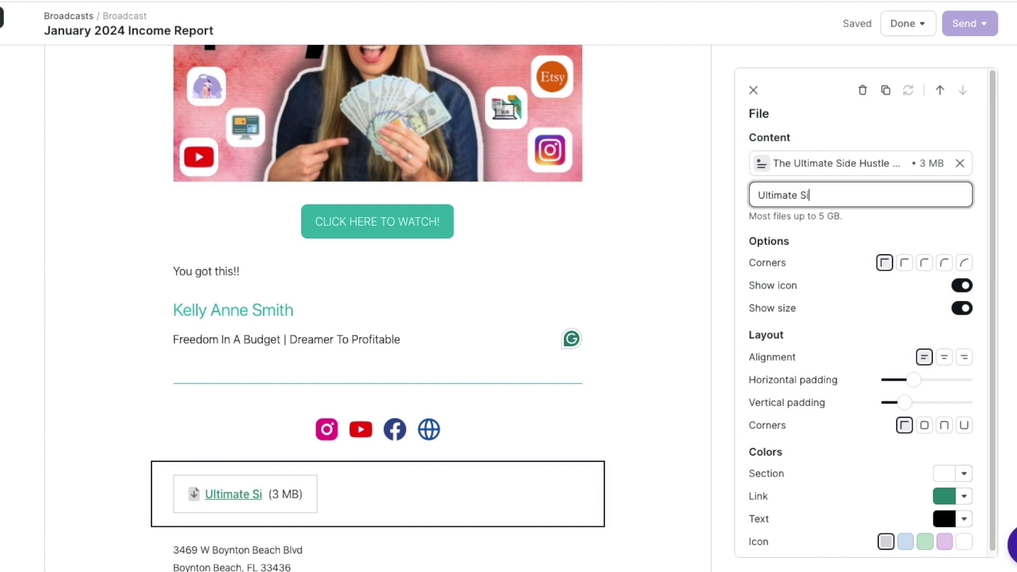
type("de Hustle Guide")
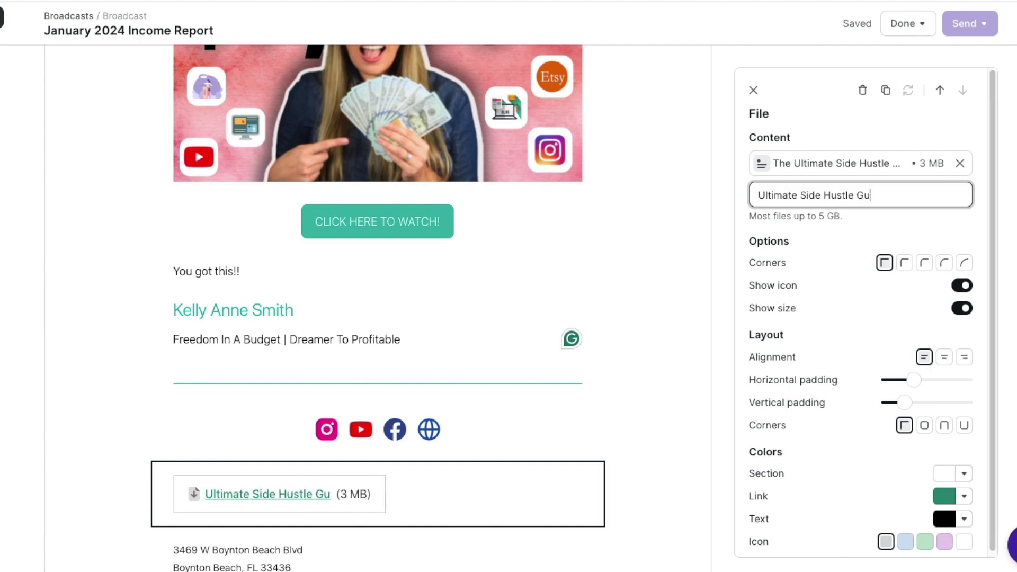
Try the file section with and without its icon and size, keeping the icon shown and the file size hidden.
left_click(963, 288)
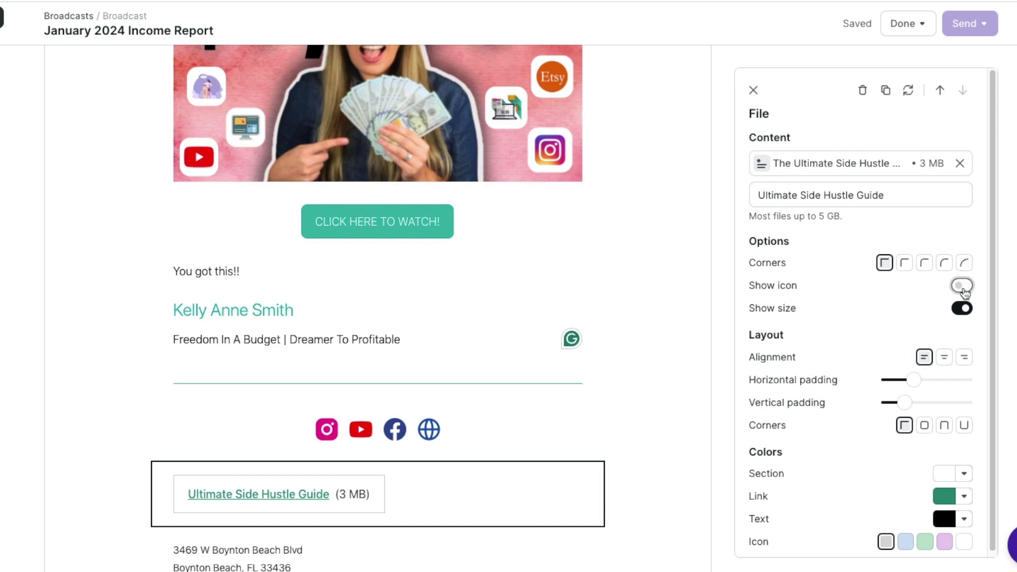
left_click(962, 309)
left_click(962, 309)
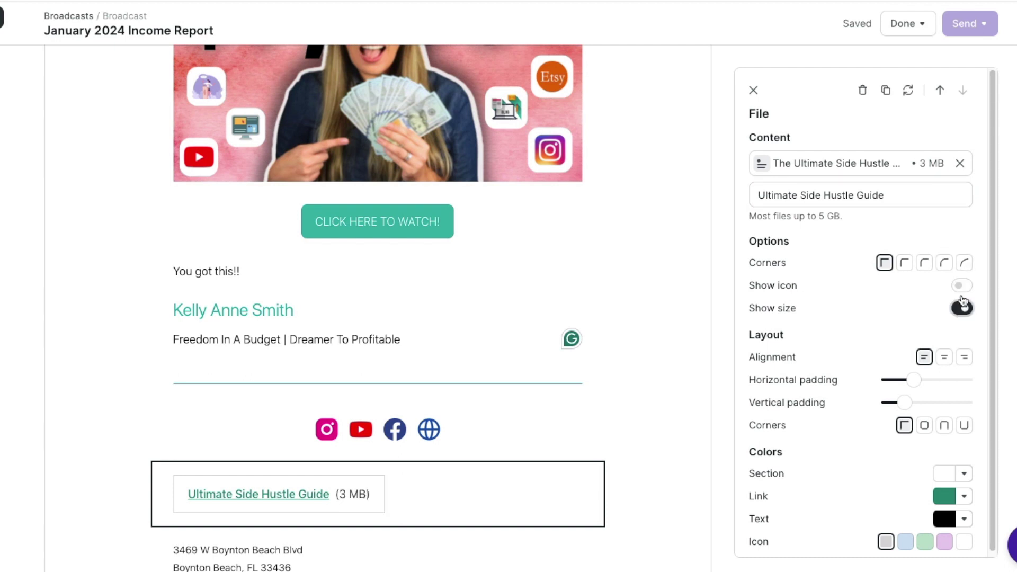
left_click(963, 286)
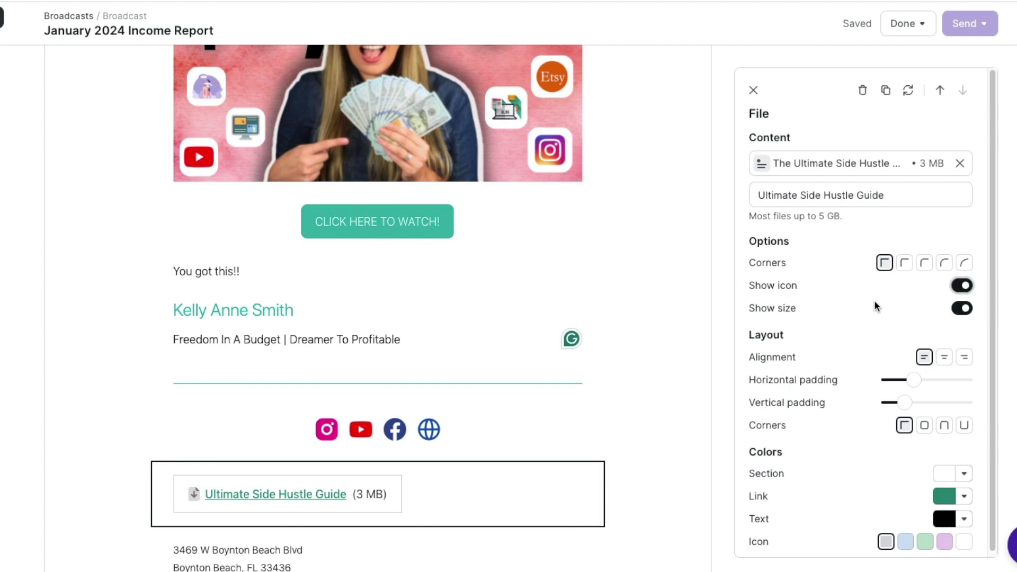
left_click(962, 309)
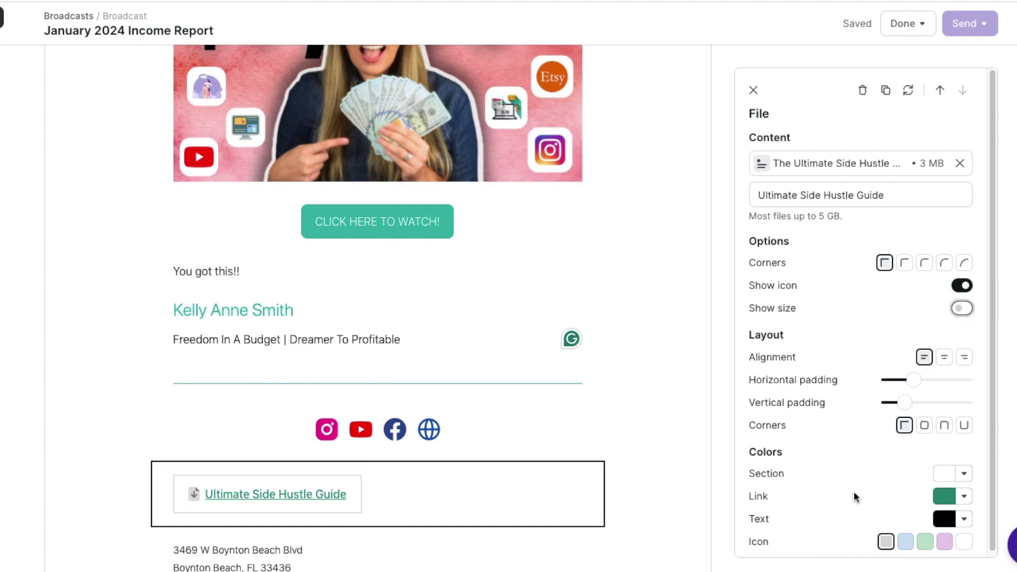
Style the file section with a blue icon, center alignment, larger vertical padding and slightly smaller horizontal padding.
scroll(834, 475, "down", 1)
left_click(905, 538)
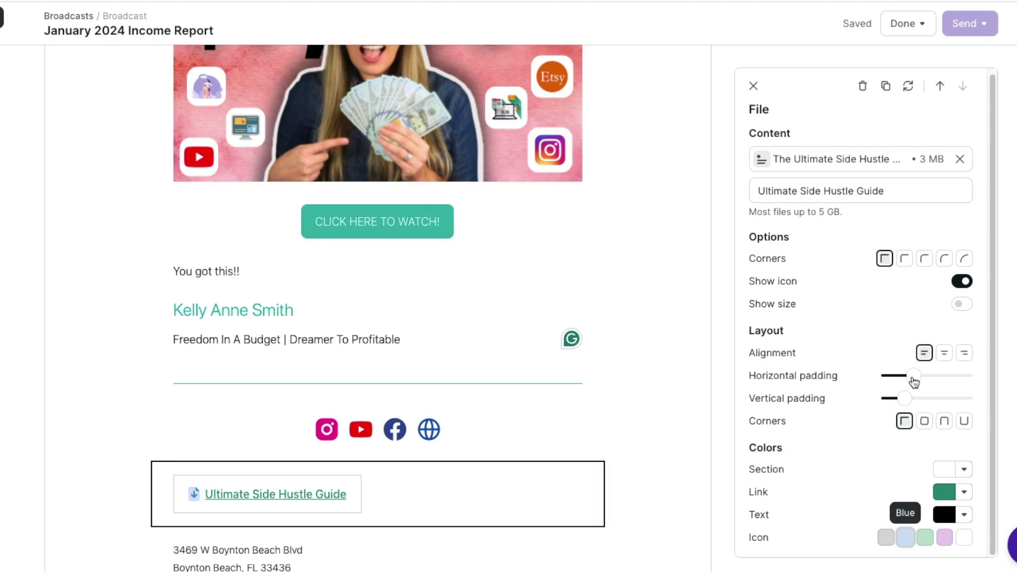
left_click(945, 360)
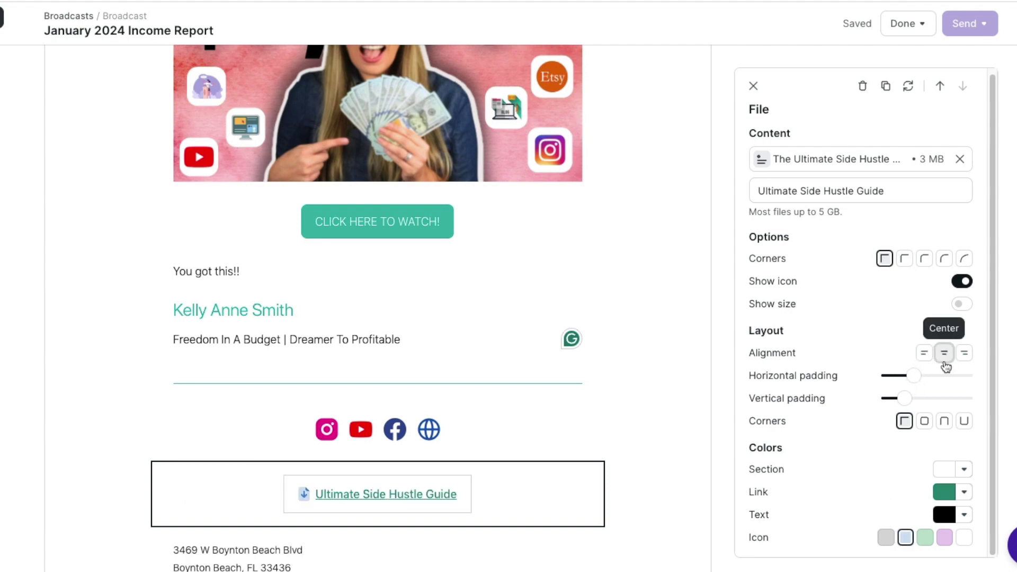
left_click_drag(905, 398, 910, 376)
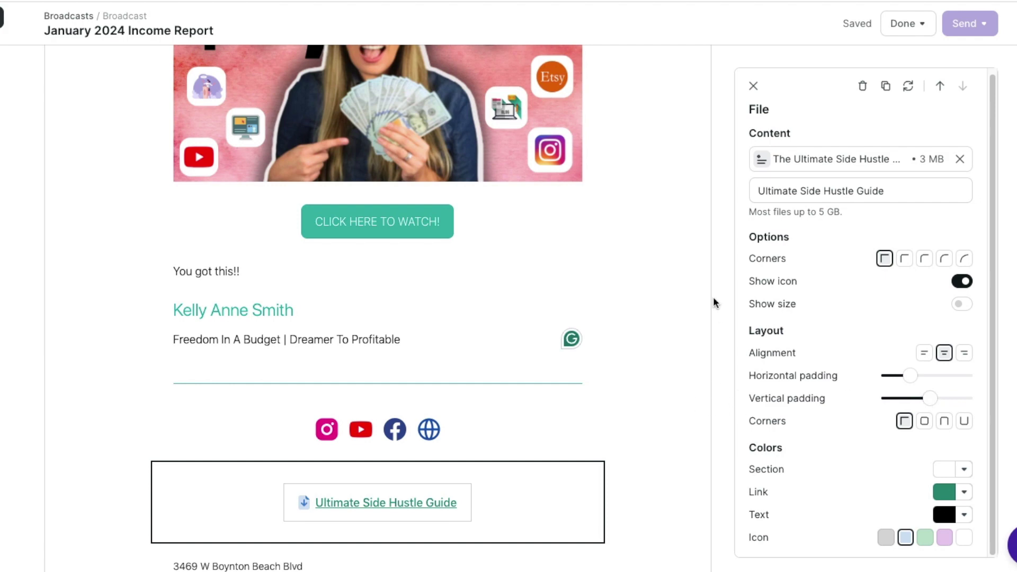
Add a text section reading "Download below!" between the social icons and the file section.
left_click(832, 152)
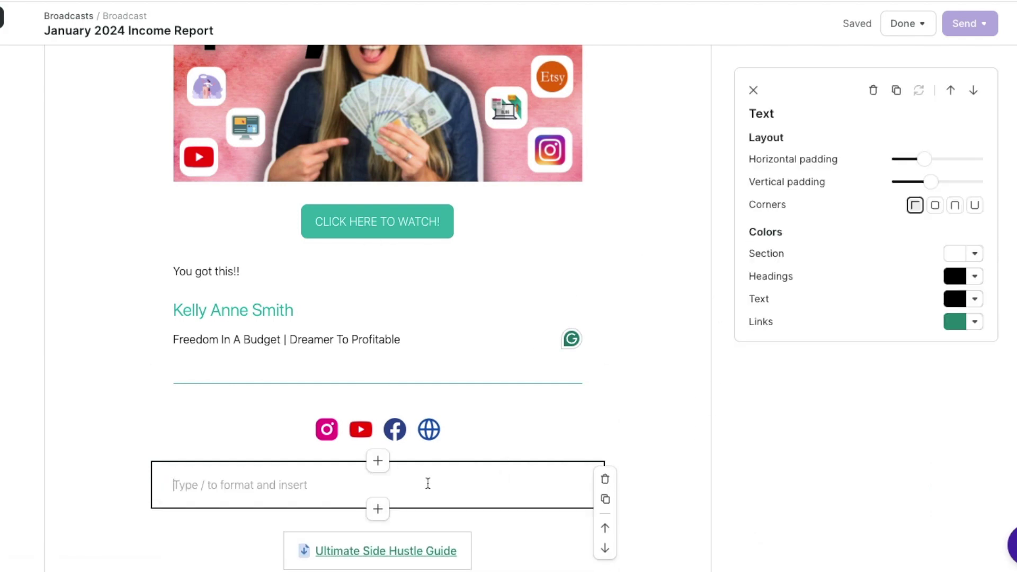
type("Download below!")
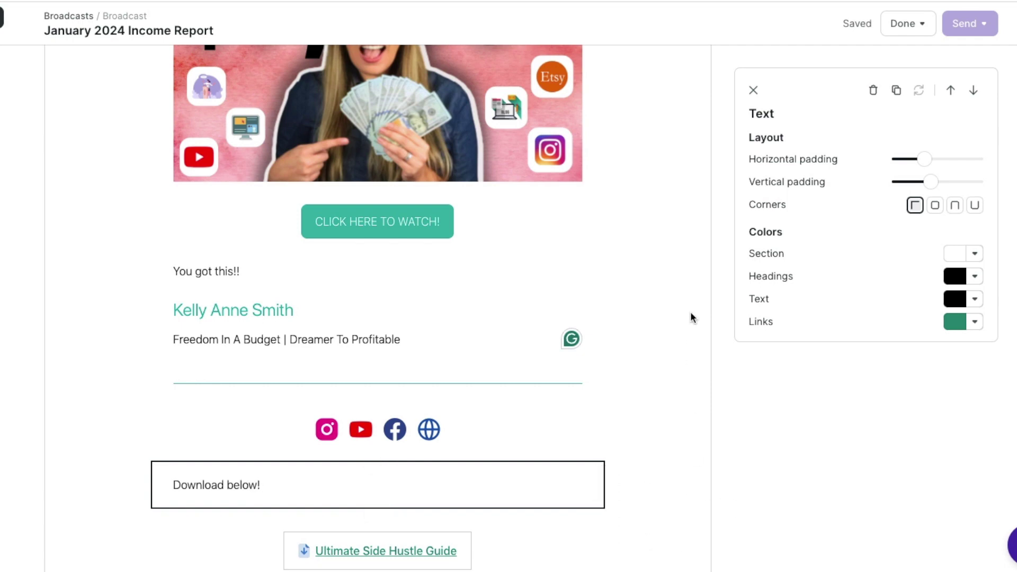
Delete the "Download below!" text section above the file download.
left_click(495, 347)
scroll(683, 421, "down", 4)
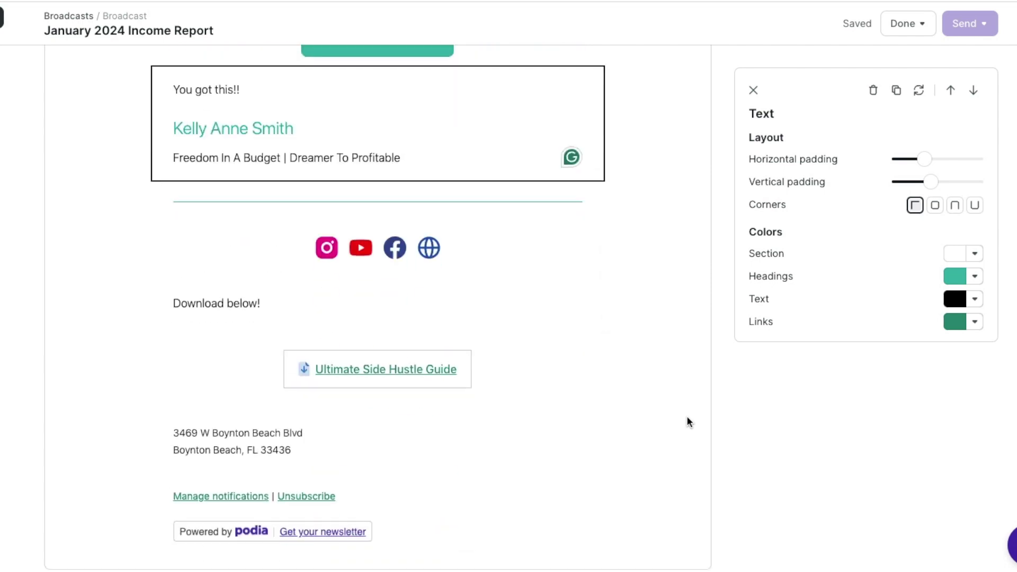
left_click(397, 303)
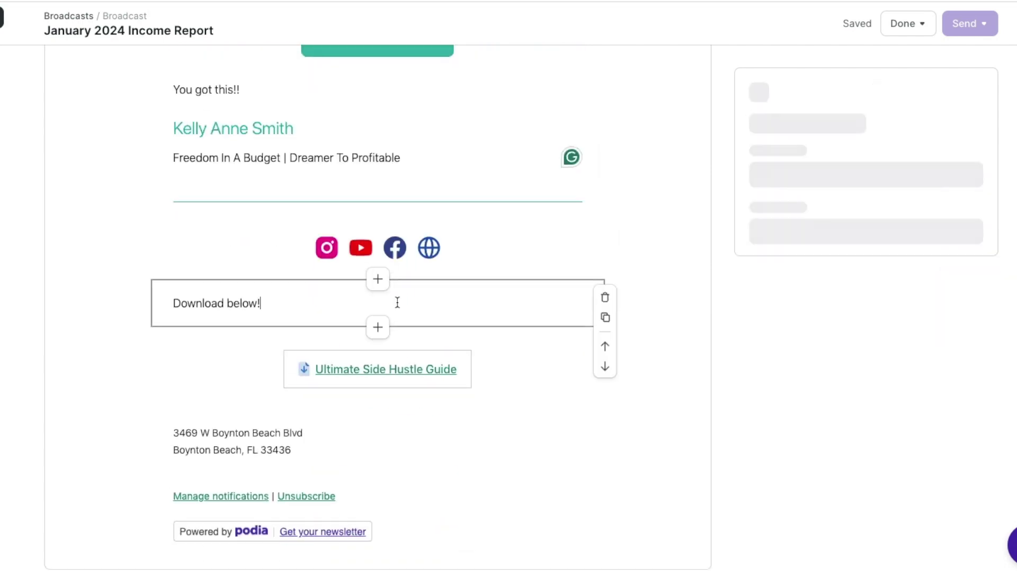
left_click(605, 298)
left_click(588, 409)
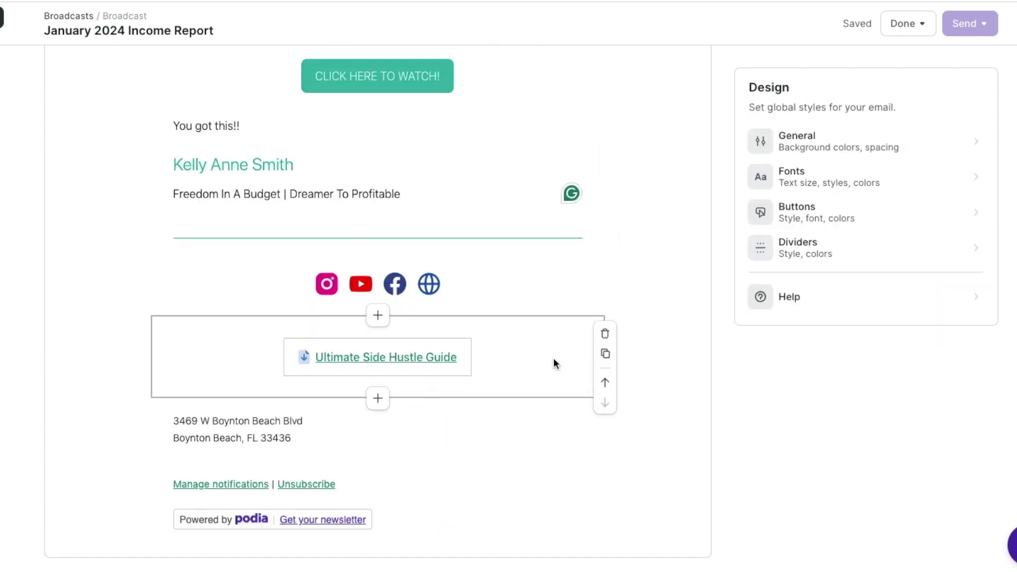
Duplicate the "Ultimate Side Hustle Guide" file section and delete the copy.
left_click(555, 360)
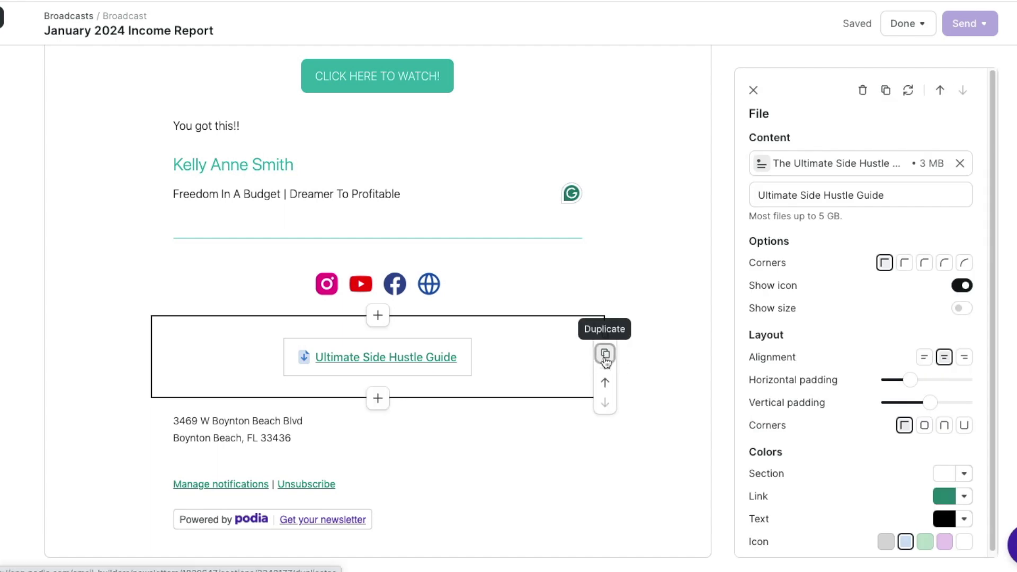
left_click(605, 353)
mouse_move(597, 451)
left_click(605, 416)
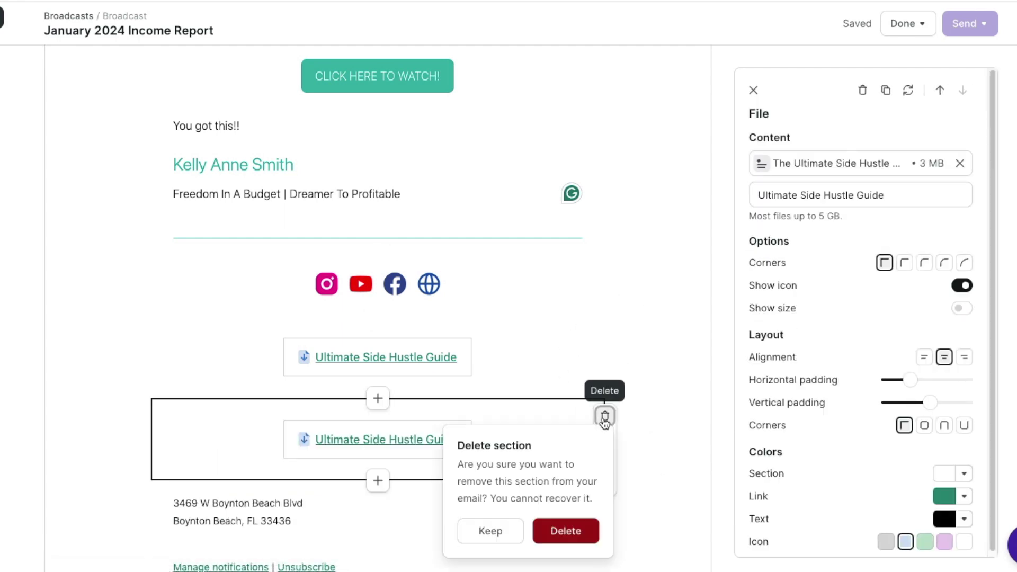
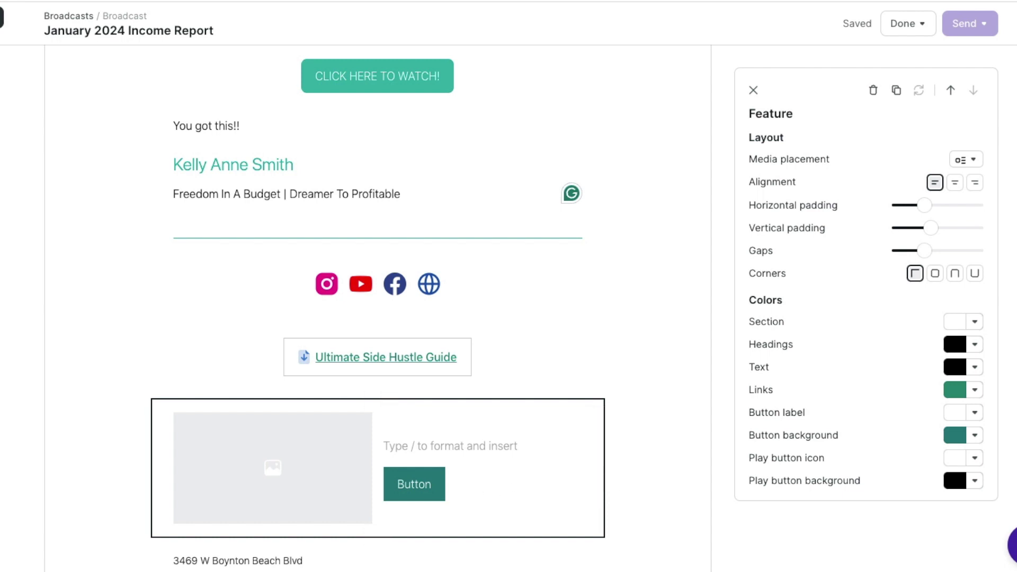
Look at the feature section's media placement options and upload the "How Much I Made ONLINE" image from Downloads into its image placeholder.
left_click(976, 160)
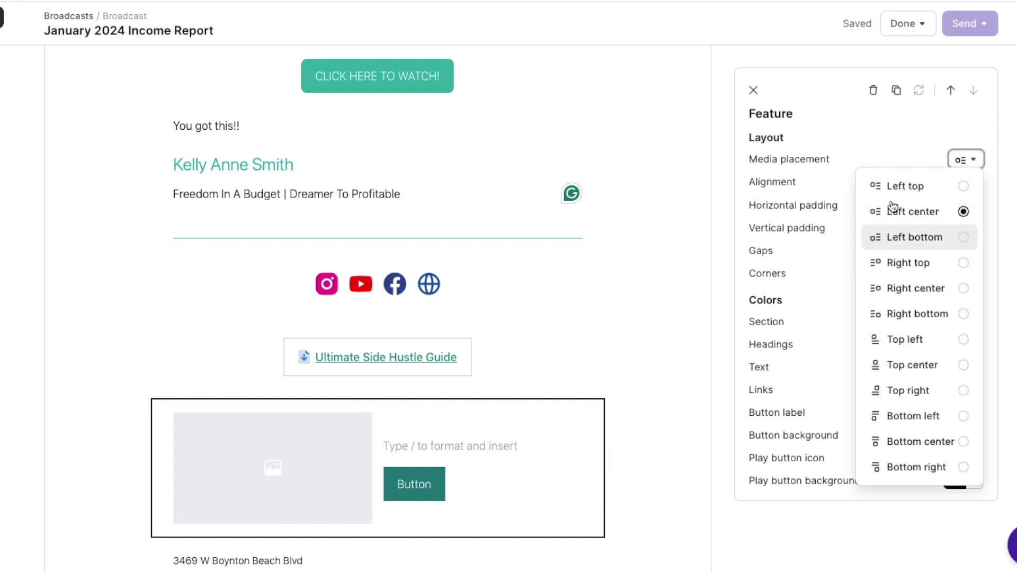
left_click(713, 289)
left_click(243, 489)
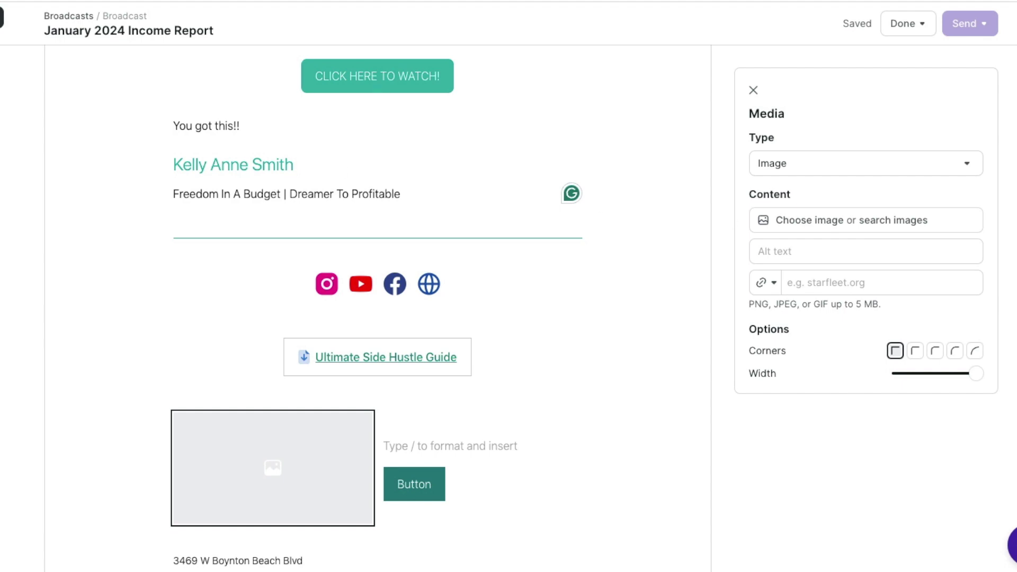
key("super+Tab")
key("super+alt+l")
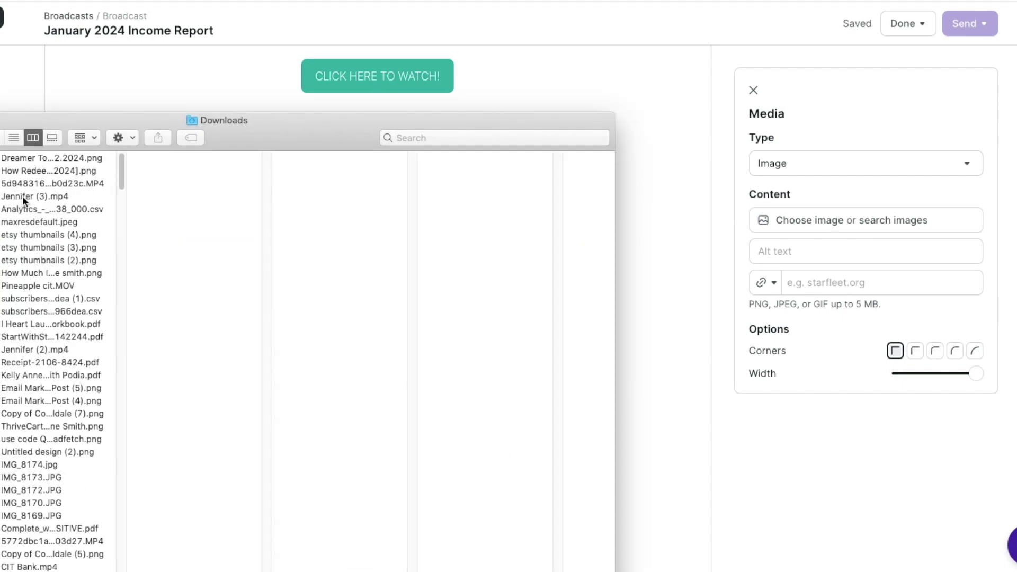
left_click(35, 275)
left_click_drag(59, 276, 800, 217)
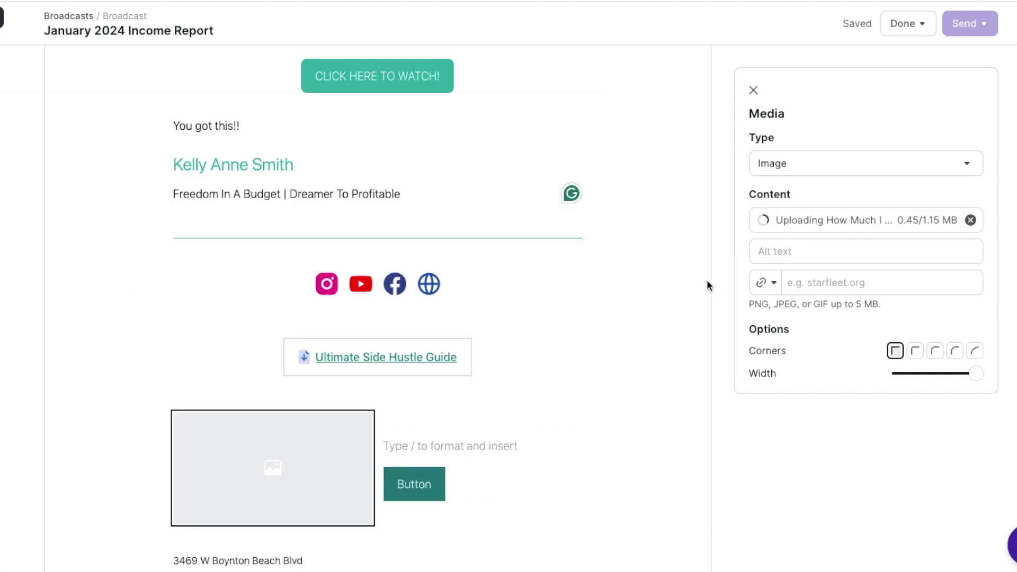
left_click(861, 253)
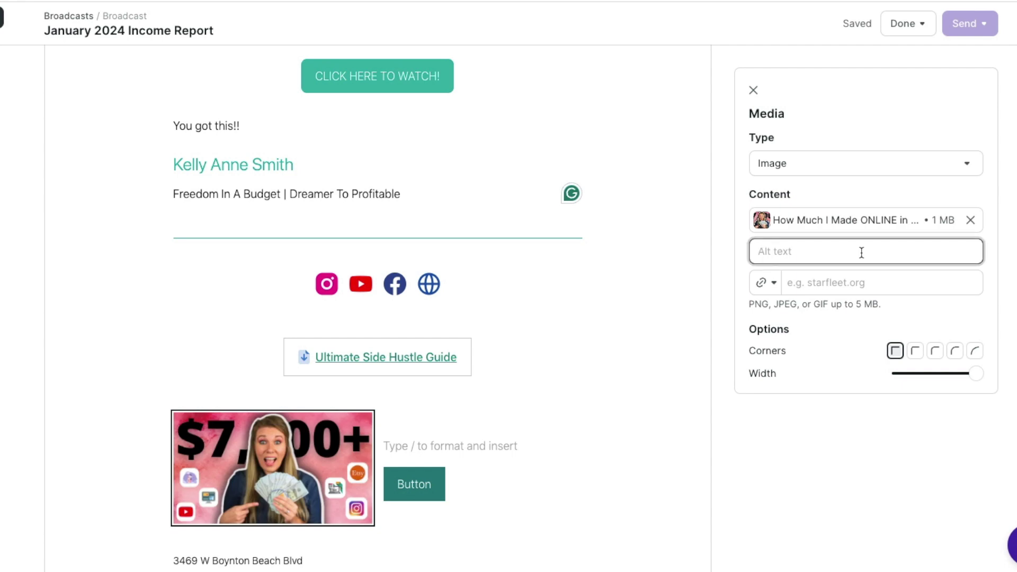
type("How much I made in January 2024")
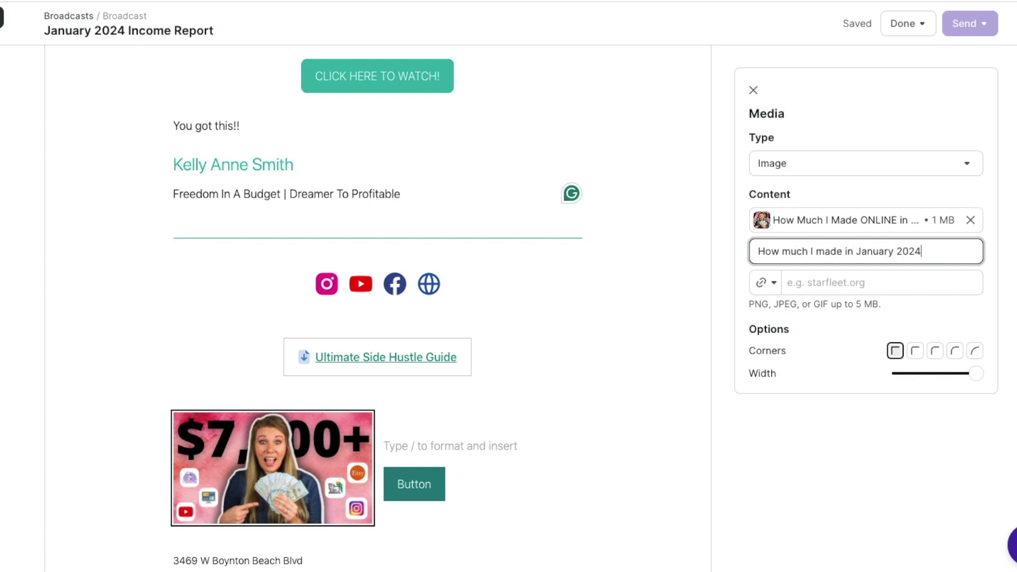
left_click(836, 281)
type("https://www.youtube.com/watch?v=t5lgDv9nmf8")
left_click(785, 444)
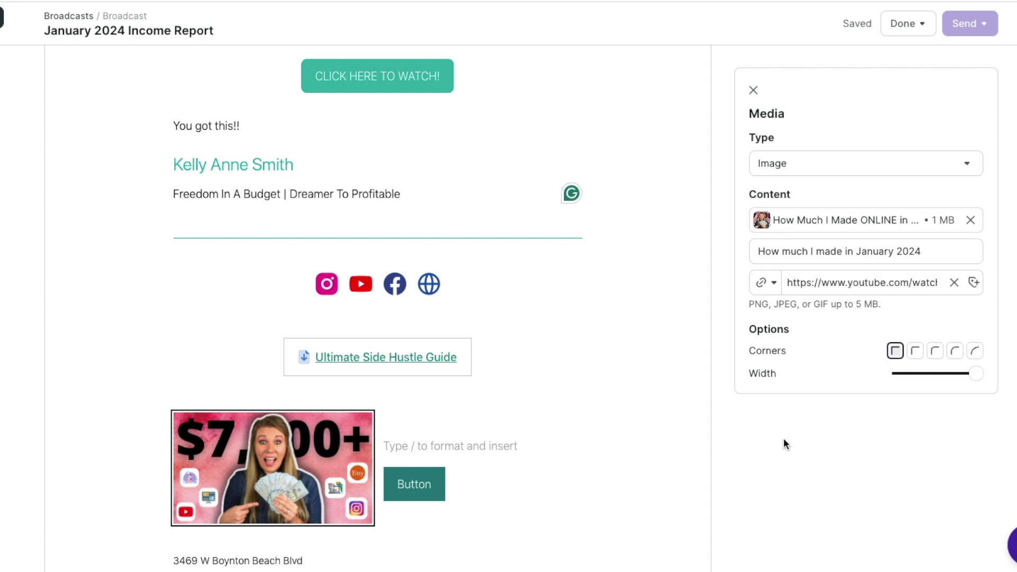
Enter "How much I made in 2024!" as the text beside the feature section's image.
left_click(491, 445)
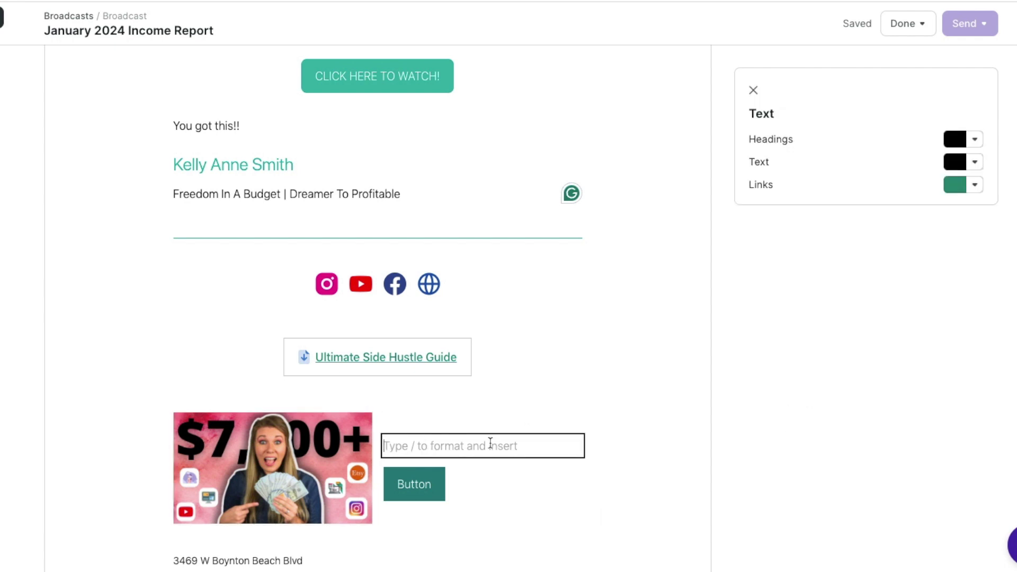
type("How much I w")
key("BackSpace")
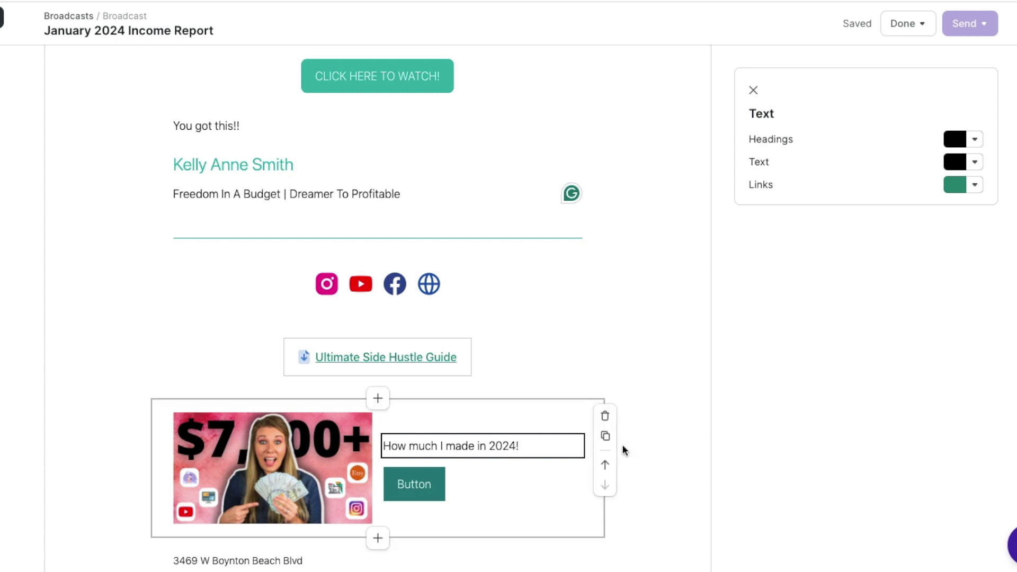
Link the feature section's button to the same YouTube video as the image.
left_click(415, 488)
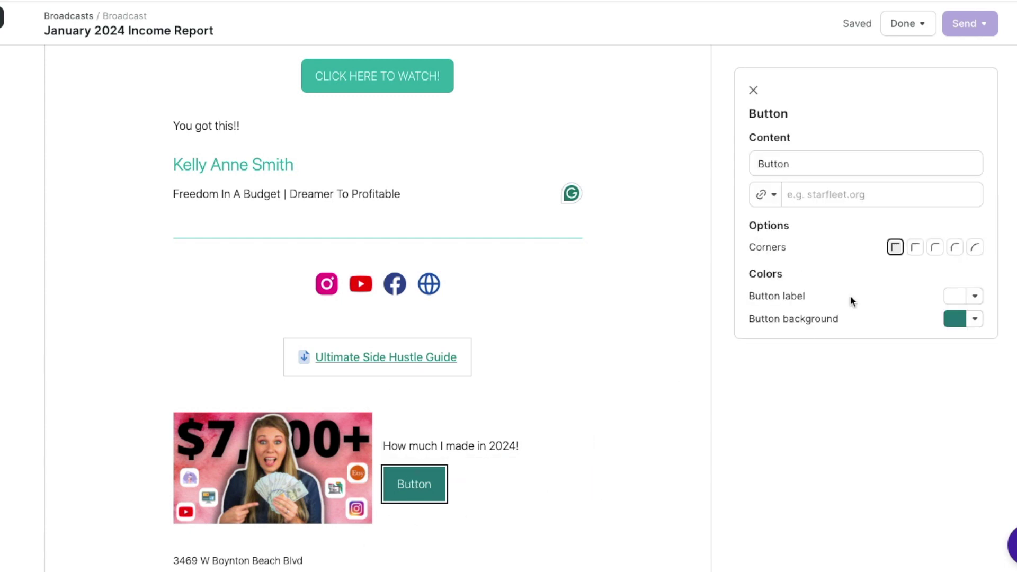
left_click(837, 195)
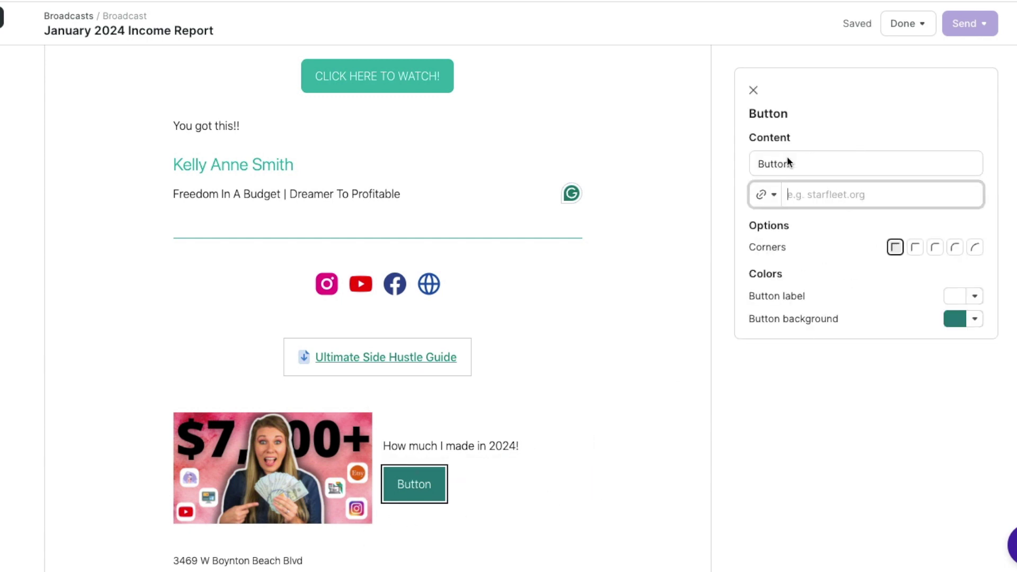
key("ctrl+v")
left_click(722, 245)
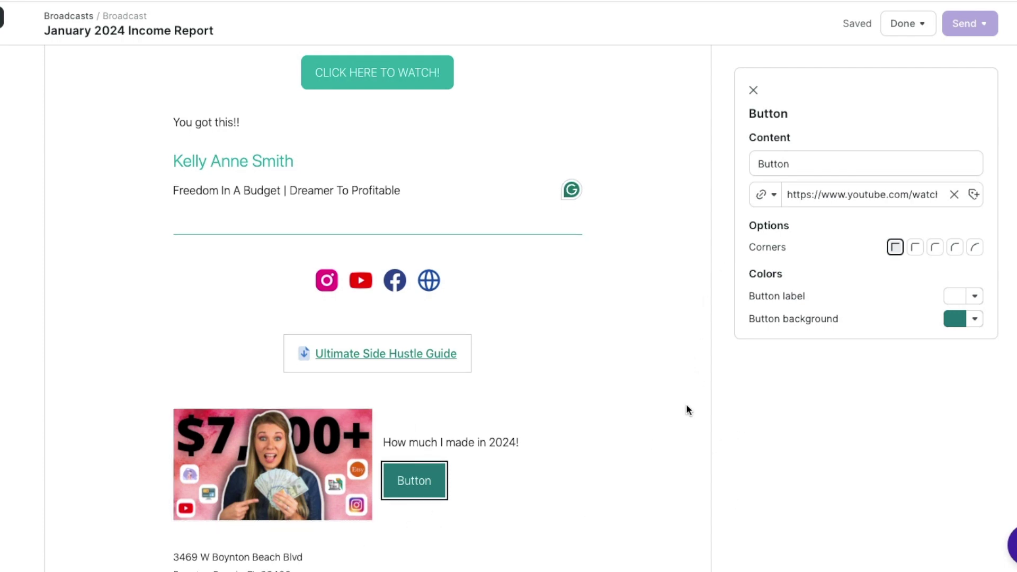
Set the feature button's background to the Site / Accent 2 color.
scroll(689, 405, "down", 1)
left_click(975, 318)
left_click(858, 538)
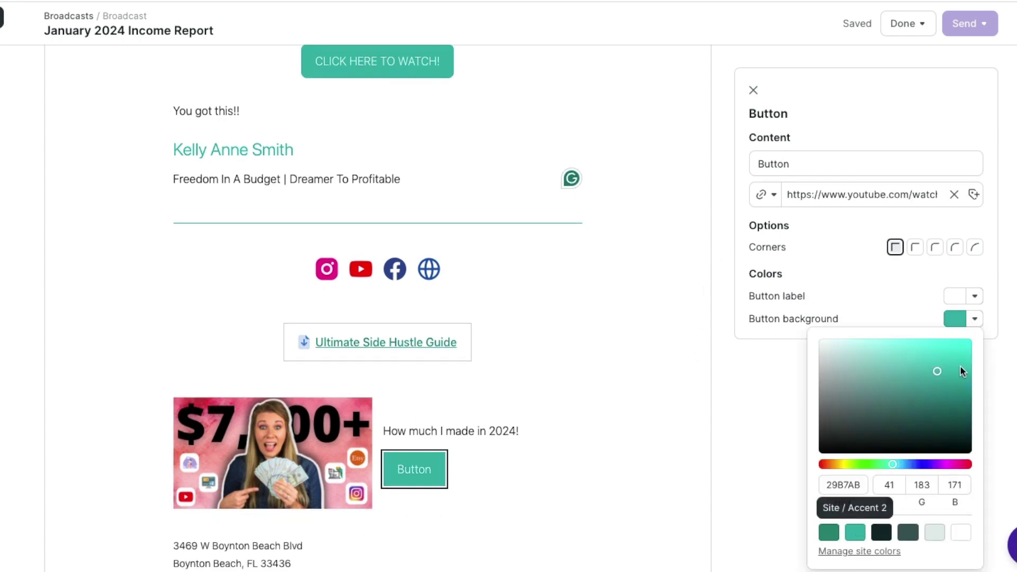
left_click(800, 345)
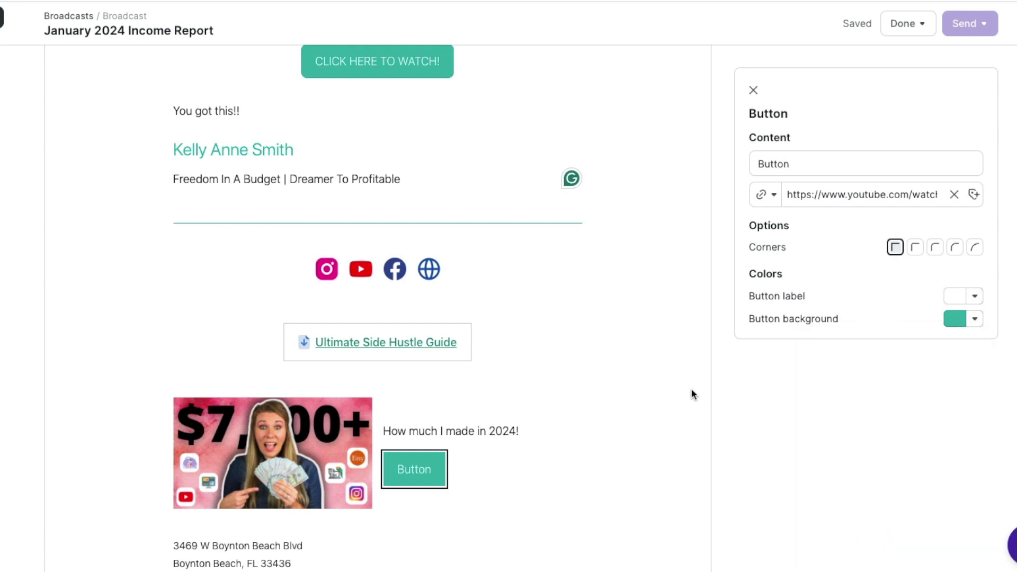
Move the feature section up past the file download, social icons and divider.
mouse_move(610, 443)
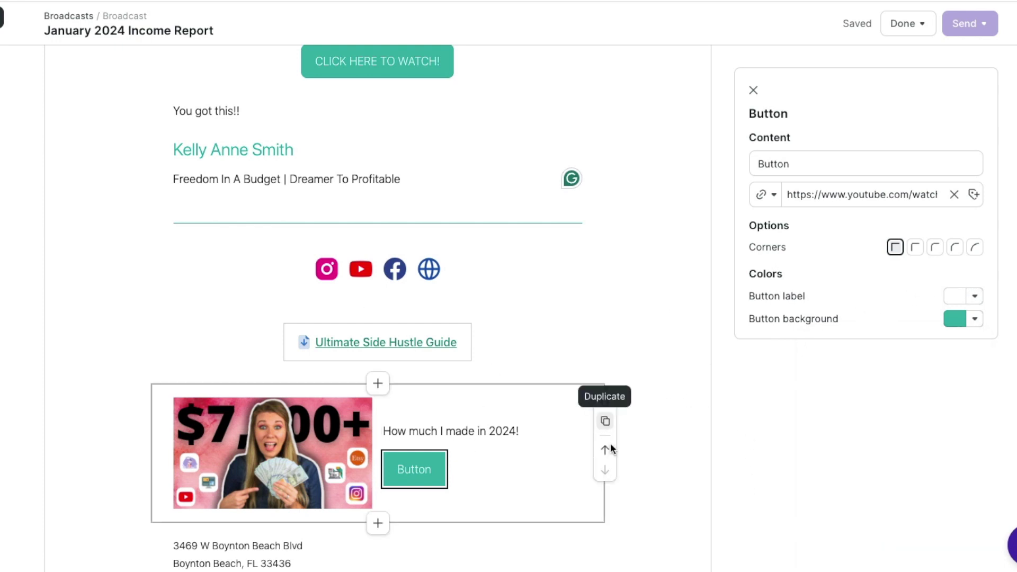
left_click(608, 451)
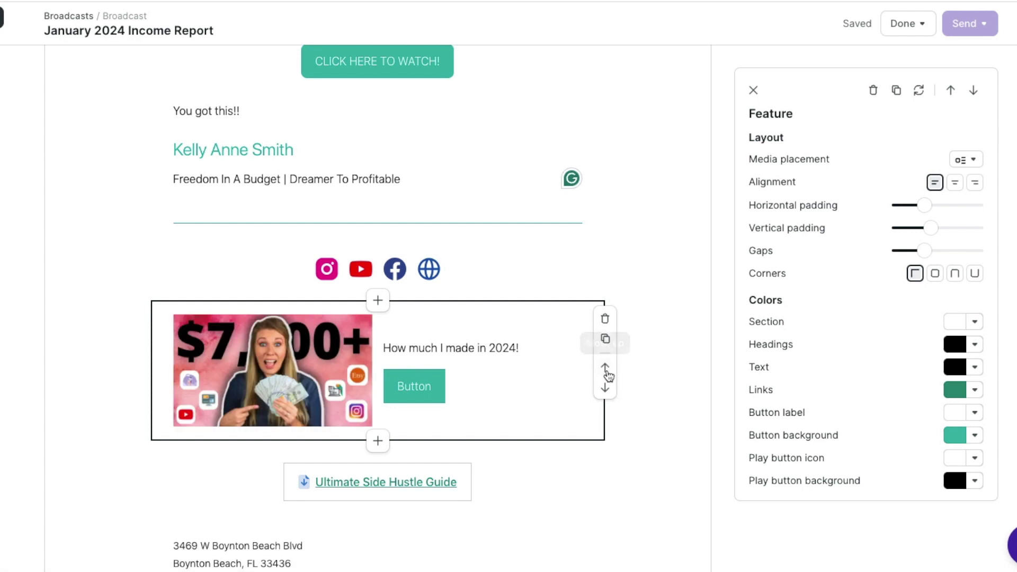
left_click(605, 367)
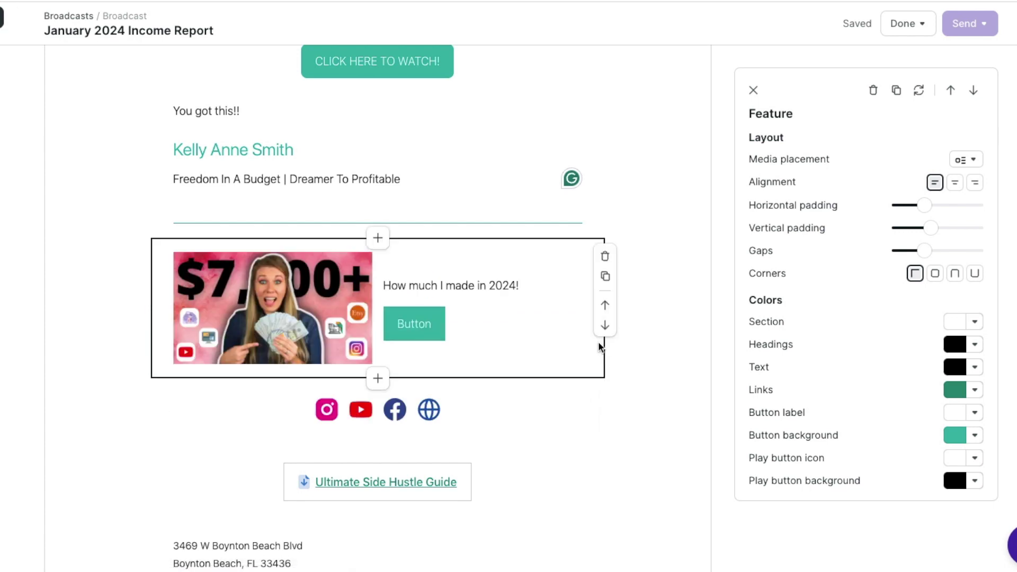
left_click(606, 307)
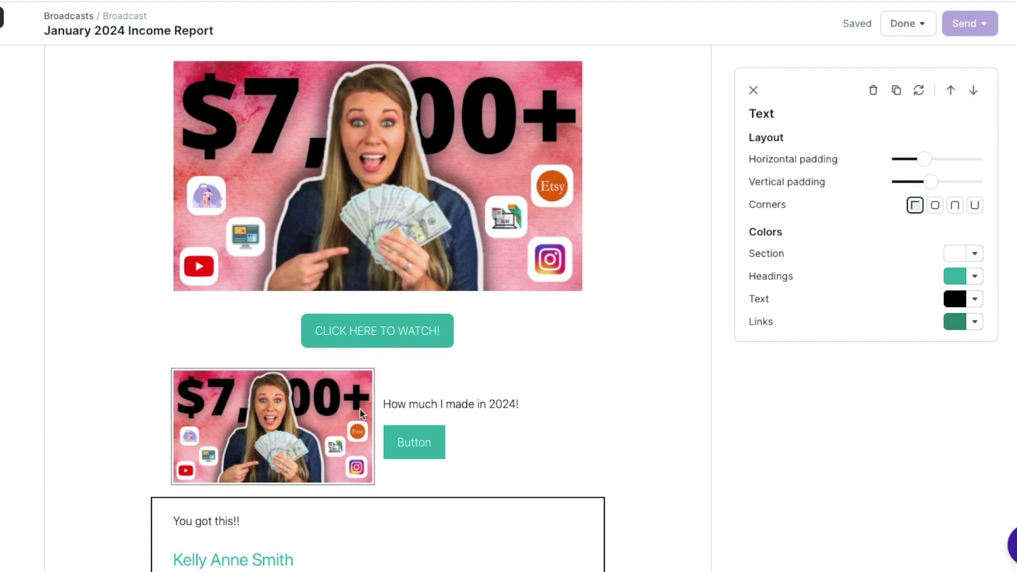
Look over the finished email from top to bottom and send a test of the broadcast.
scroll(671, 342, "down", 1)
scroll(671, 342, "down", 5)
scroll(671, 343, "up", 15)
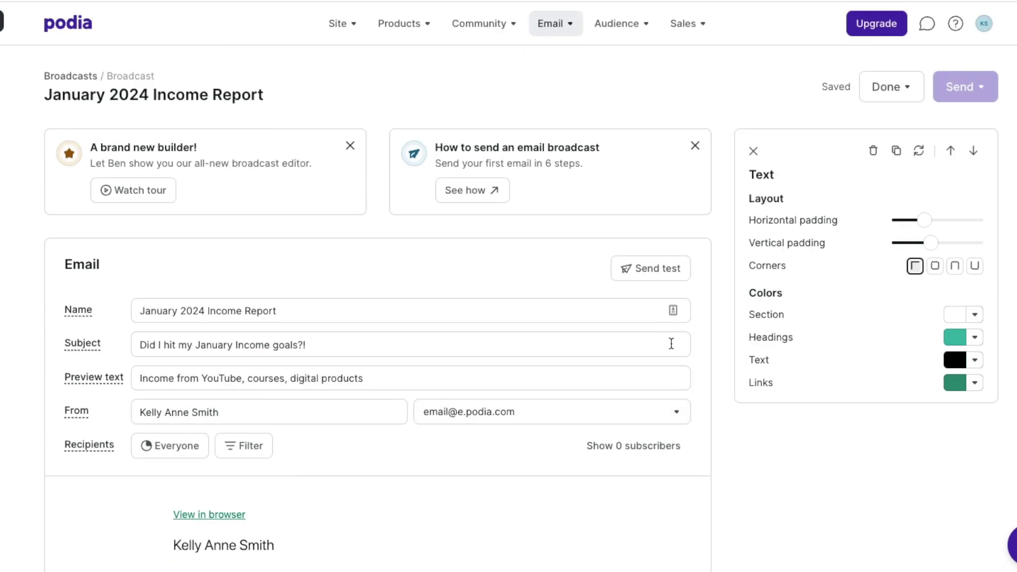
scroll(718, 353, "down", 4)
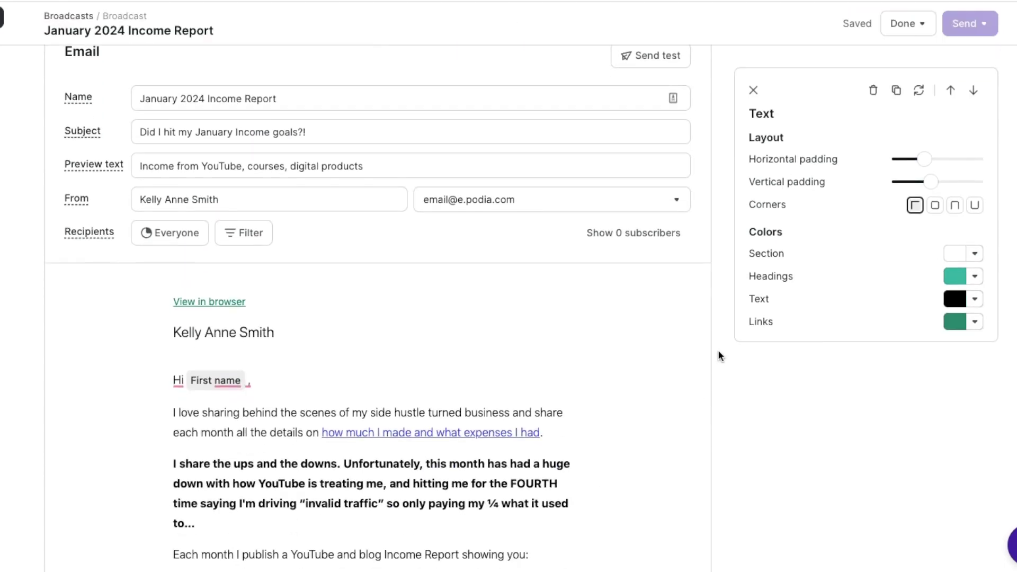
scroll(719, 352, "down", 1)
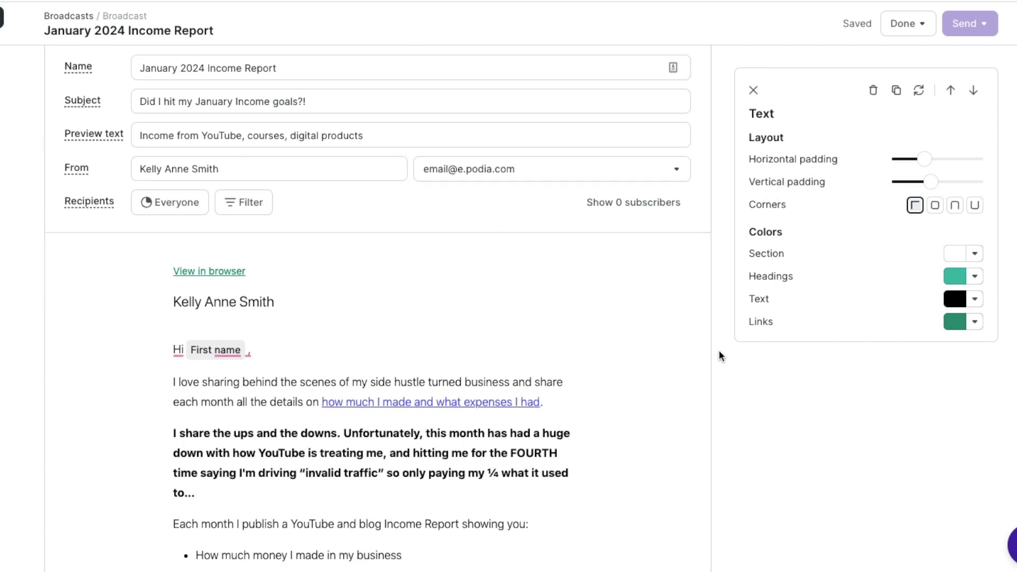
scroll(719, 353, "up", 5)
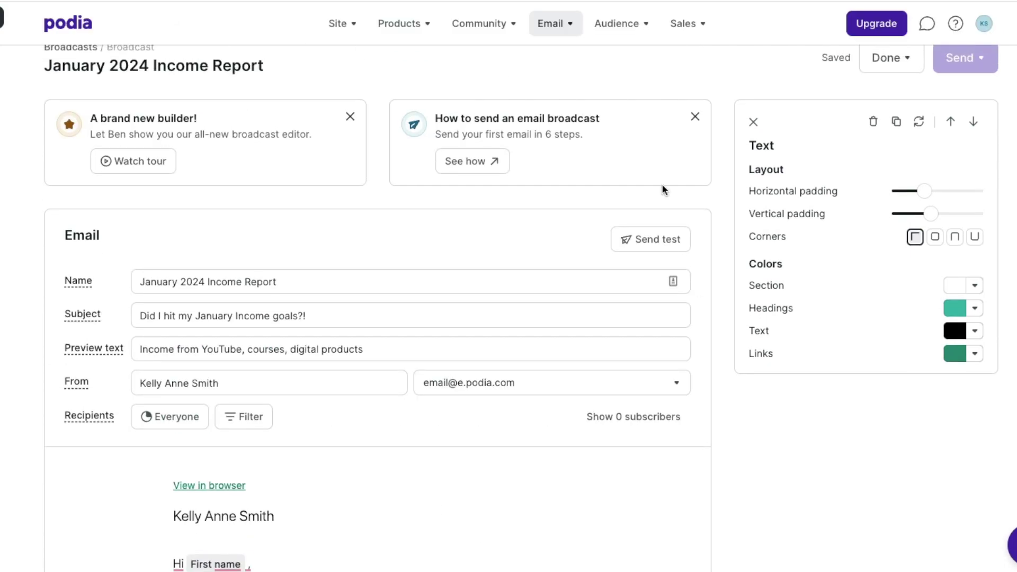
left_click(629, 245)
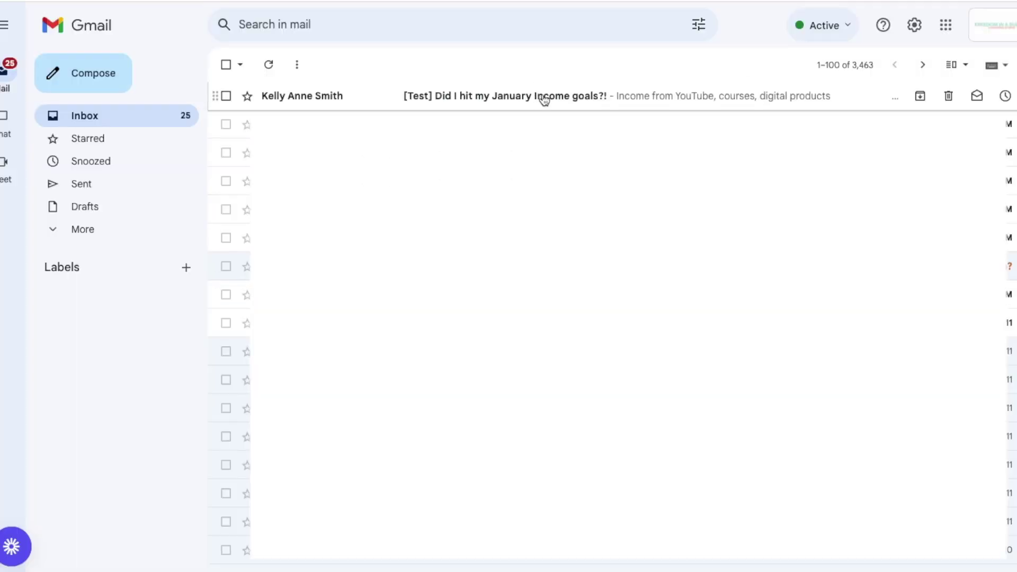
Open the "[Test] Did I hit my January Income goals?!" email in the Gmail inbox and view it in the browser.
left_click(544, 98)
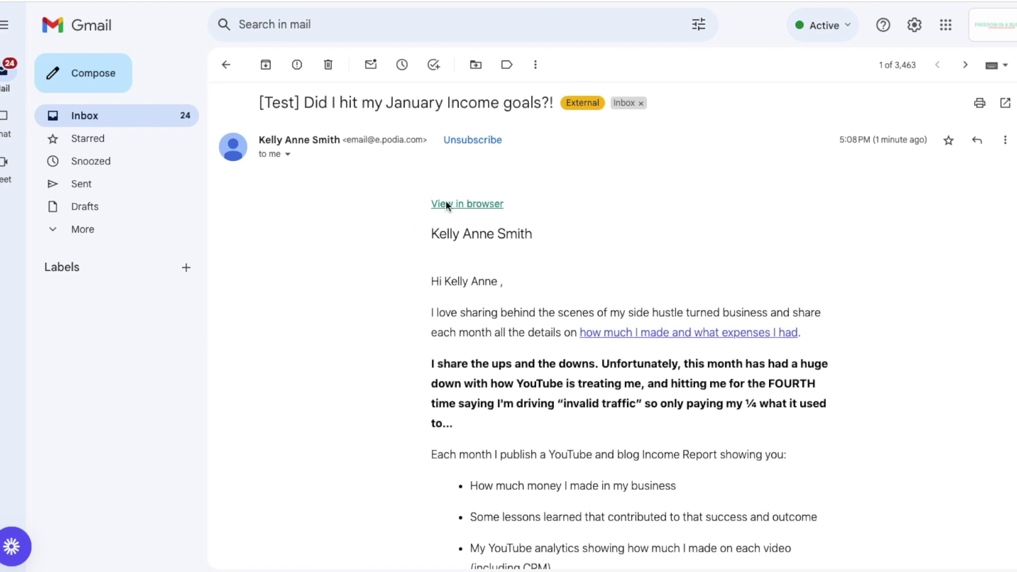
left_click(485, 206)
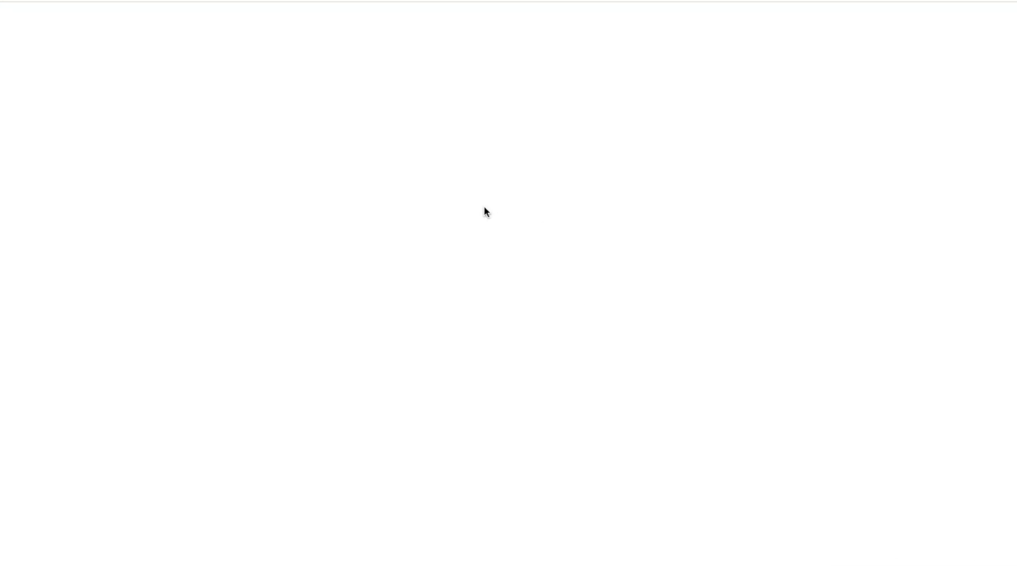
Examine the browser version of the test email, from the greeting and links down to the feature section, social icons and file download.
scroll(733, 242, "down", 2)
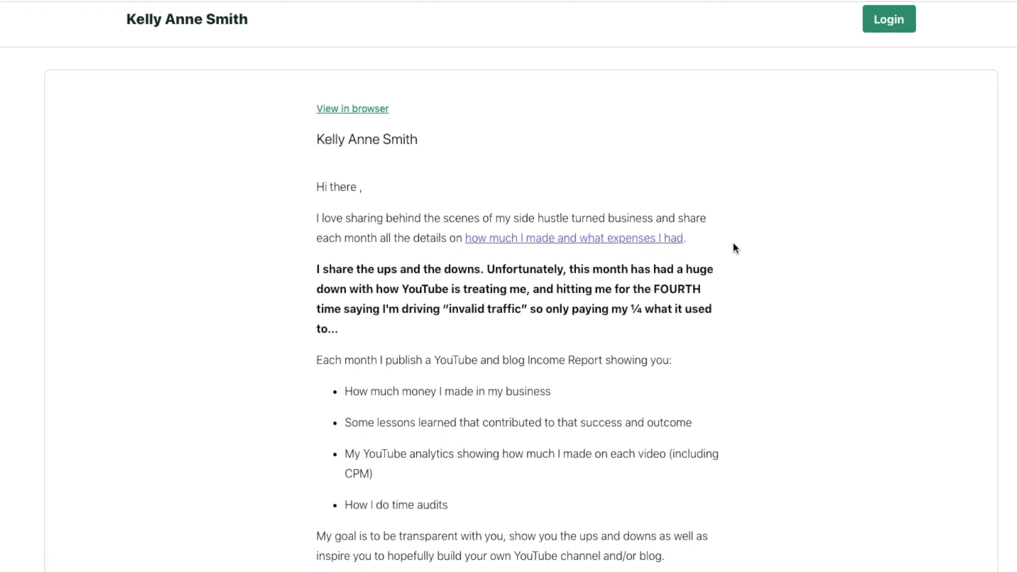
scroll(733, 245, "down", 15)
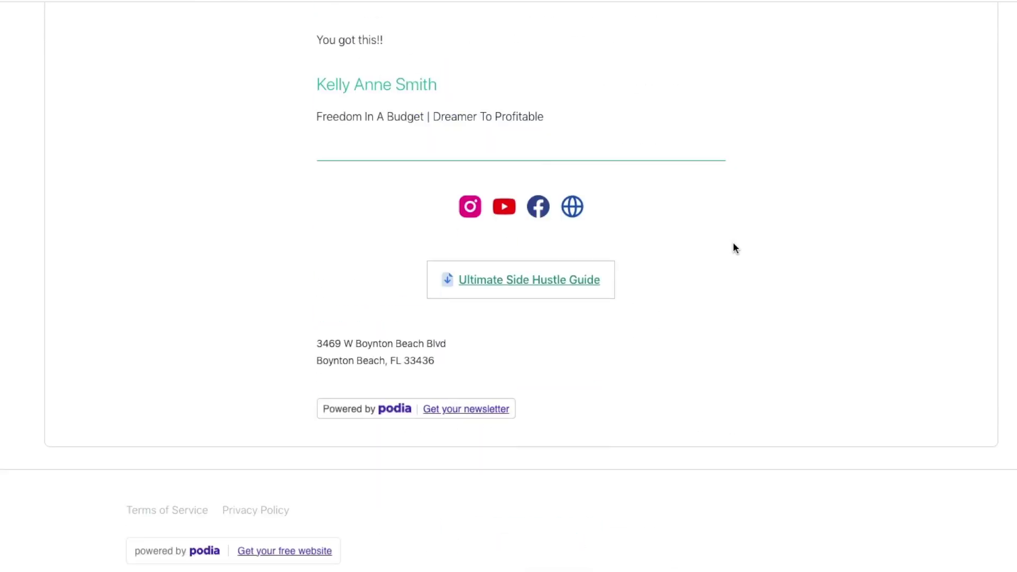
scroll(733, 245, "up", 15)
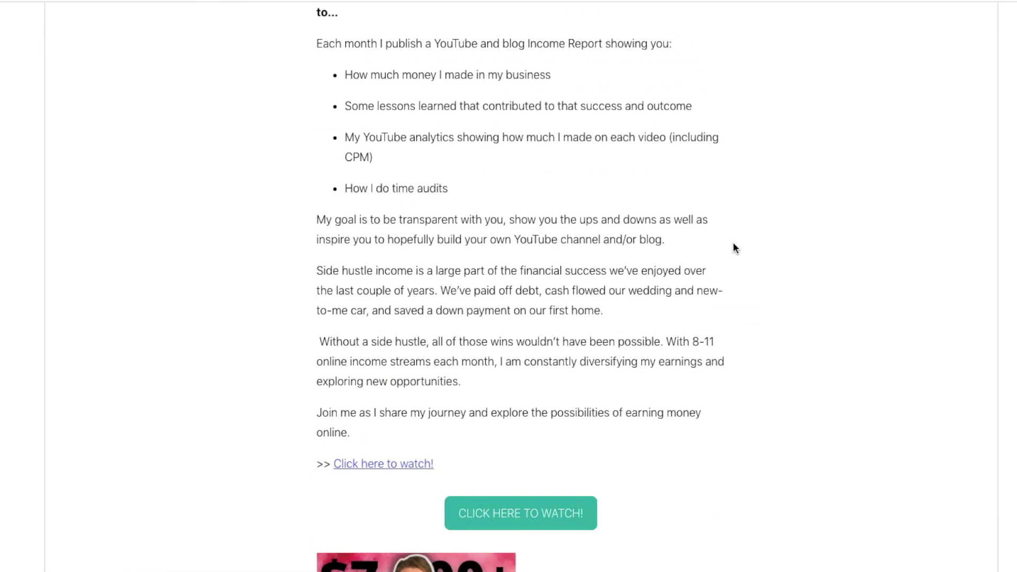
scroll(734, 244, "up", 2)
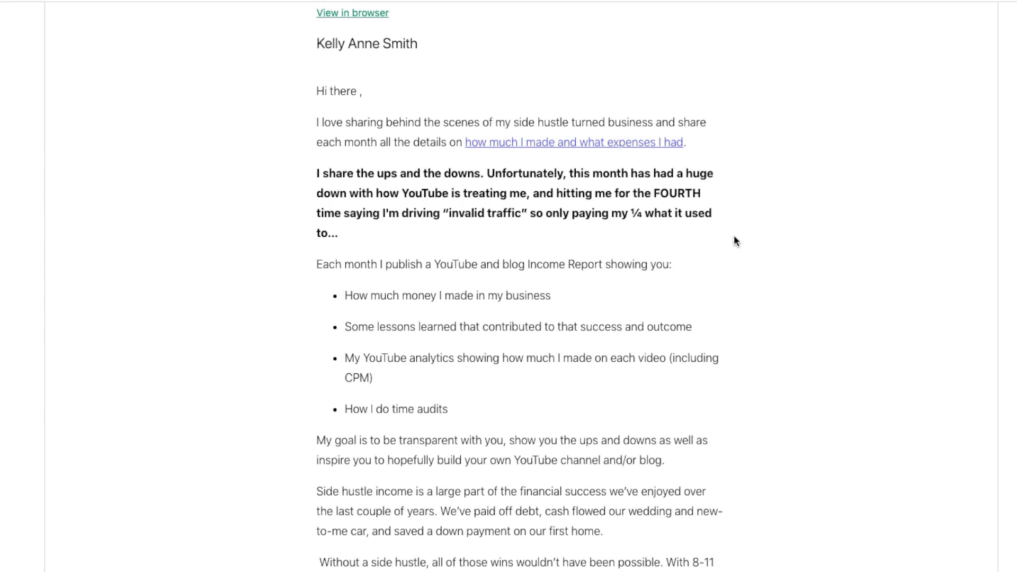
scroll(735, 237, "up", 3)
scroll(735, 234, "down", 15)
scroll(735, 234, "down", 5)
scroll(734, 233, "up", 3)
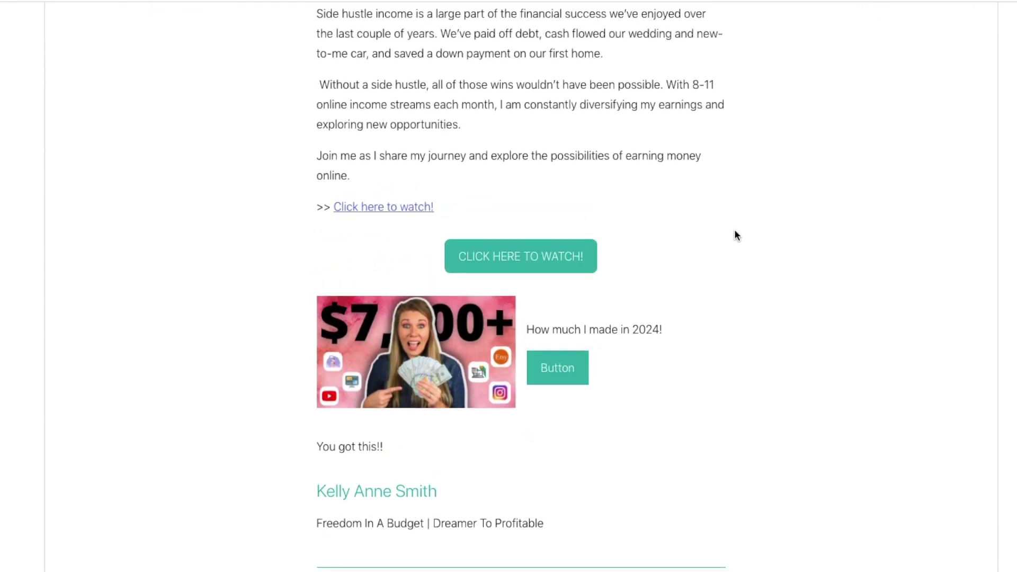
scroll(735, 234, "up", 10)
scroll(735, 233, "down", 11)
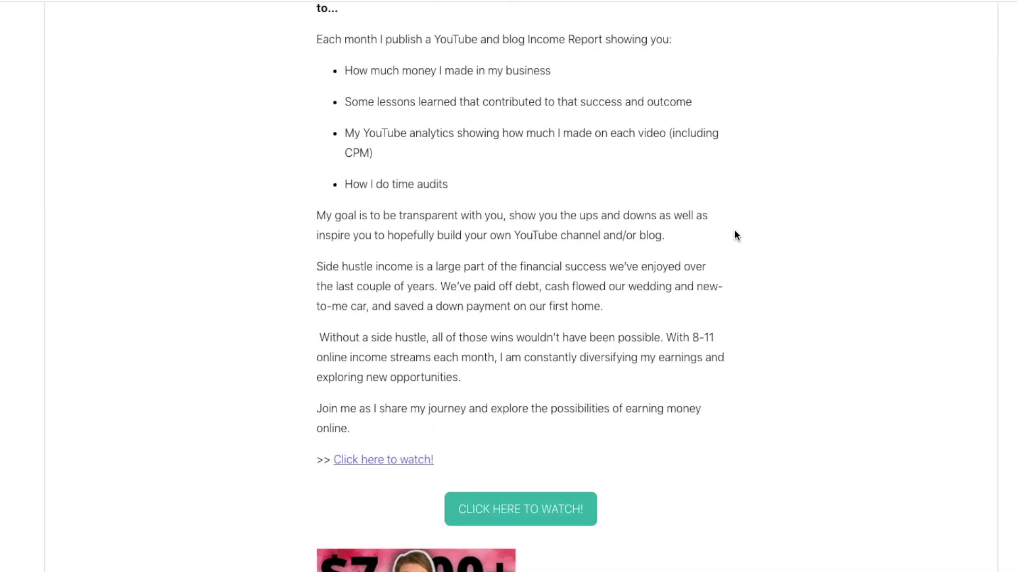
scroll(734, 233, "down", 2)
scroll(707, 230, "up", 5)
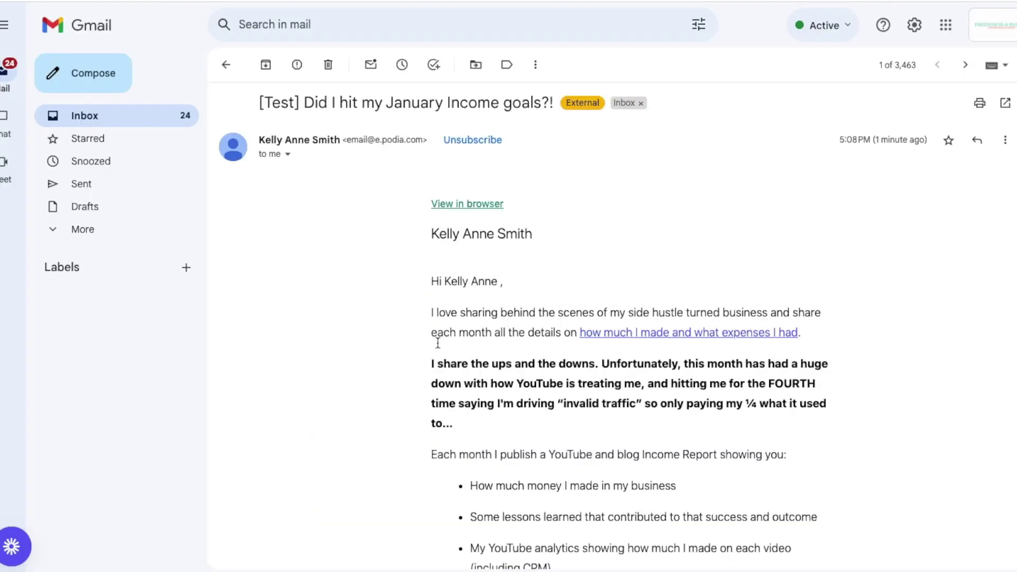
Read through the test email in Gmail and check its text links, the "CLICK HERE TO WATCH!" button and the feature section button.
scroll(537, 218, "down", 4)
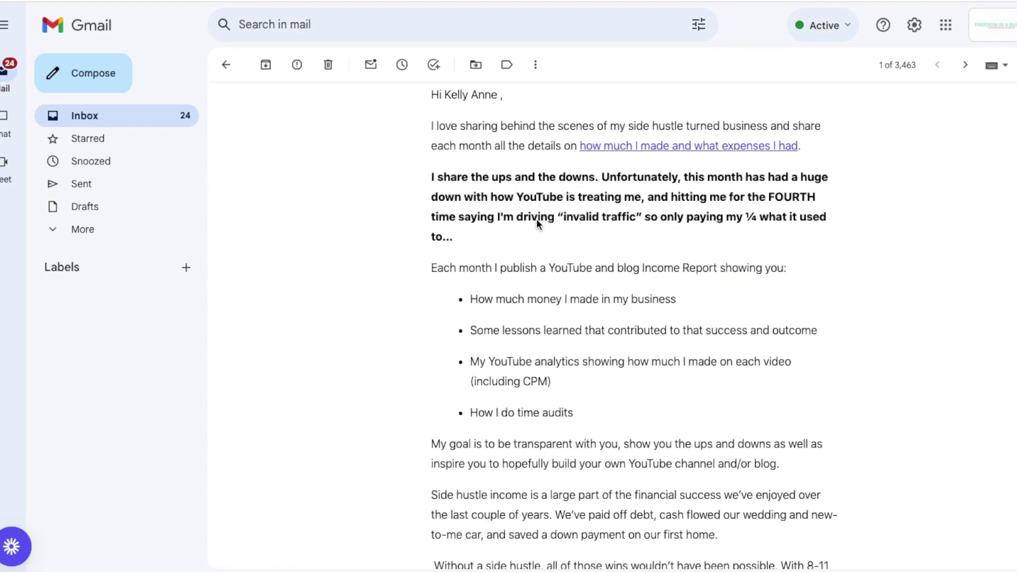
left_click(632, 148)
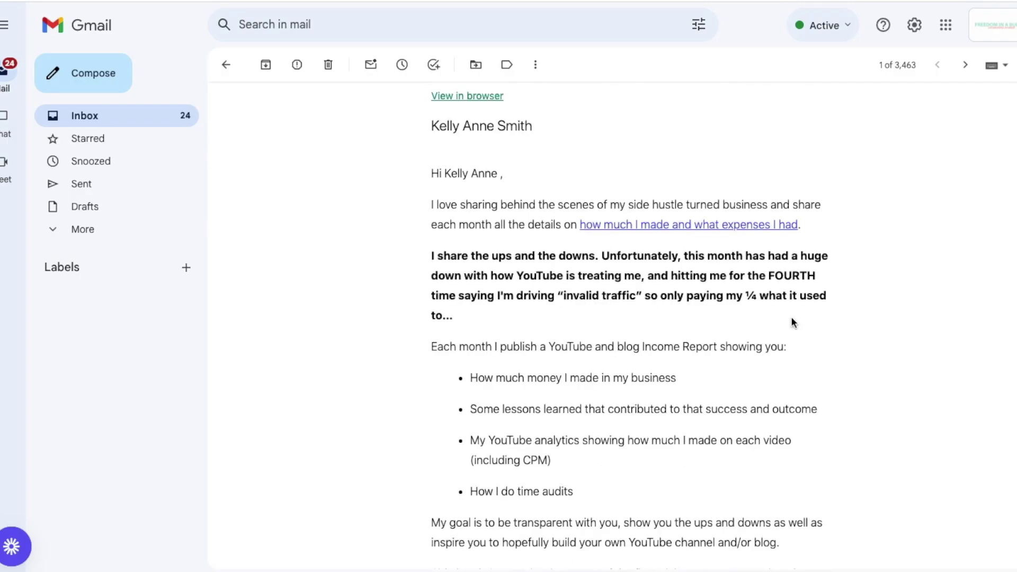
scroll(793, 322, "down", 2)
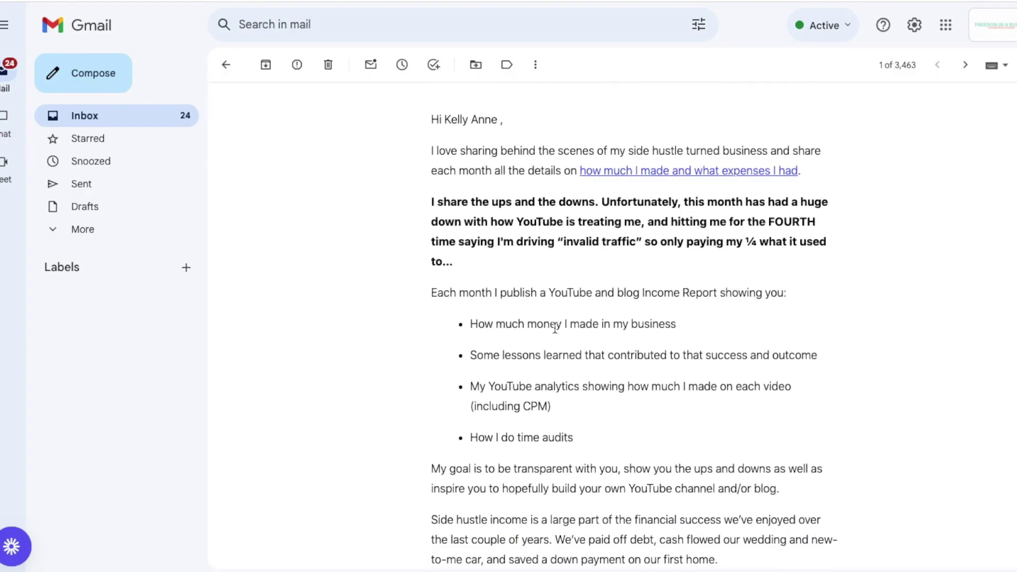
scroll(555, 329, "down", 5)
left_click_drag(597, 305, 451, 173)
left_click(451, 173)
scroll(619, 275, "down", 9)
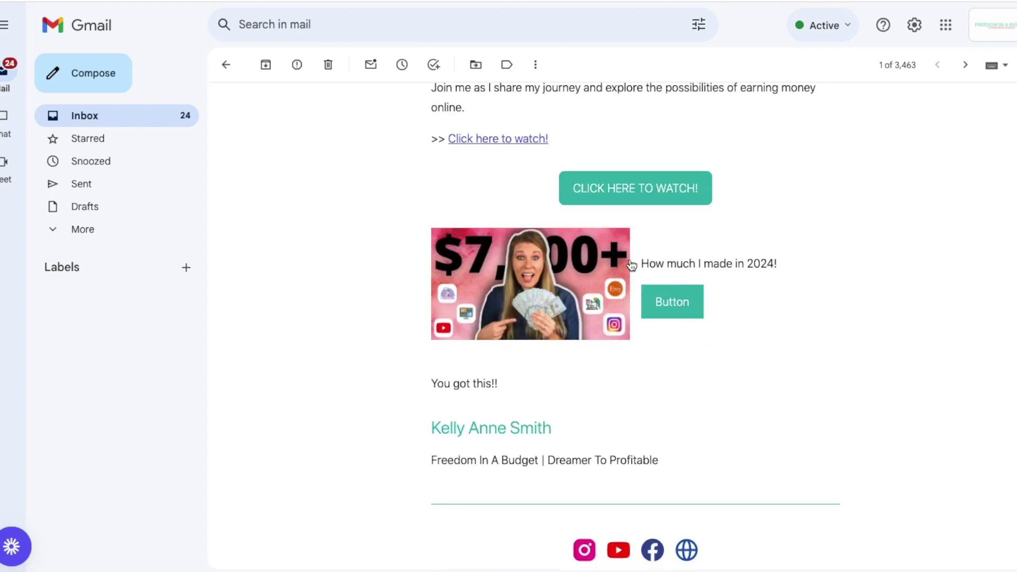
left_click(638, 195)
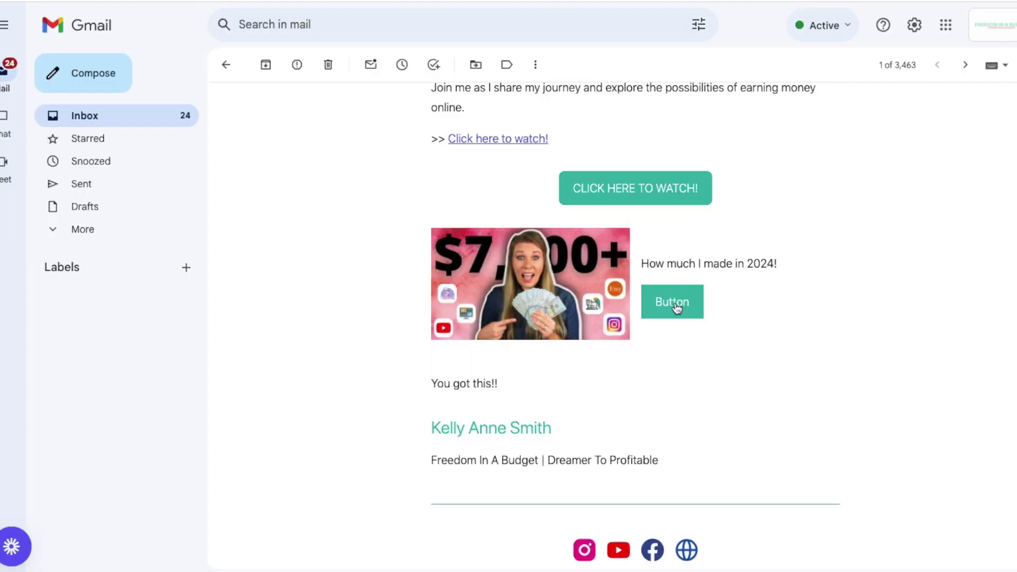
left_click(676, 307)
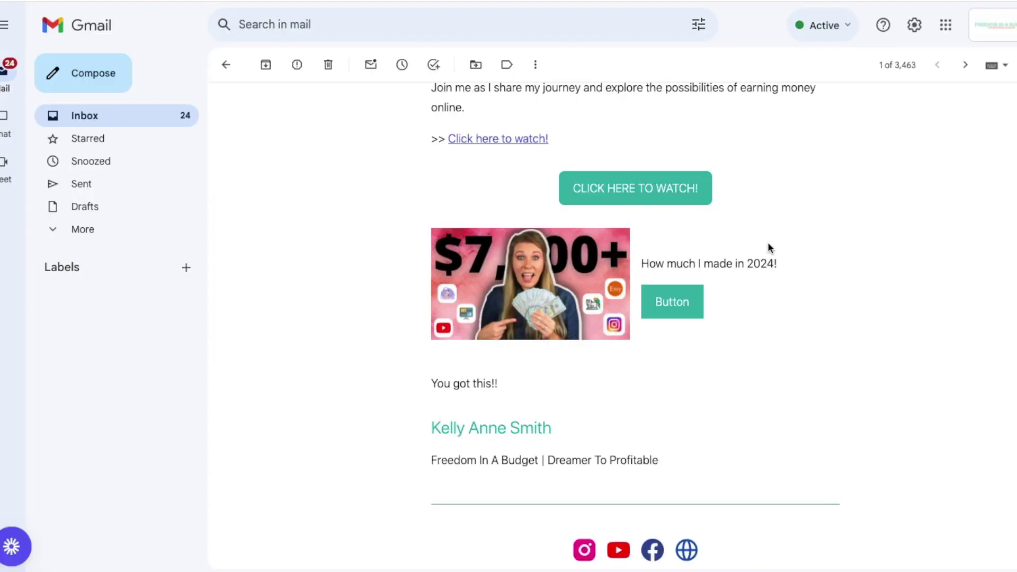
Check the Instagram and YouTube icons and the "Ultimate Side Hustle Guide" download in the test email.
scroll(771, 246, "down", 4)
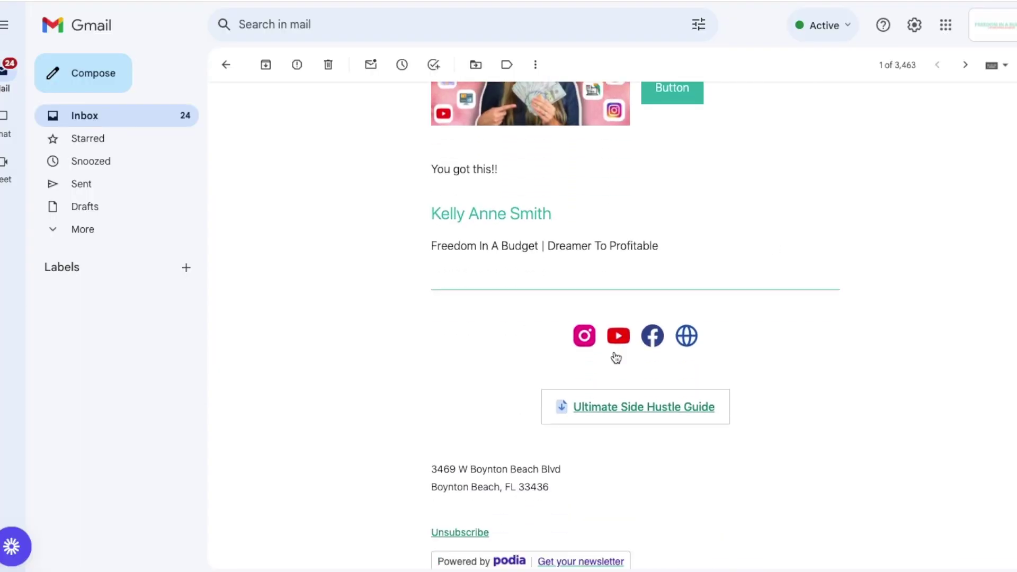
left_click(583, 339)
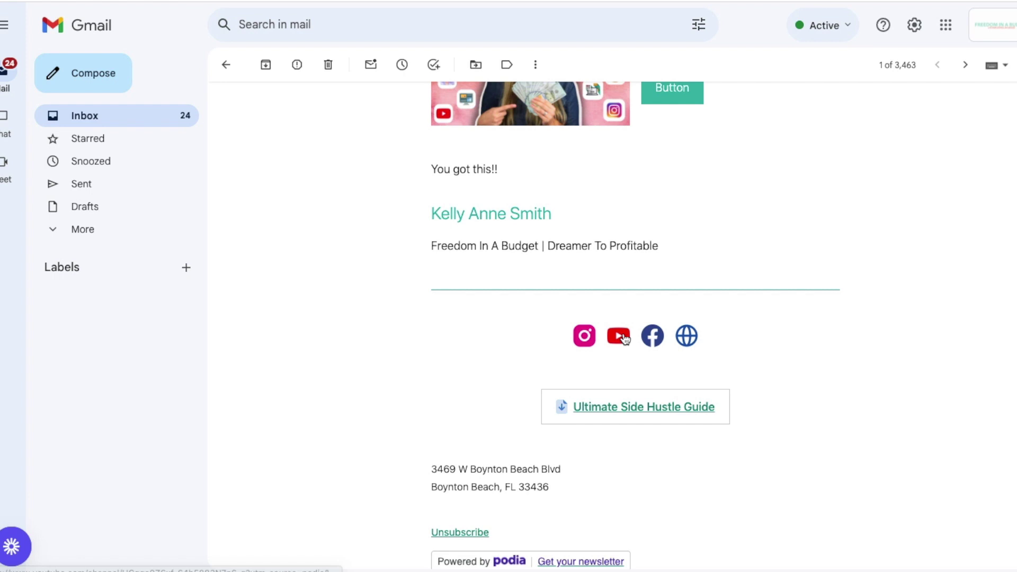
left_click(617, 336)
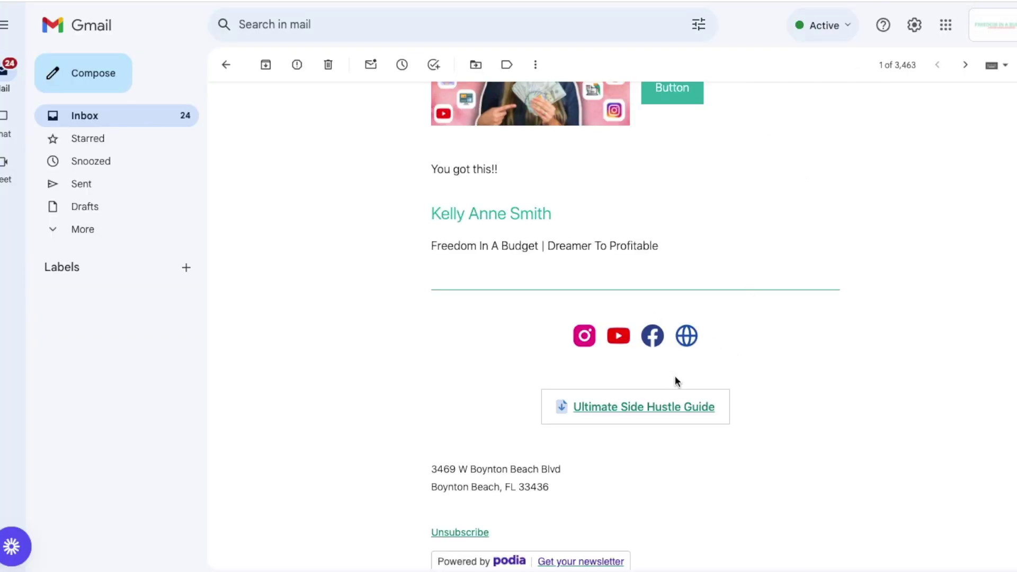
scroll(649, 144, "down", 5)
left_click(660, 180)
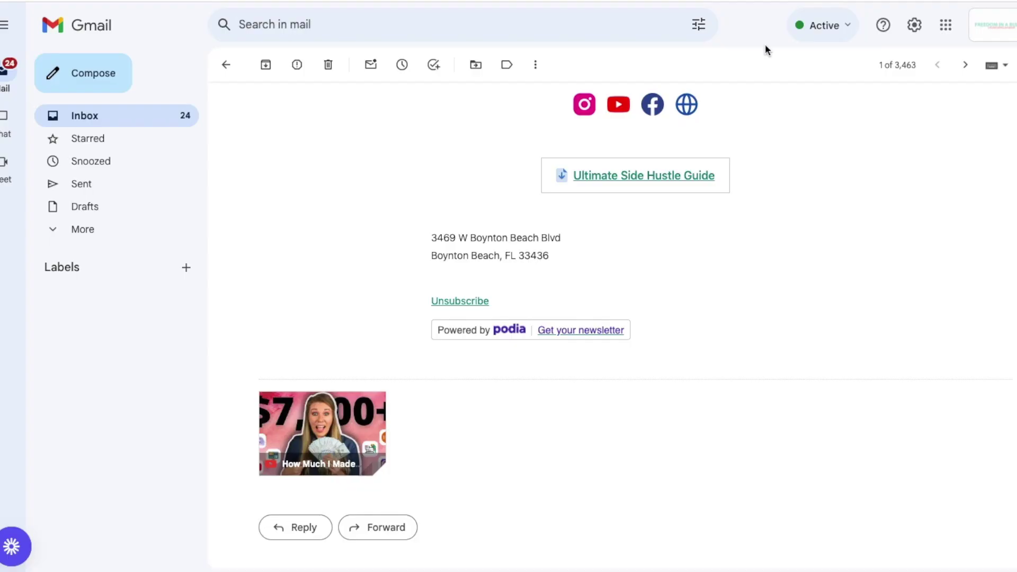
scroll(752, 312, "up", 15)
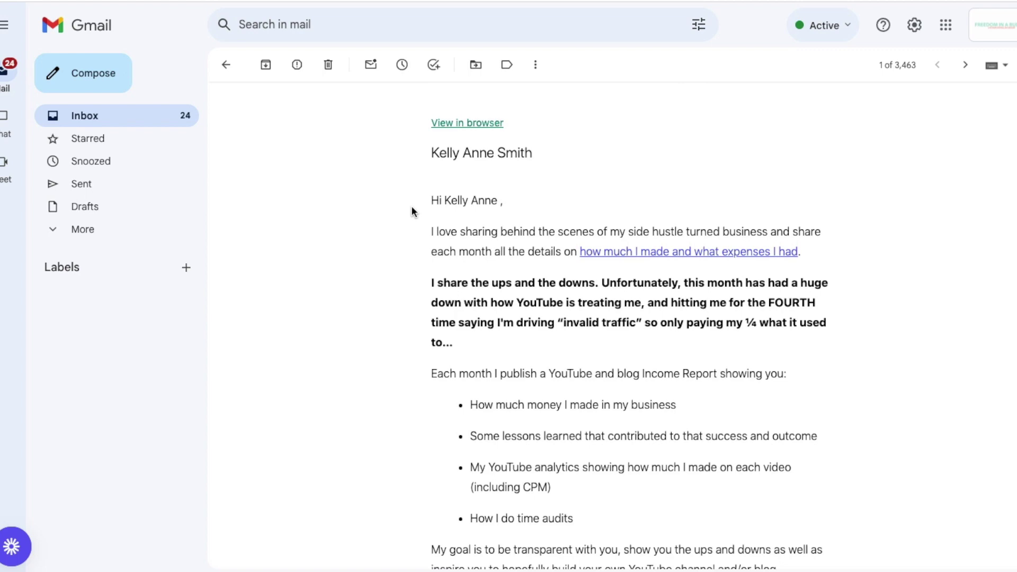
scroll(412, 208, "up", 3)
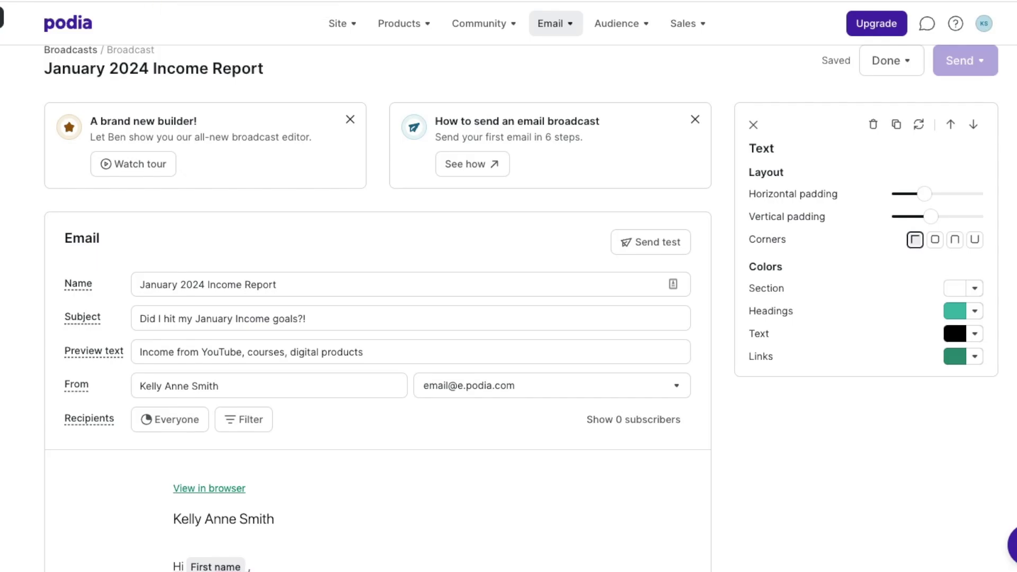
Return to the broadcast editor in Podia and set the recipients segment to Everyone.
scroll(709, 285, "down", 20)
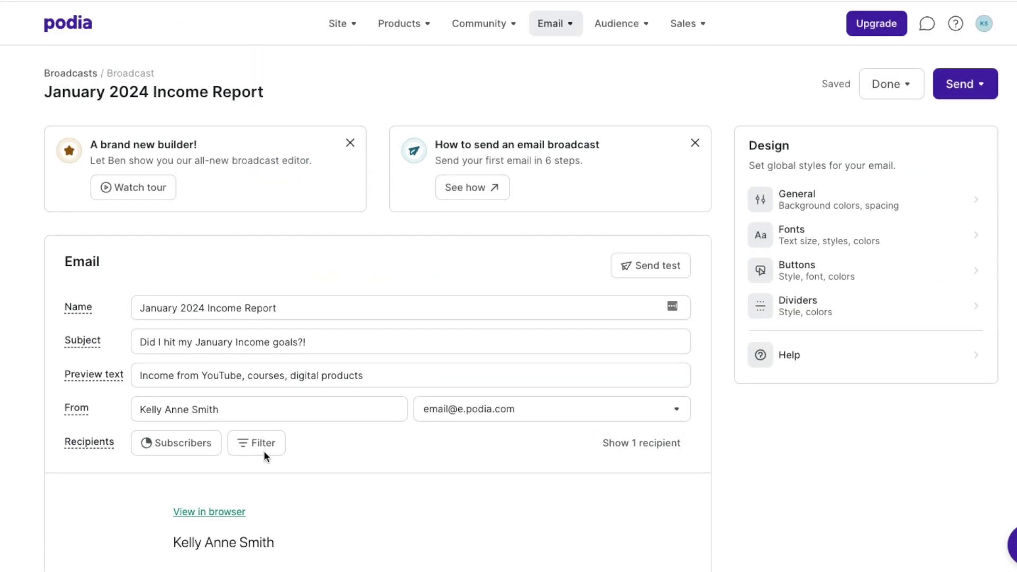
left_click(204, 453)
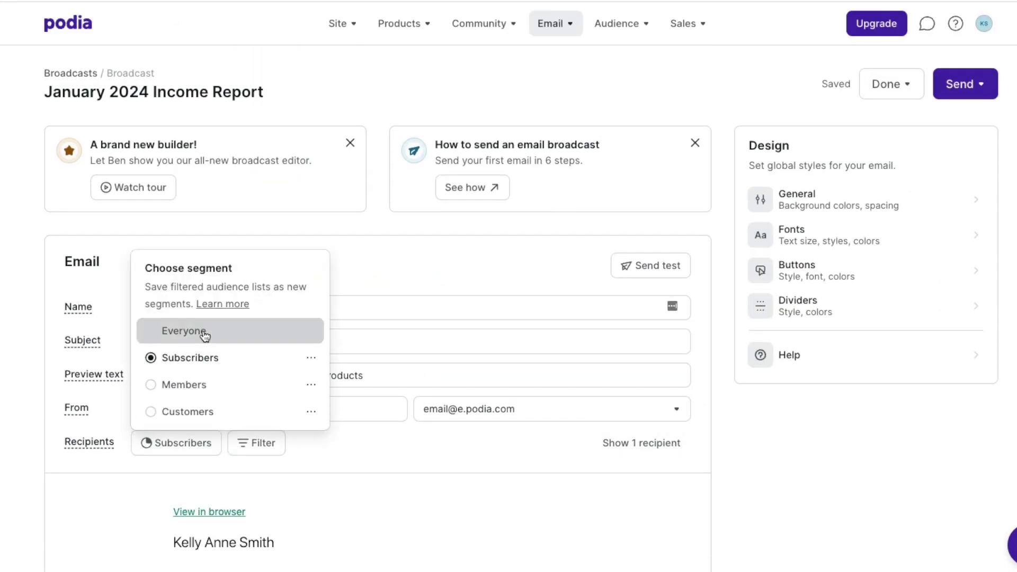
left_click(167, 332)
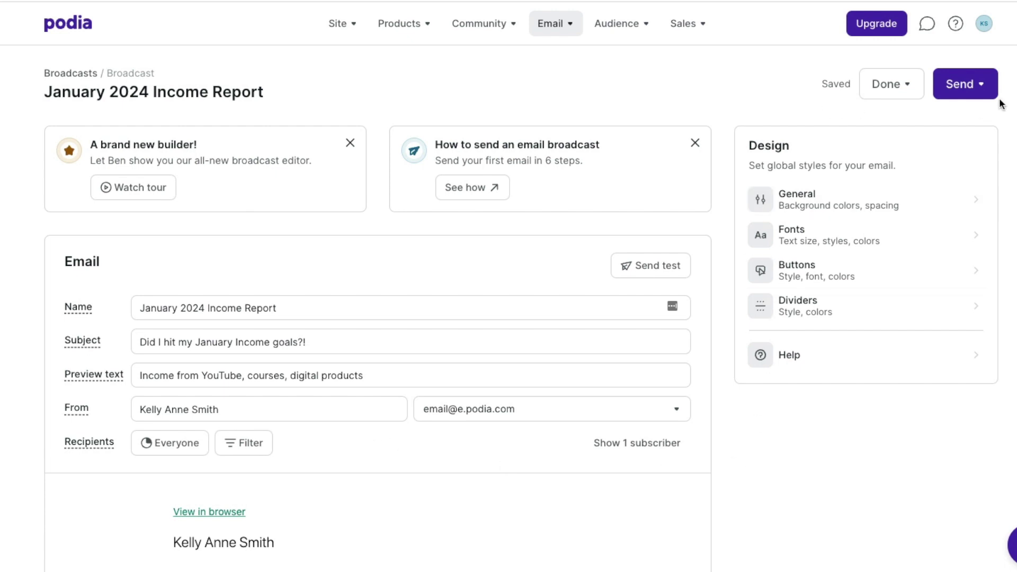
Schedule the "January 2024 Income Report" broadcast for Feb 13, 2024 at 7:00 AM EST.
left_click(962, 87)
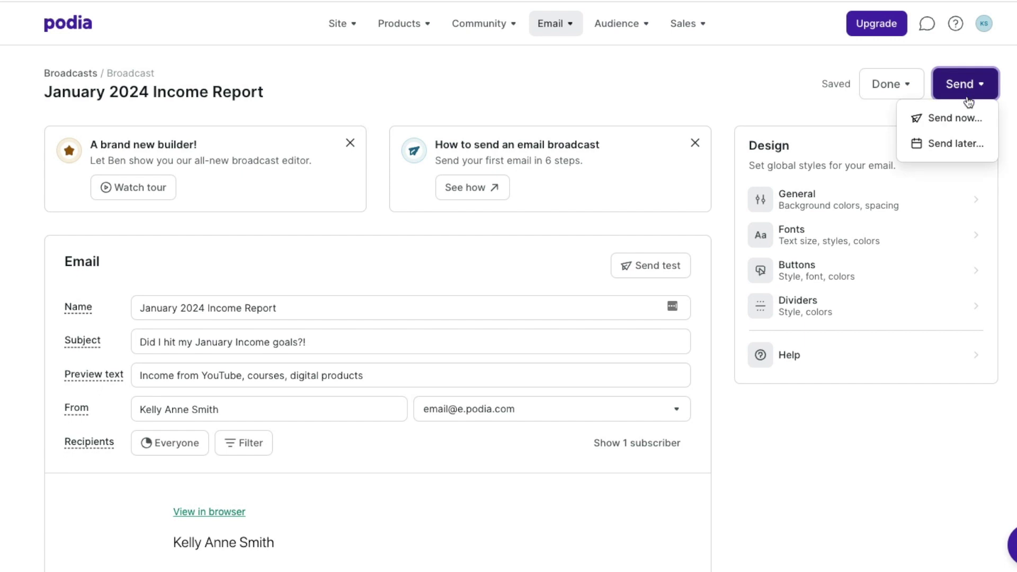
left_click(957, 144)
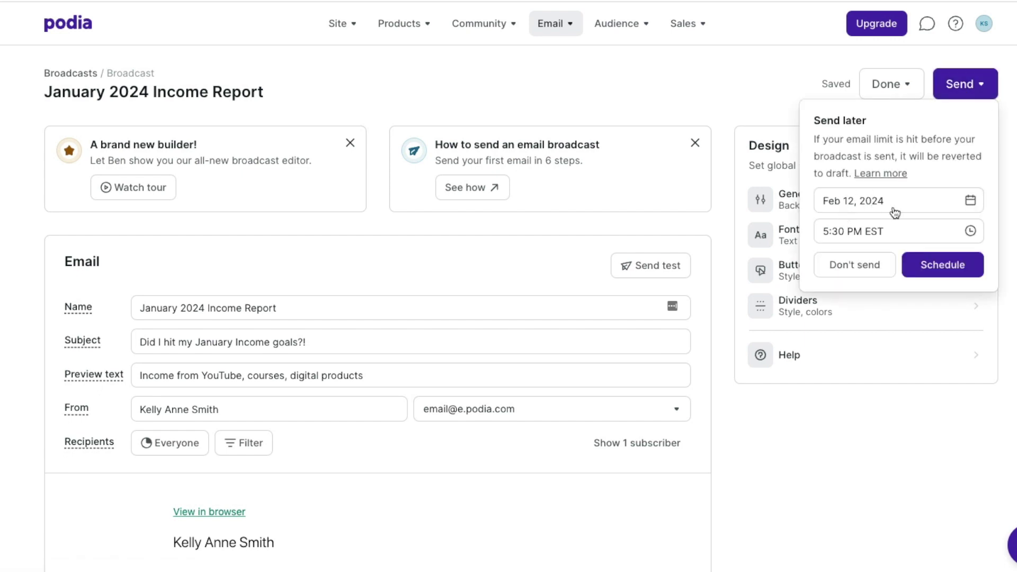
left_click(916, 204)
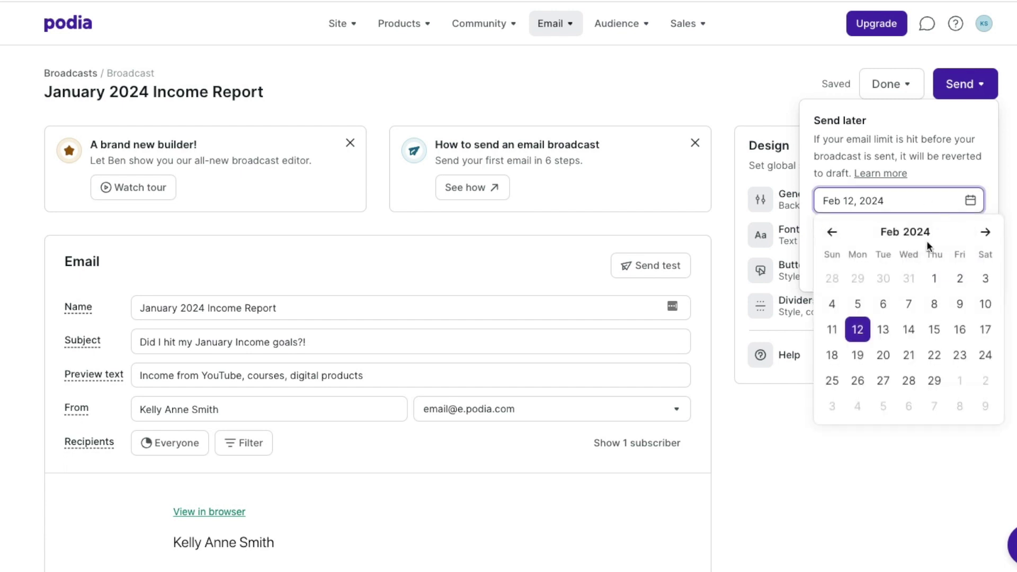
left_click(883, 329)
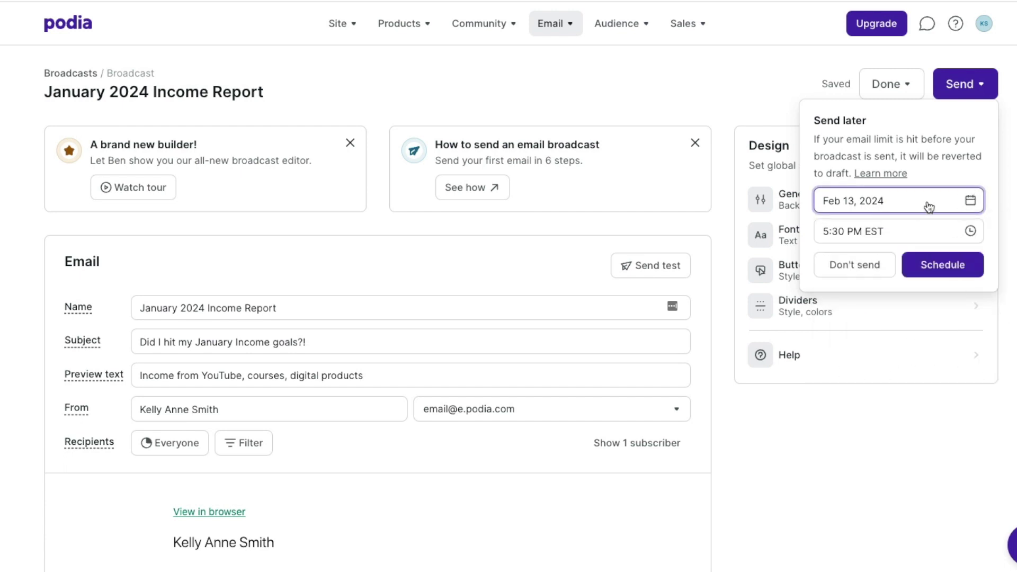
left_click(962, 233)
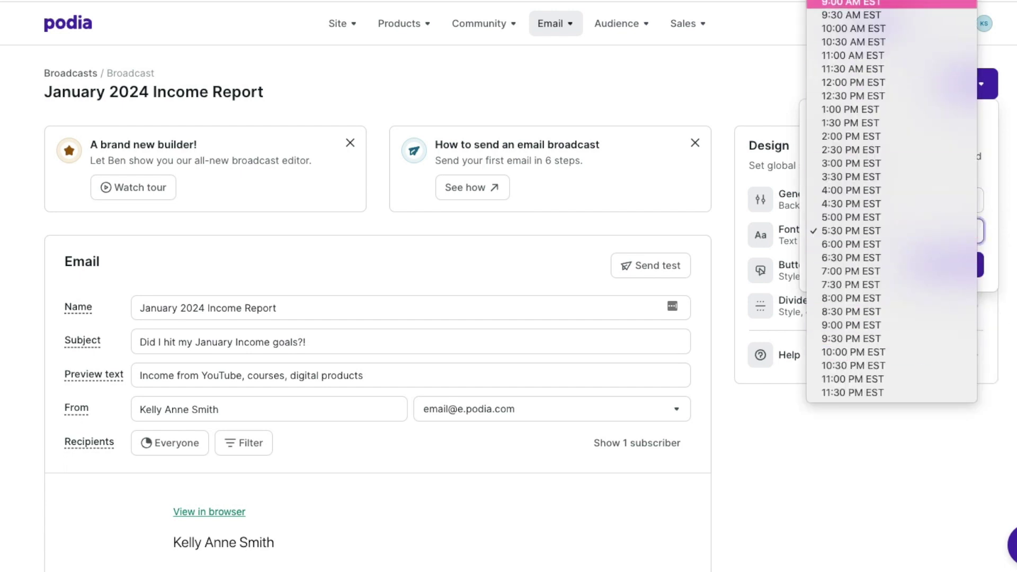
scroll(925, 111, "up", 5)
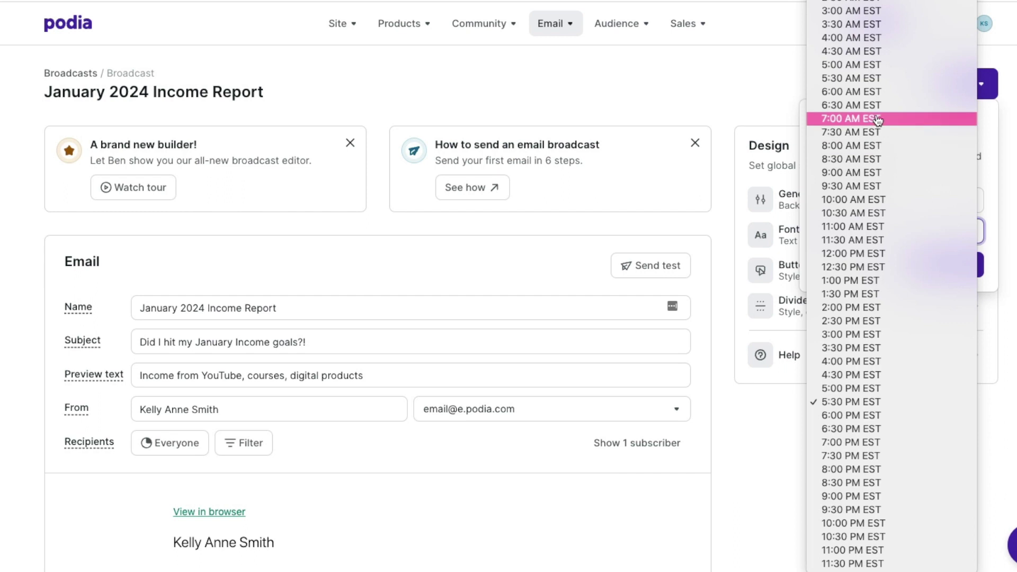
left_click(894, 120)
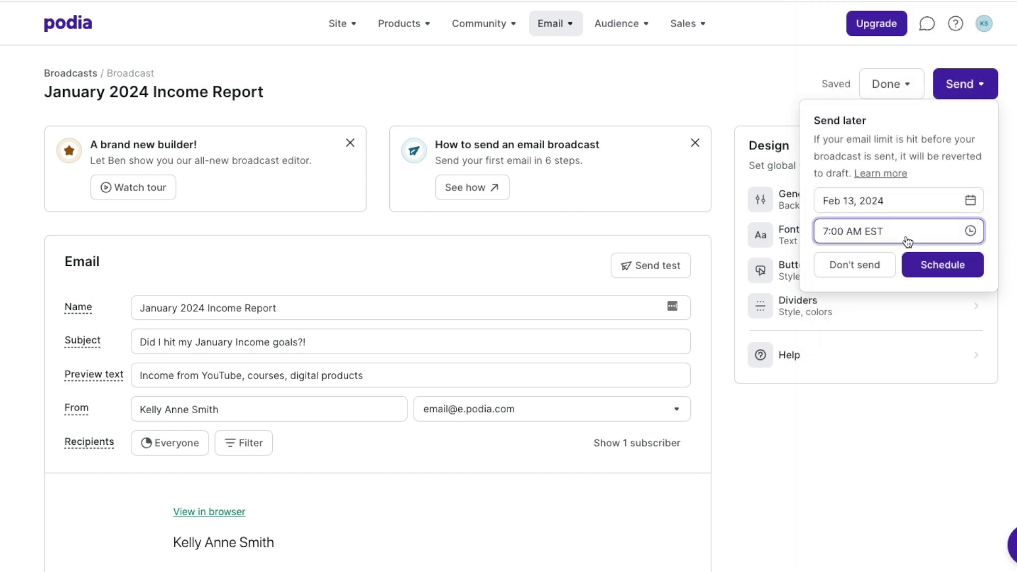
left_click(963, 266)
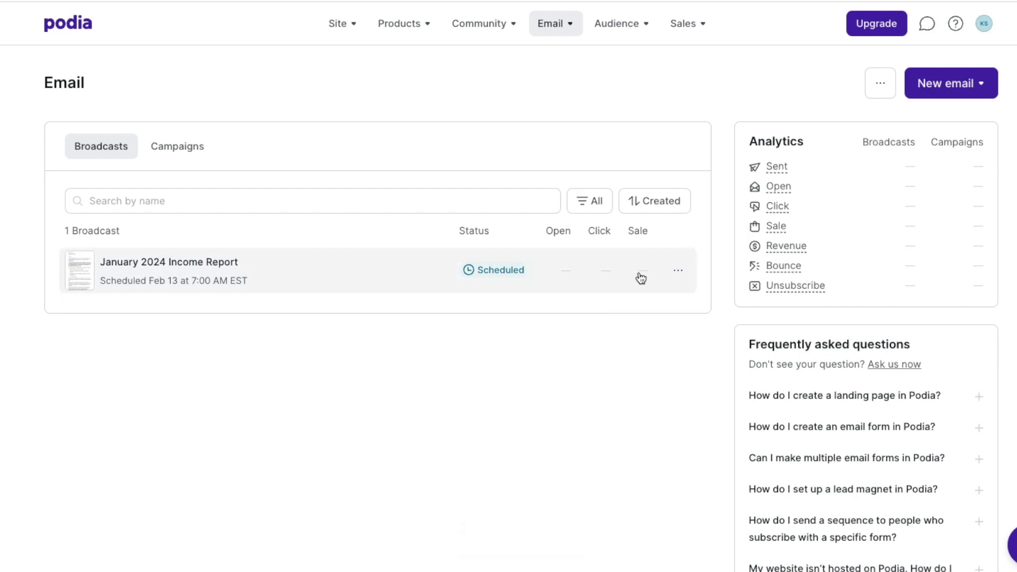
Cancel the schedule of the "January 2024 Income Report" broadcast.
left_click(679, 272)
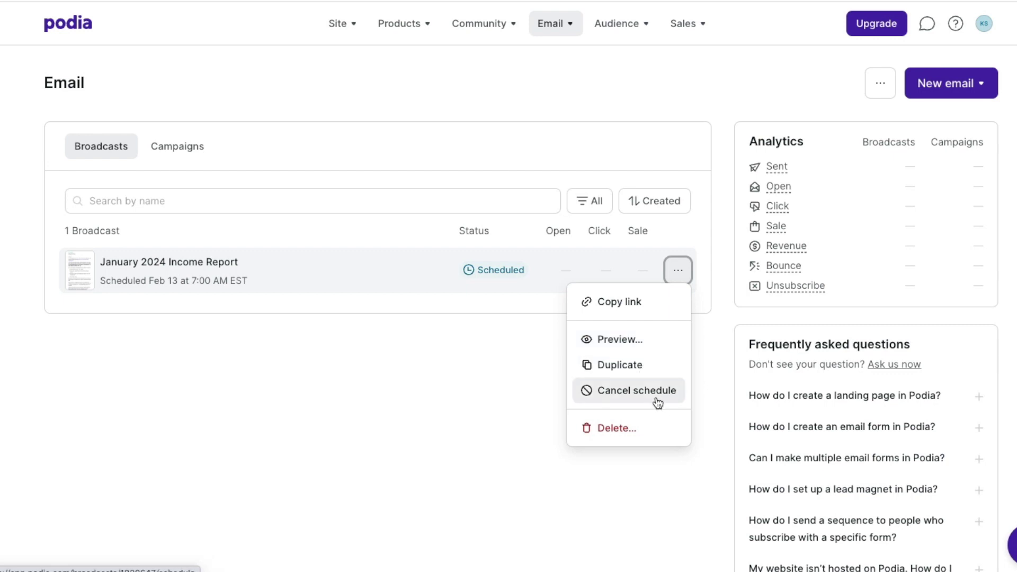
left_click(590, 388)
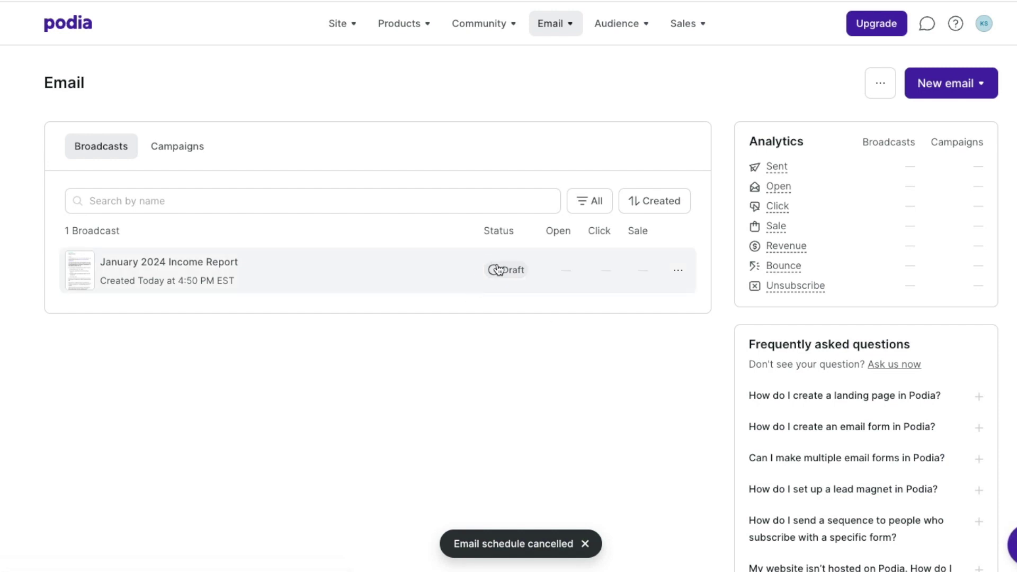
Reopen the "January 2024 Income Report" draft and send the broadcast immediately.
left_click(223, 269)
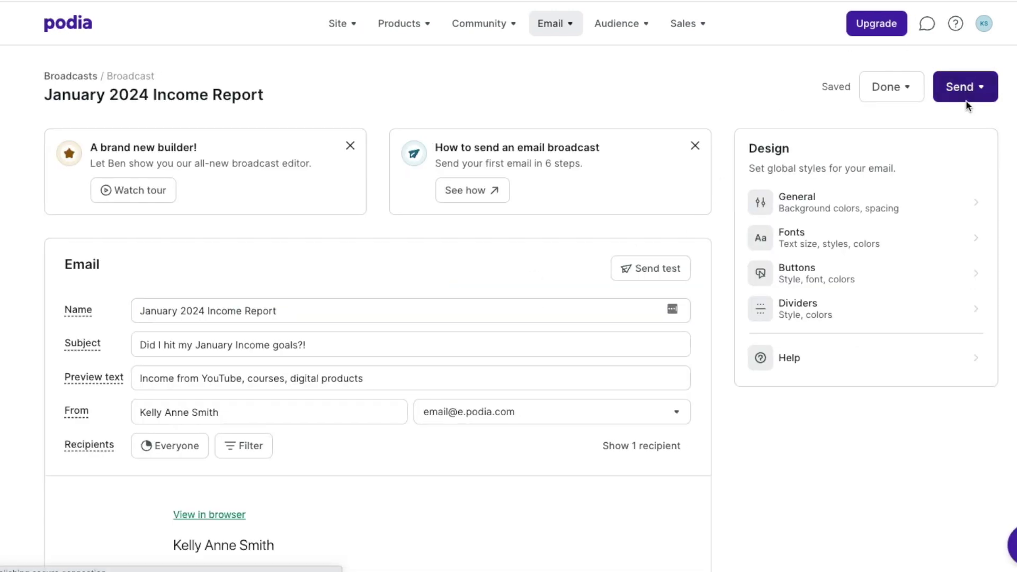
left_click(963, 89)
left_click(952, 123)
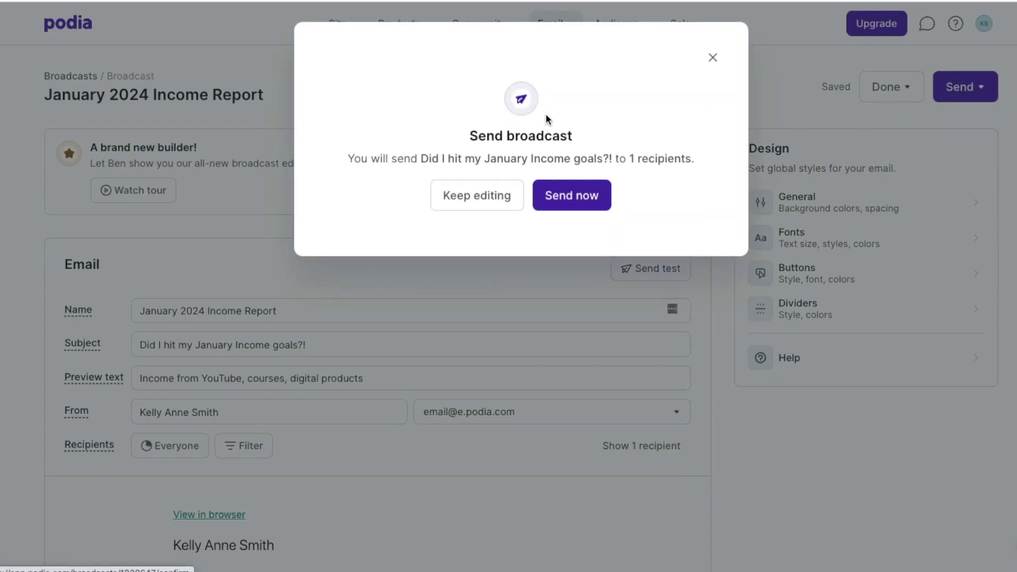
key("Return")
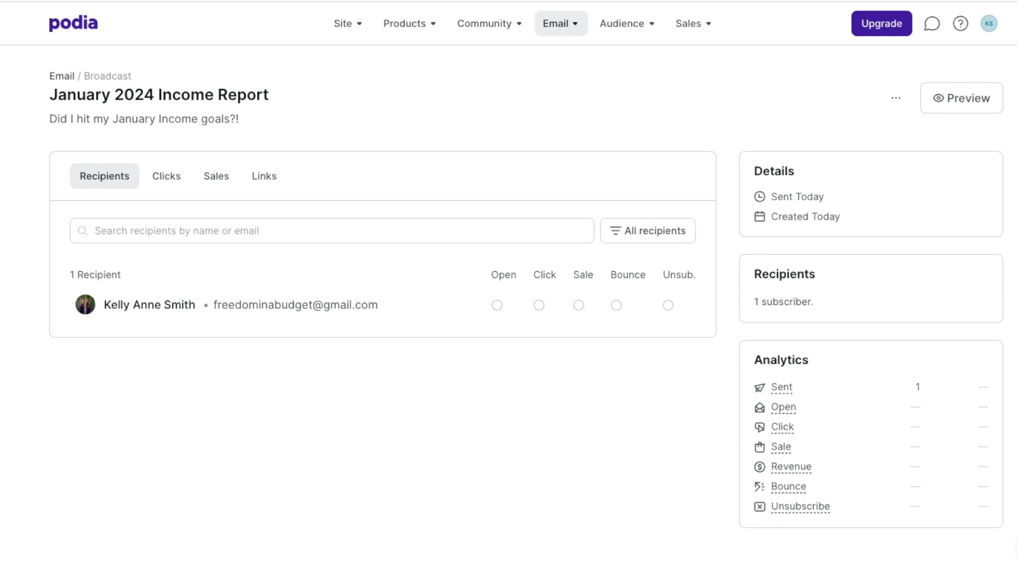
Open the delivered "Did I hit my January Income goals?!" email in Gmail and try its text link and "Ultimate Side Hustle Guide" download.
left_click(122, 2)
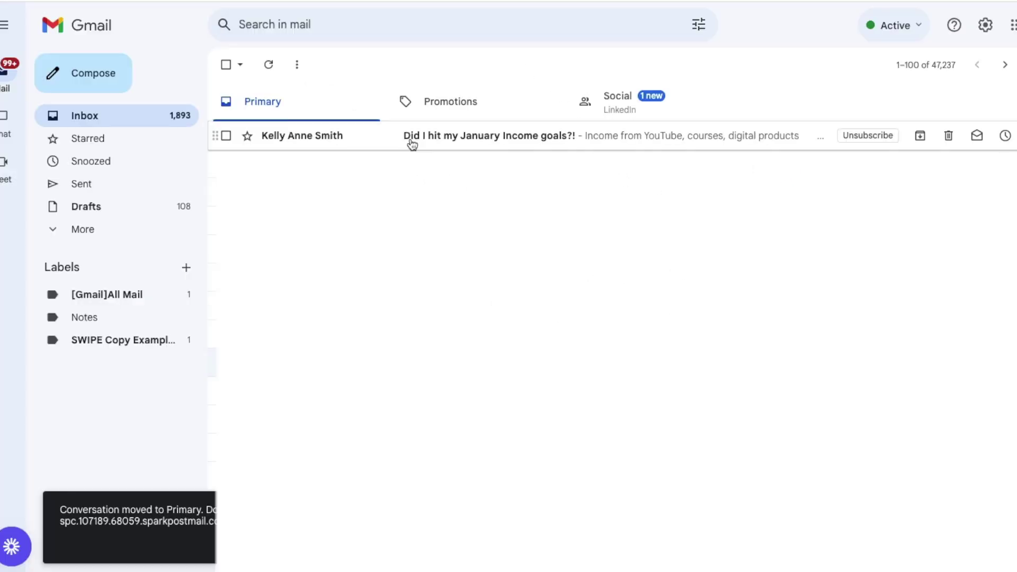
left_click(352, 138)
scroll(378, 243, "down", 3)
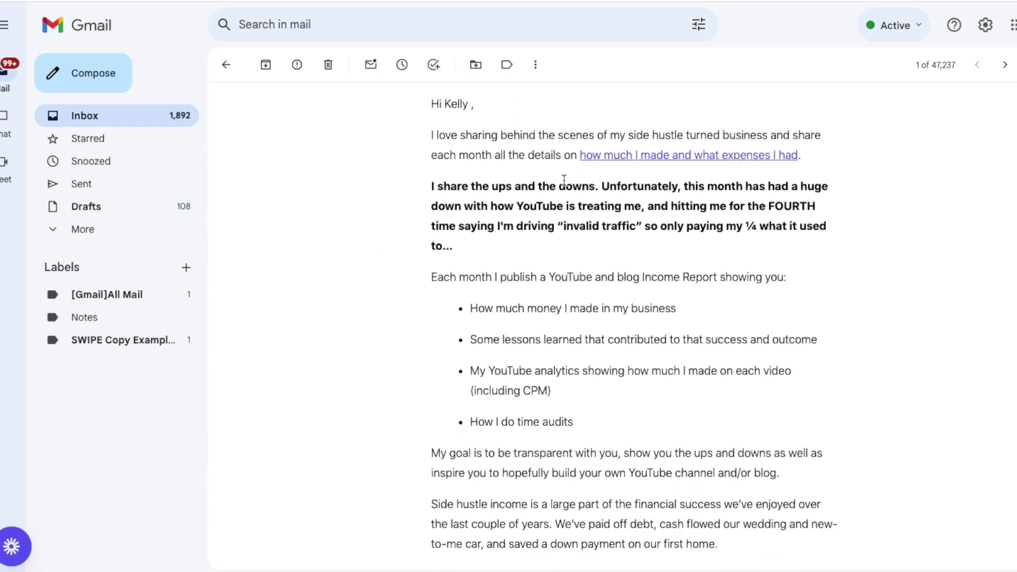
left_click(676, 158)
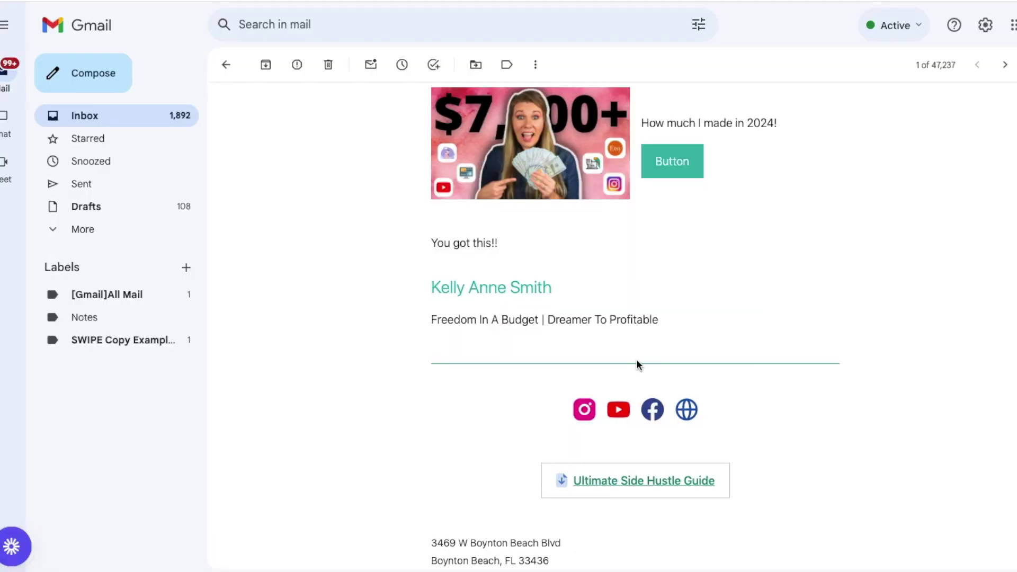
left_click(659, 482)
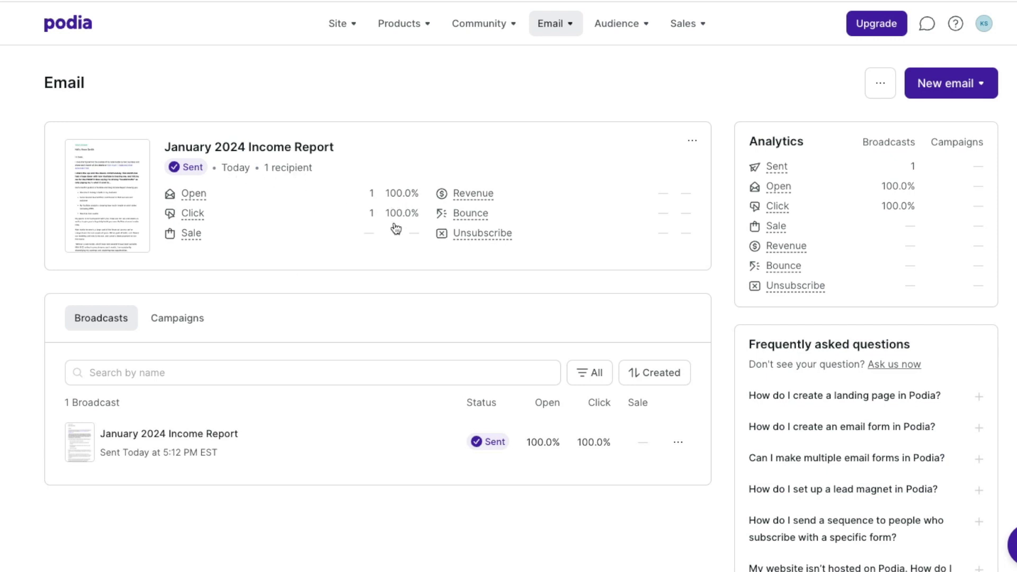
Review the recipient activity and analytics of the sent broadcast in Podia and return to the email overview.
left_click(597, 458)
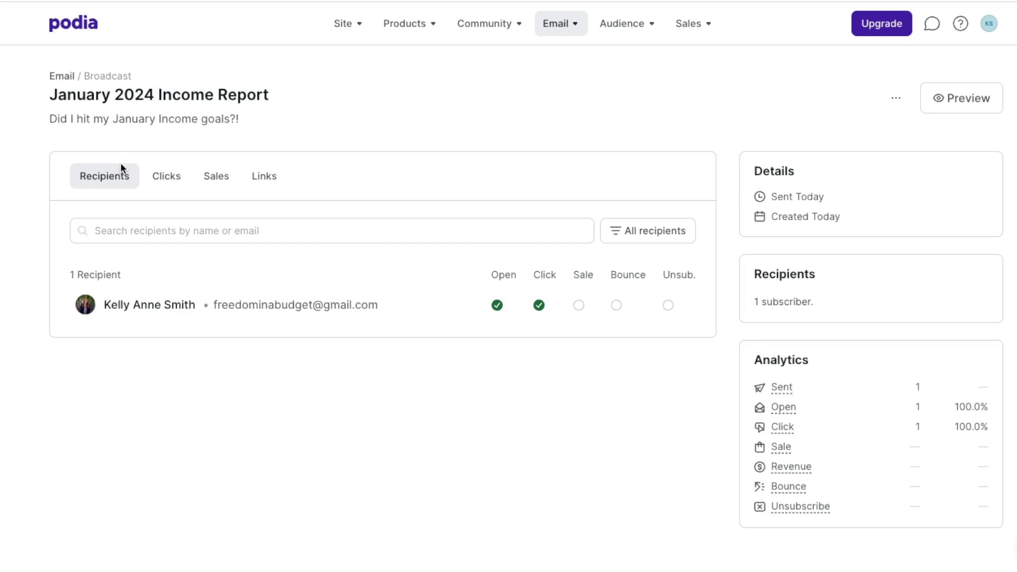
left_click(63, 77)
scroll(610, 454, "down", 2)
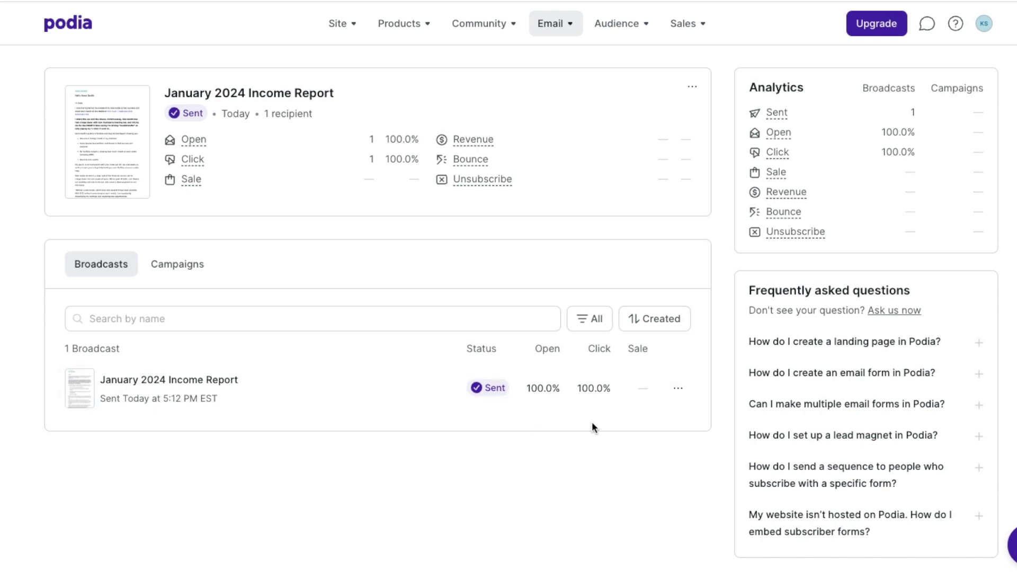
Look over the actions available for the sent "January 2024 Income Report" broadcast.
left_click(678, 389)
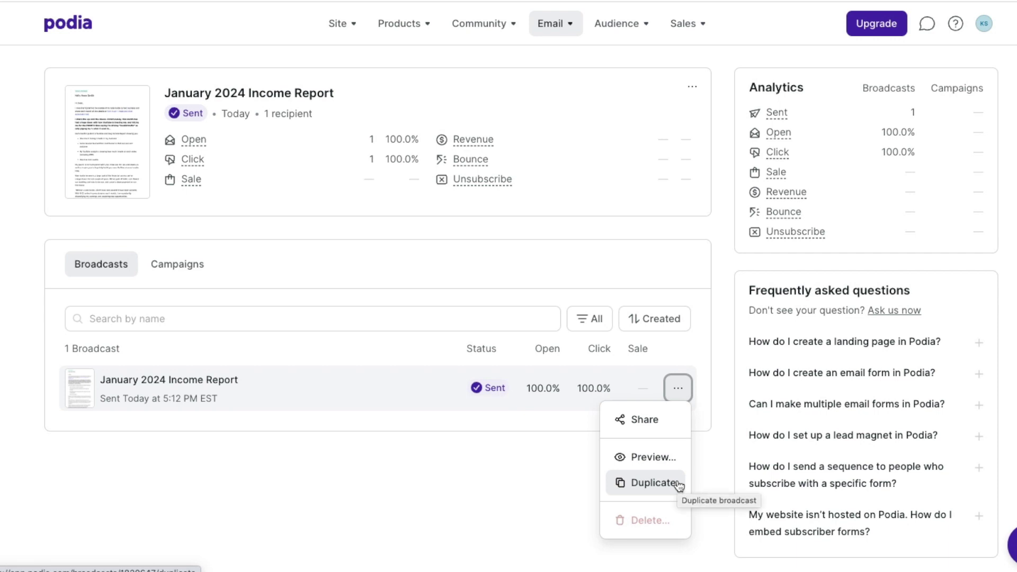
left_click(570, 501)
scroll(581, 483, "up", 1)
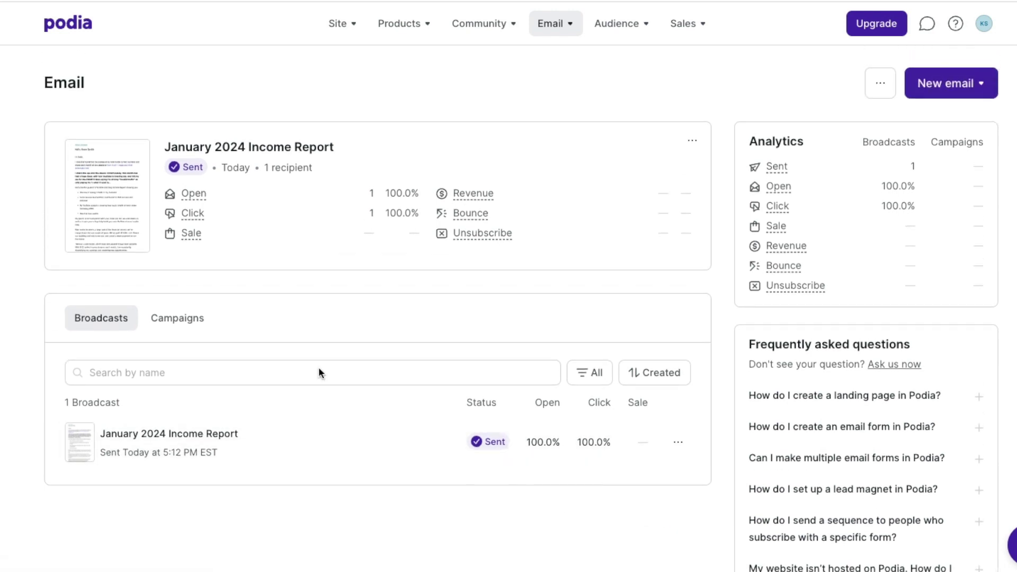
Show the available destinations of the Email section.
left_click(542, 31)
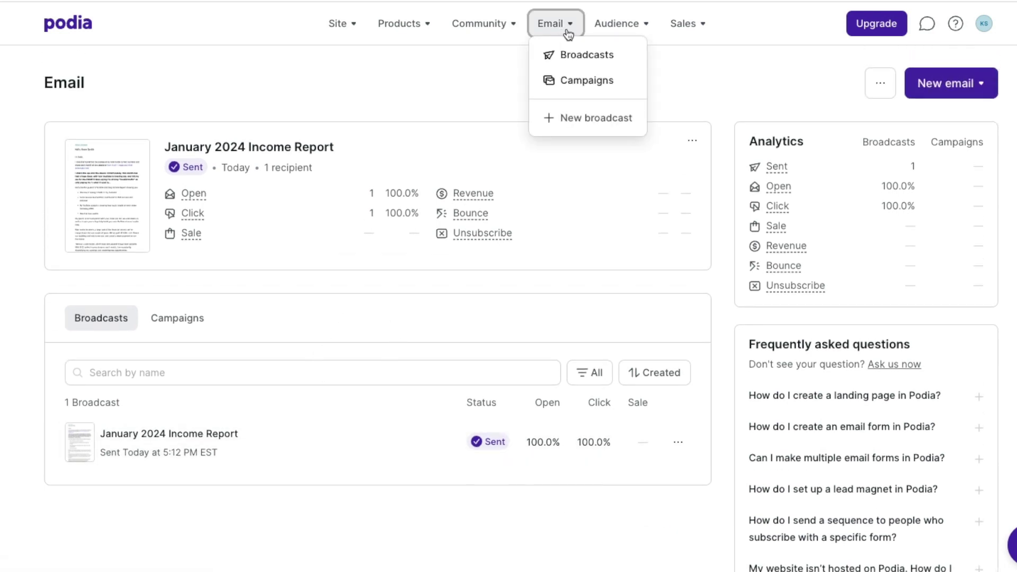